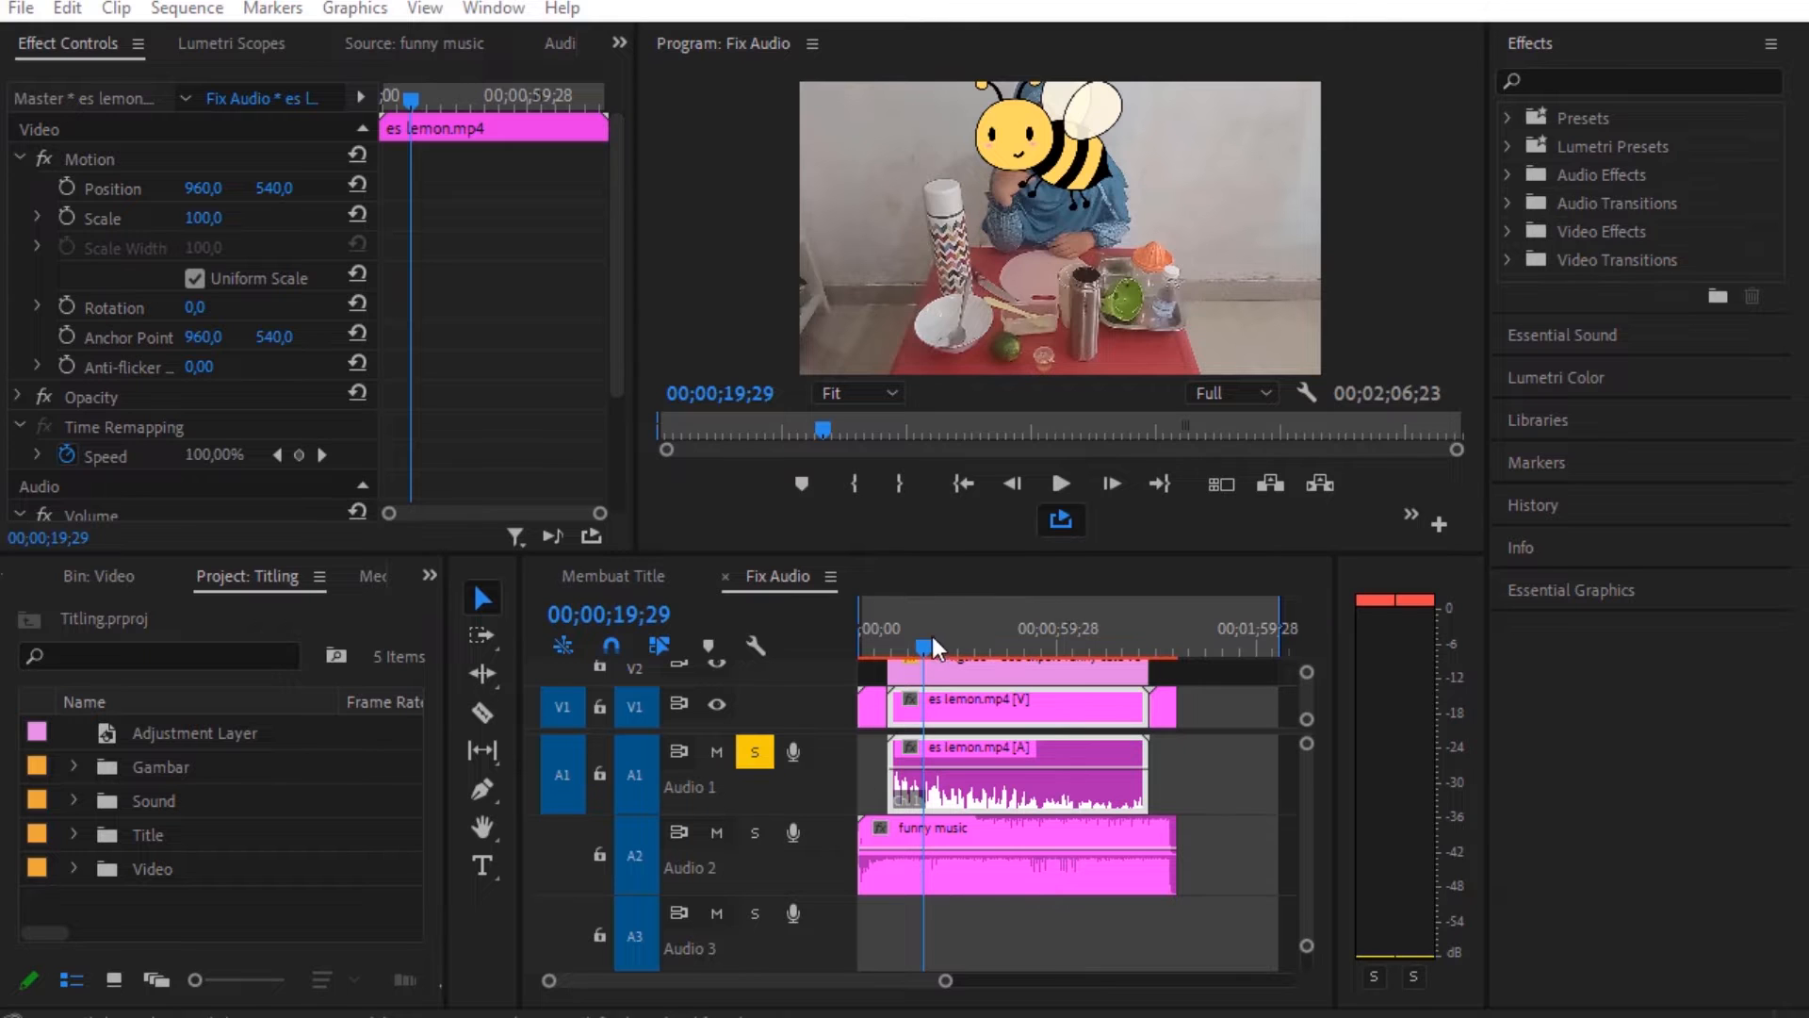
Move the playhead to about 00;00;52;23 and play a few seconds of the soloed es lemon audio
{"action": "left_click_drag", "start_coordinate": [929, 648], "coordinate": [1034, 647]}
{"action": "left_click", "coordinate": [1108, 485]}
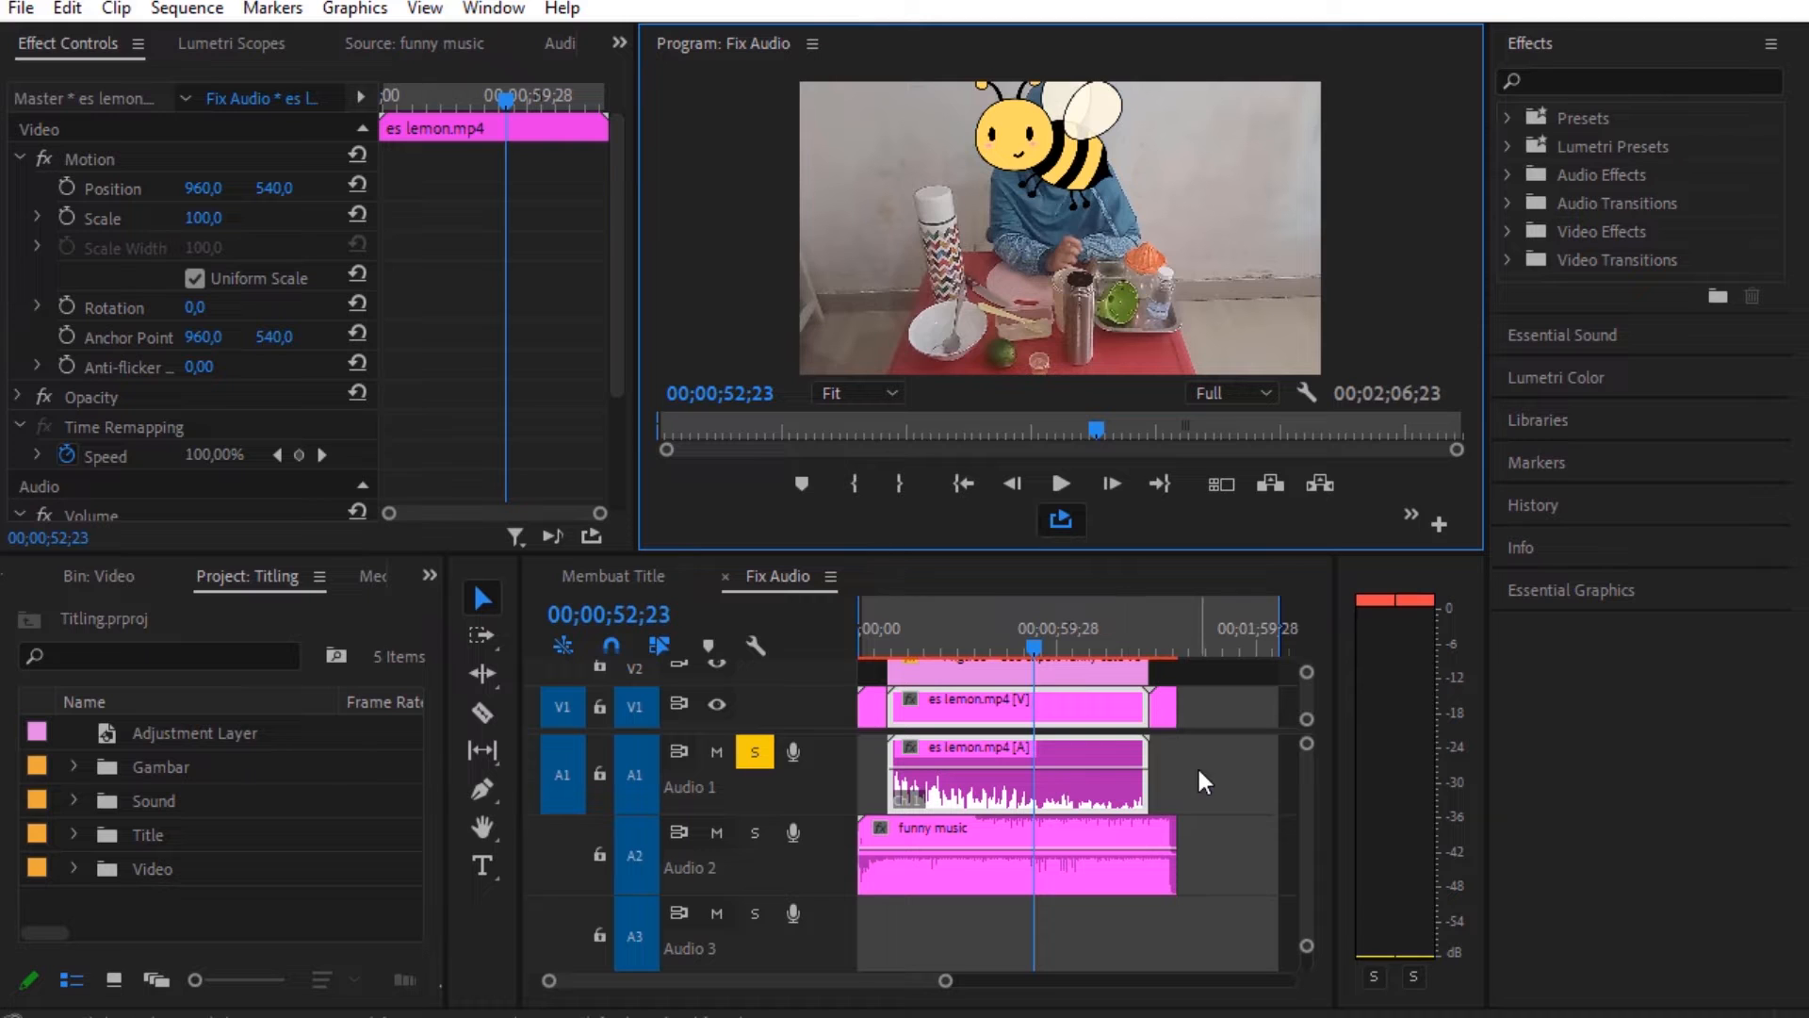
{"action": "left_click", "coordinate": [1060, 483]}
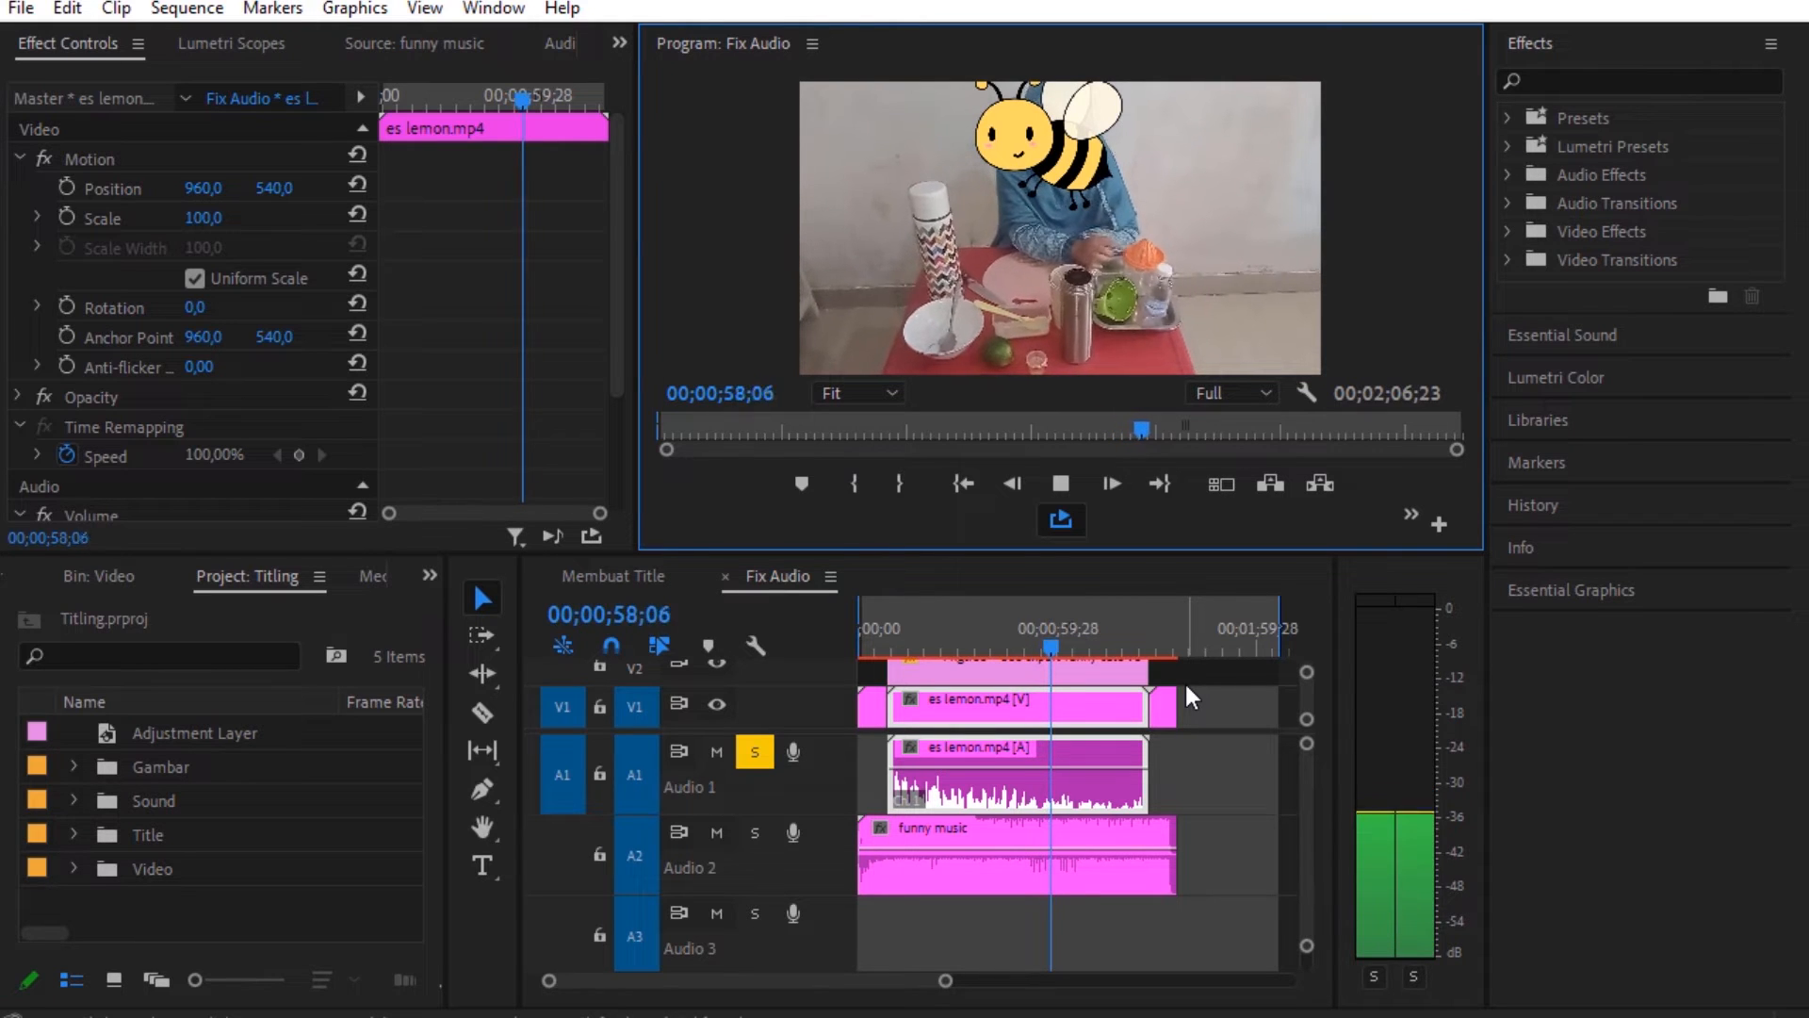
{"action": "left_click", "coordinate": [1071, 488]}
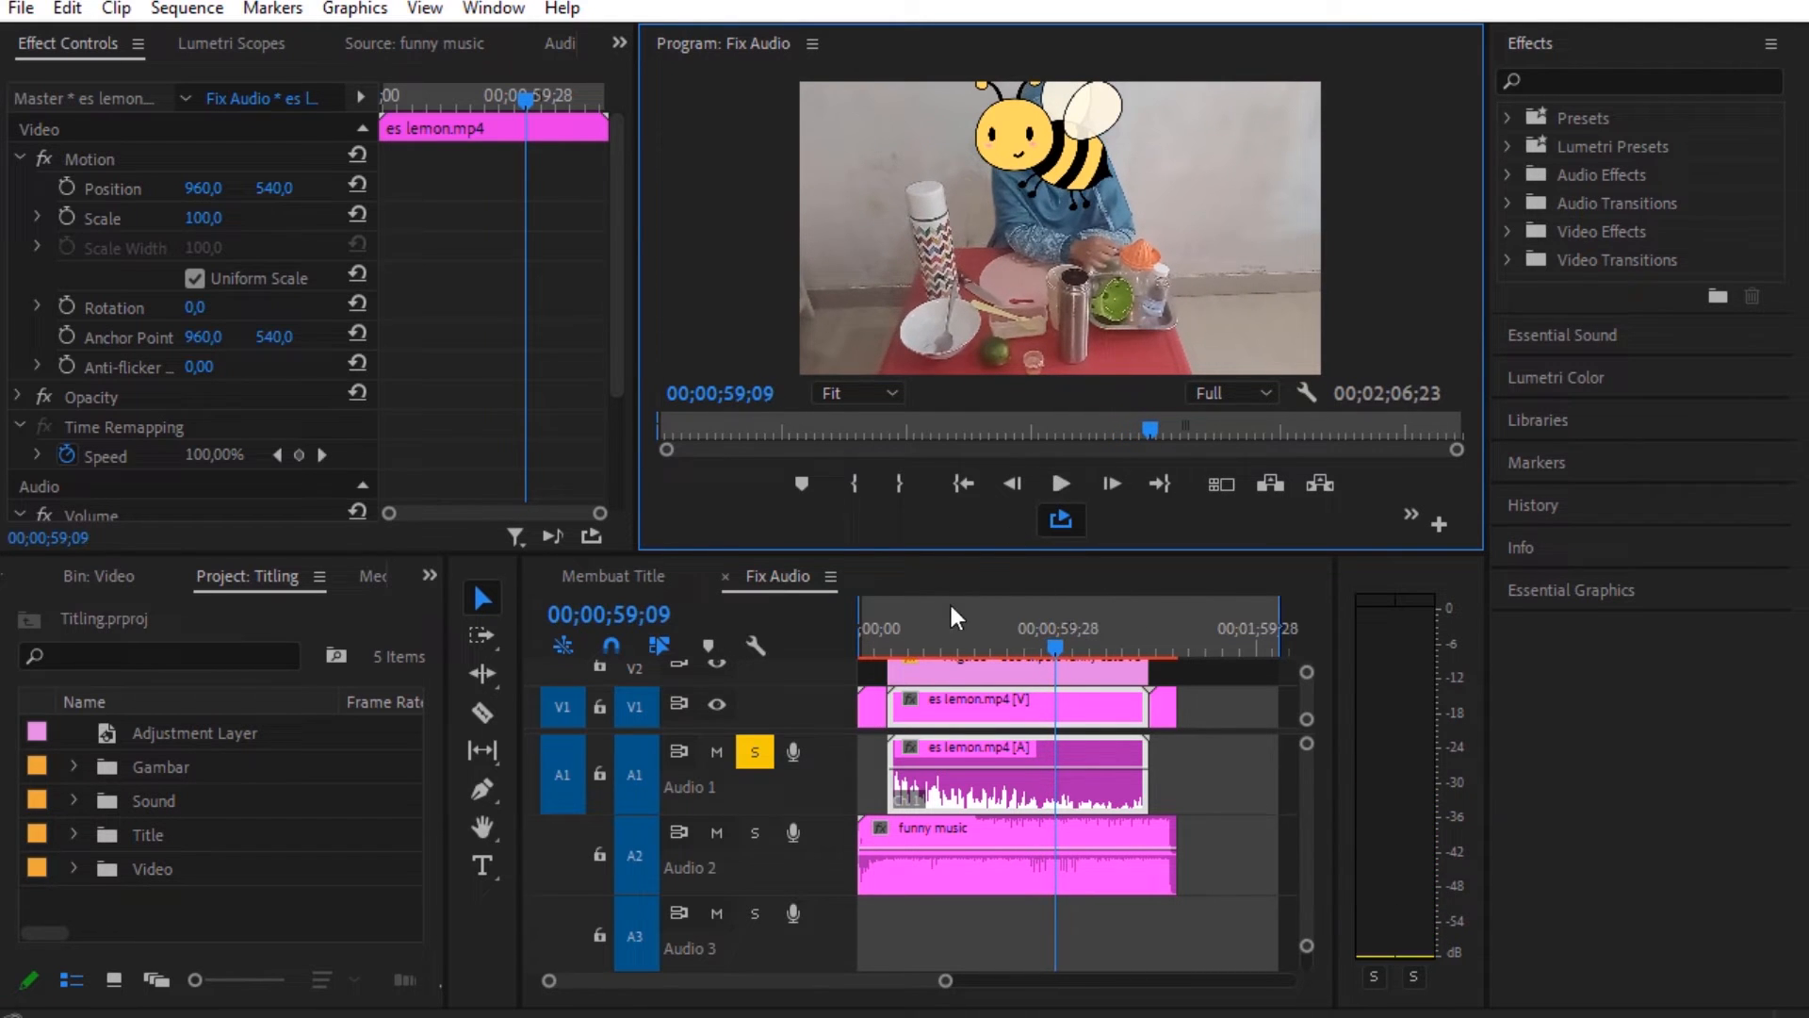
{"action": "right_click", "coordinate": [1033, 754]}
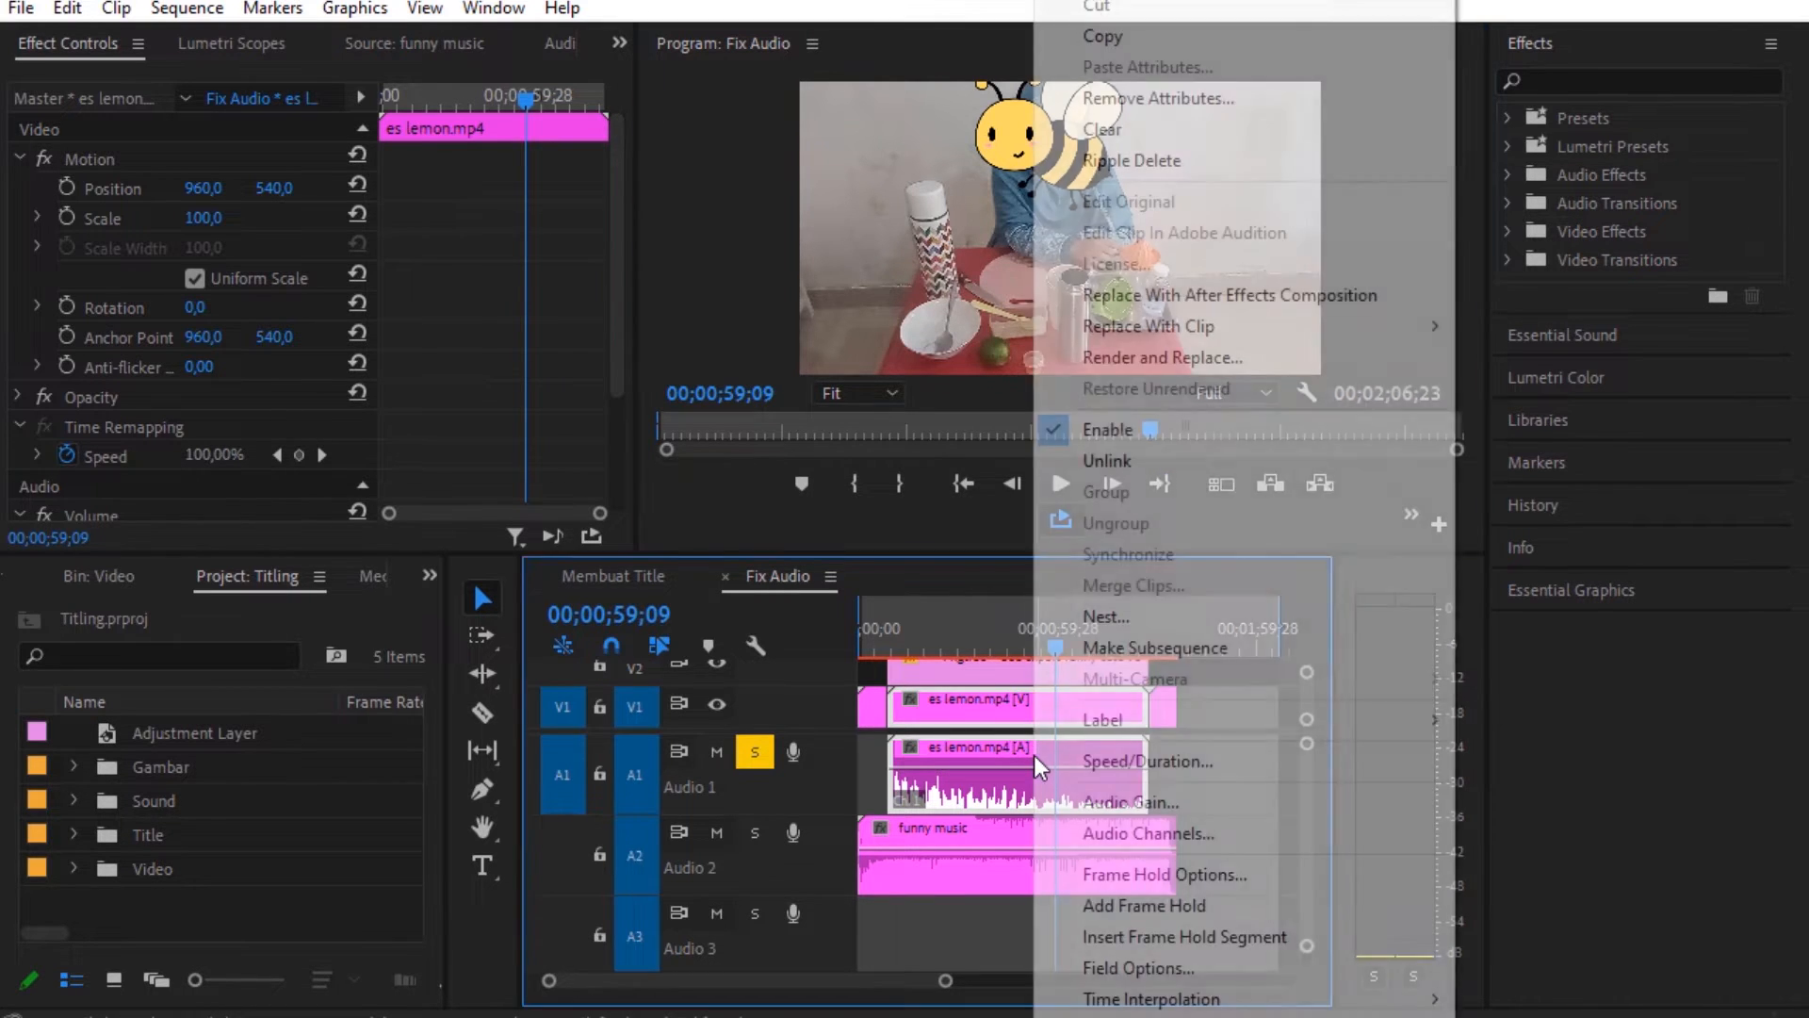
{"action": "left_click", "coordinate": [1121, 801]}
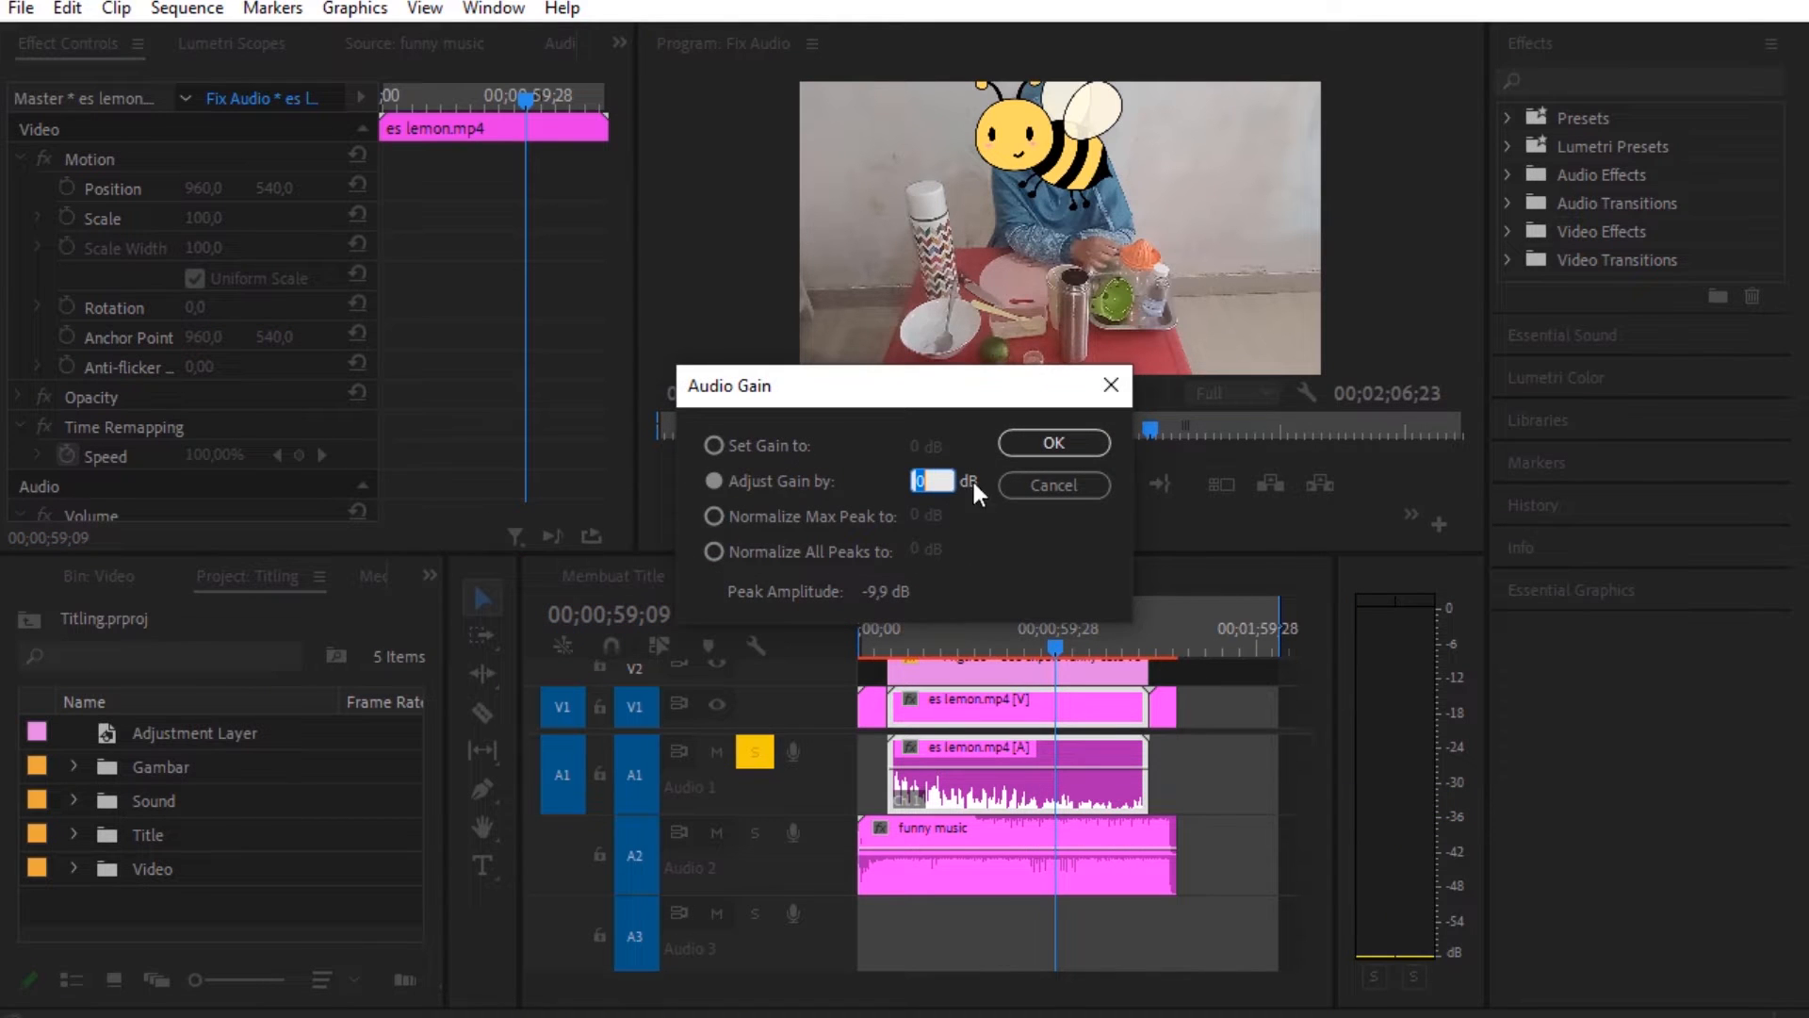
{"action": "left_click", "coordinate": [1027, 491]}
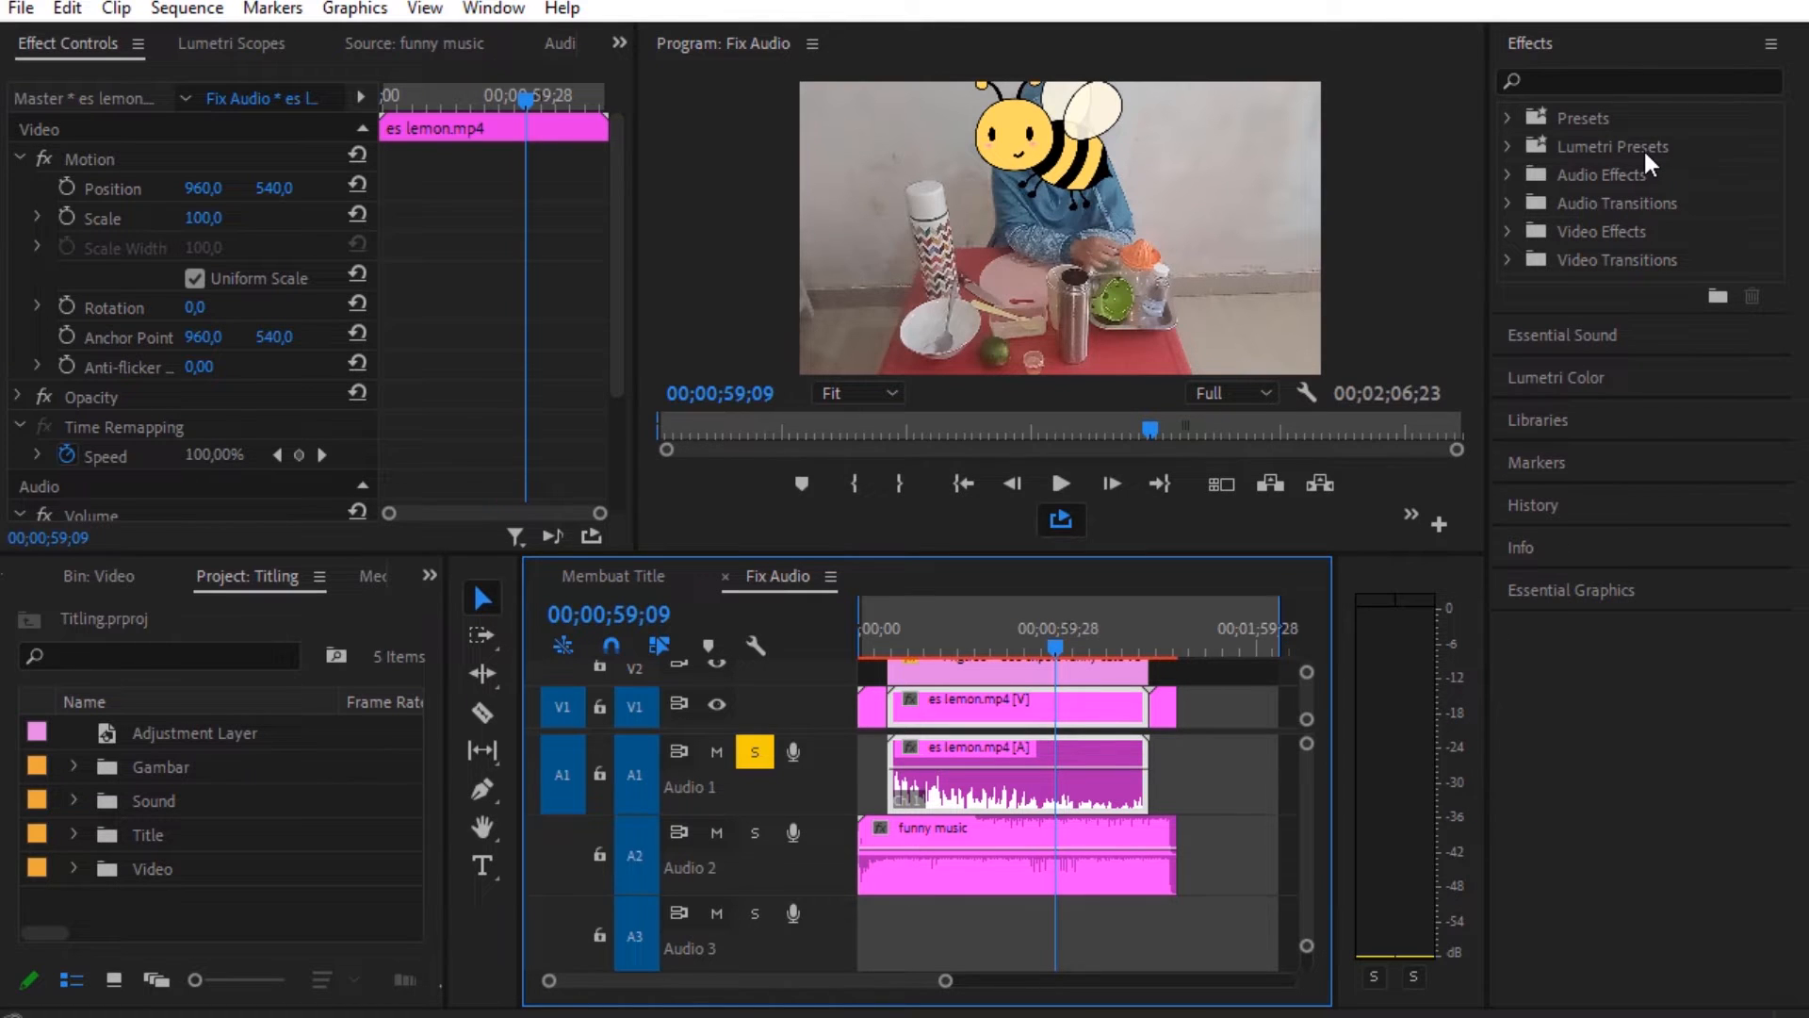
Find the Multiband Compressor audio effect by searching for "mult" and apply it to the es lemon.mp4 clip
{"action": "left_click", "coordinate": [1626, 88]}
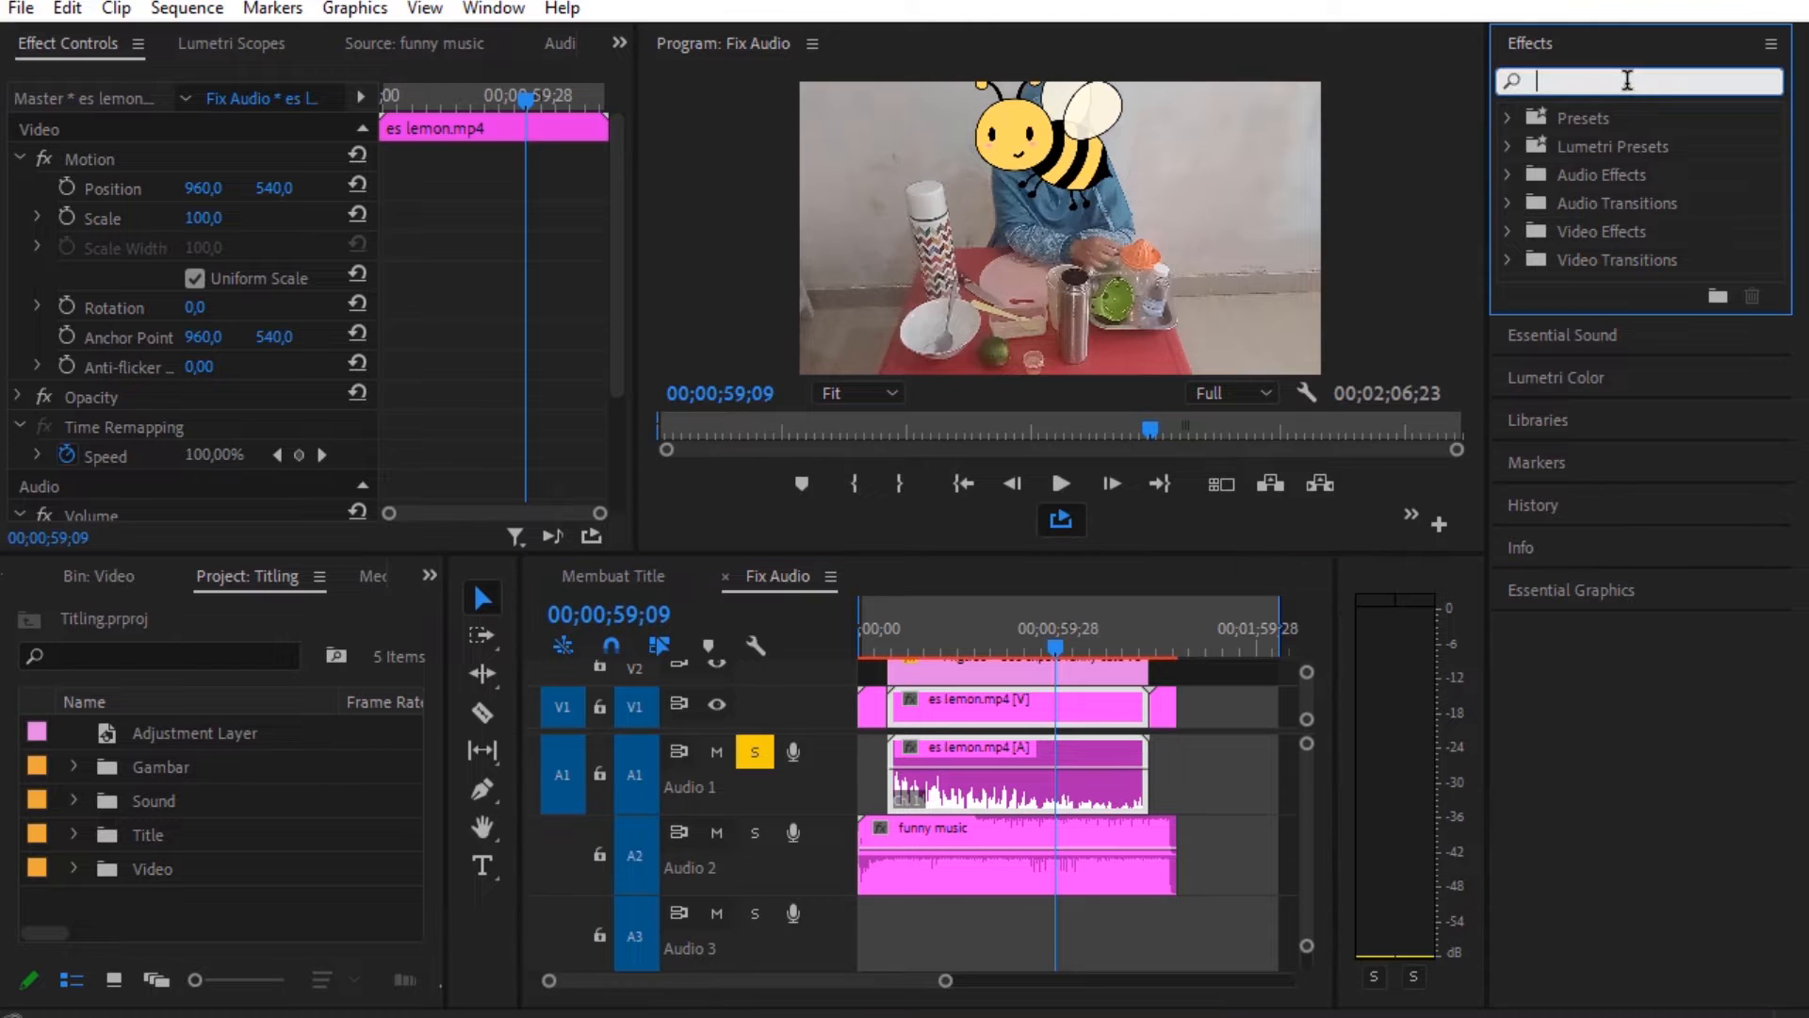
{"action": "type", "text": "mult"}
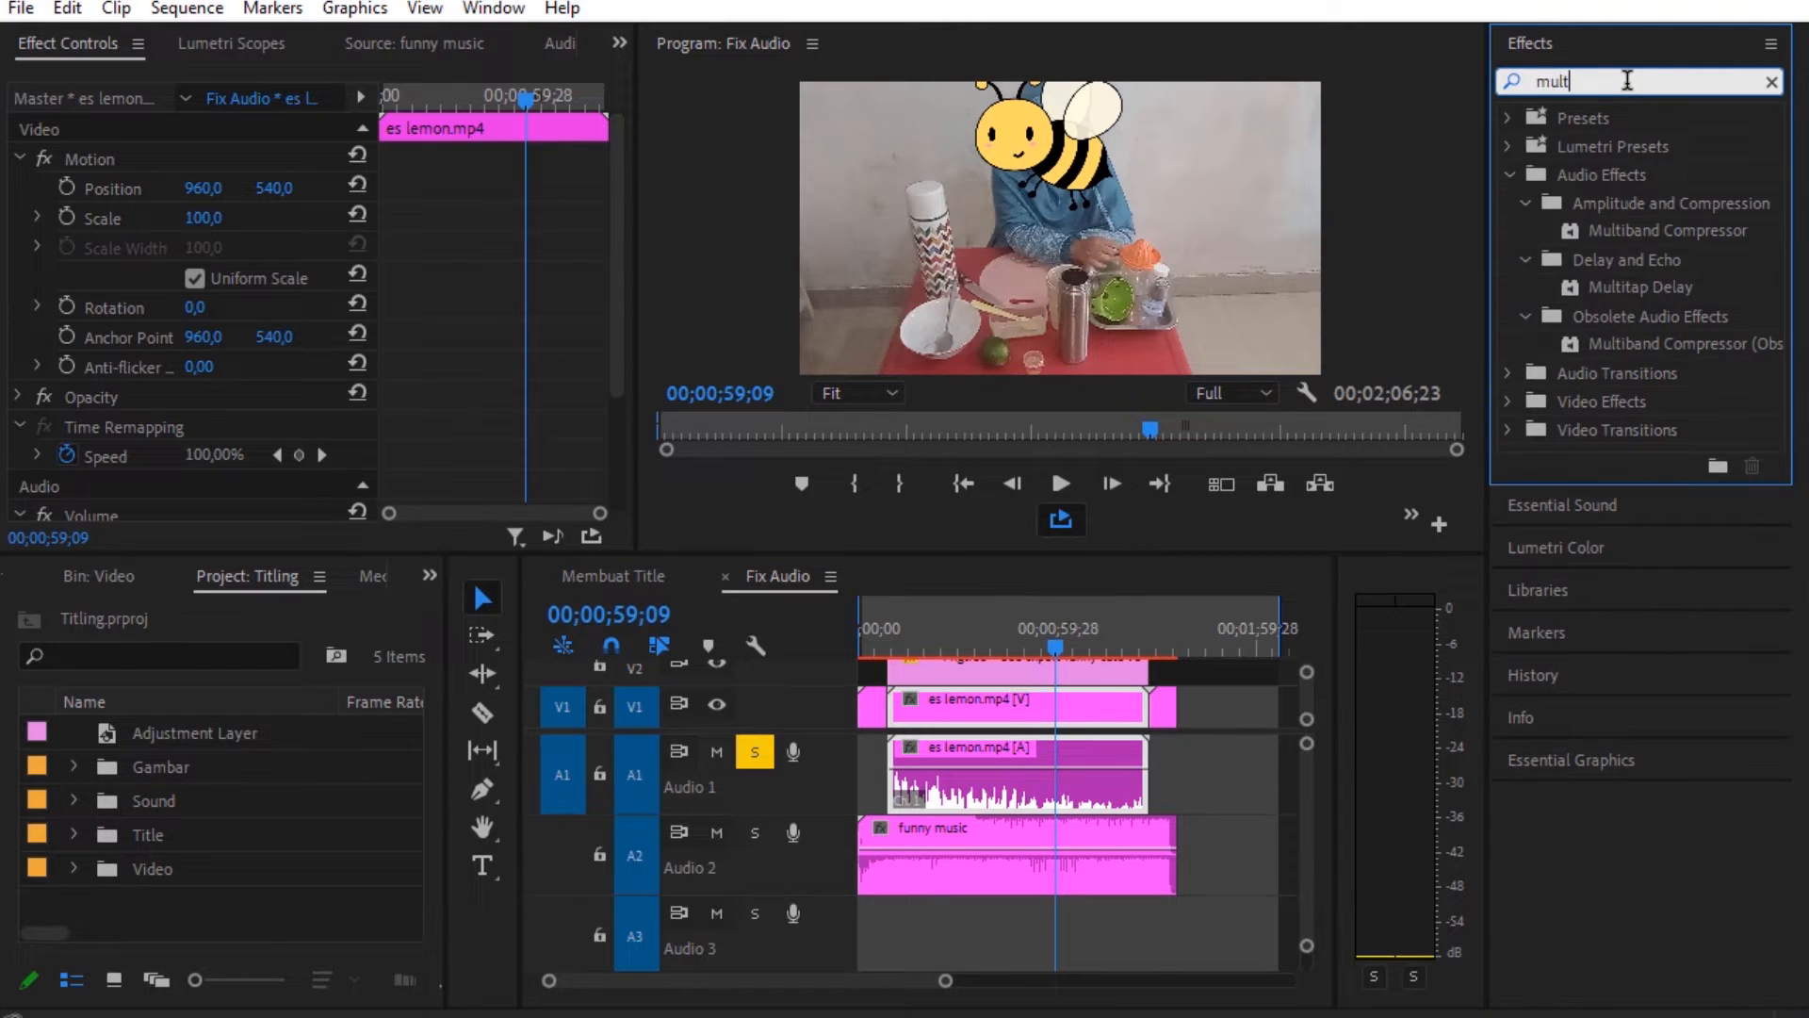
{"action": "left_click", "coordinate": [1674, 240]}
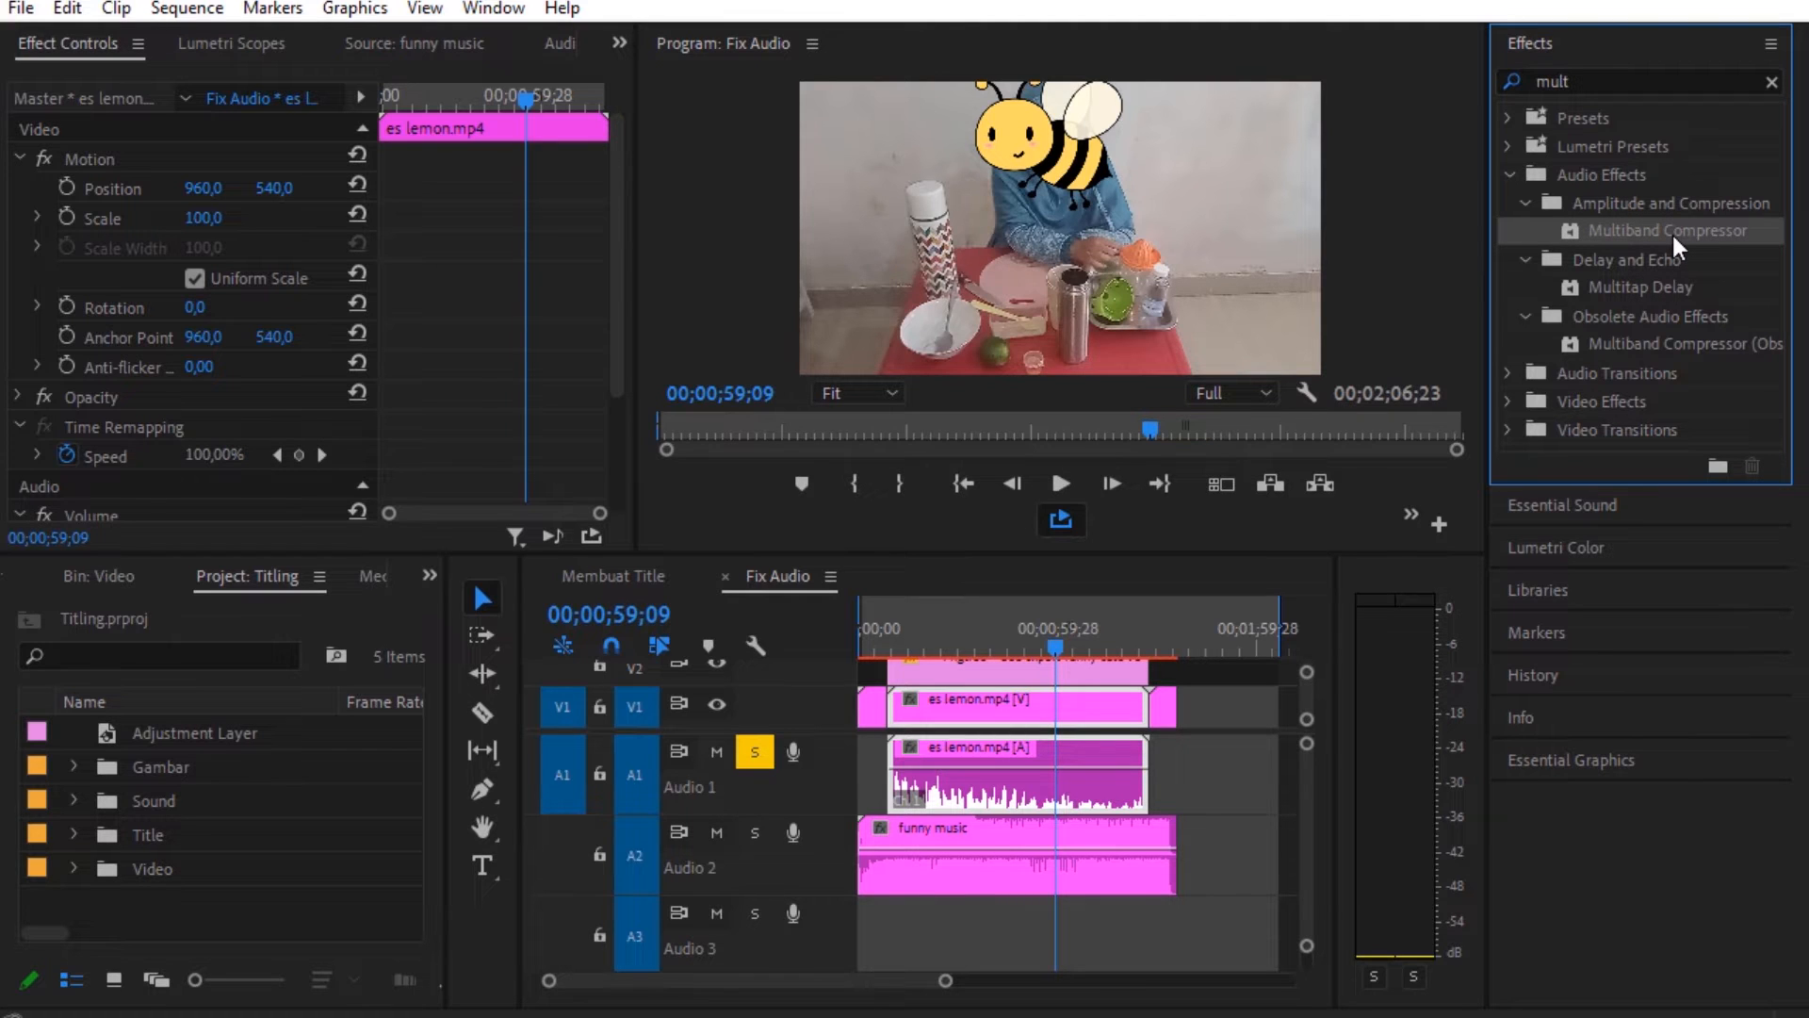
{"action": "left_click_drag", "start_coordinate": [1669, 229], "coordinate": [1089, 706]}
Open the Multiband Compressor's custom setup for the es lemon clip and apply the Indie Lo-Fi preset
{"action": "scroll", "coordinate": [141, 376], "scroll_direction": "down", "scroll_amount": 5}
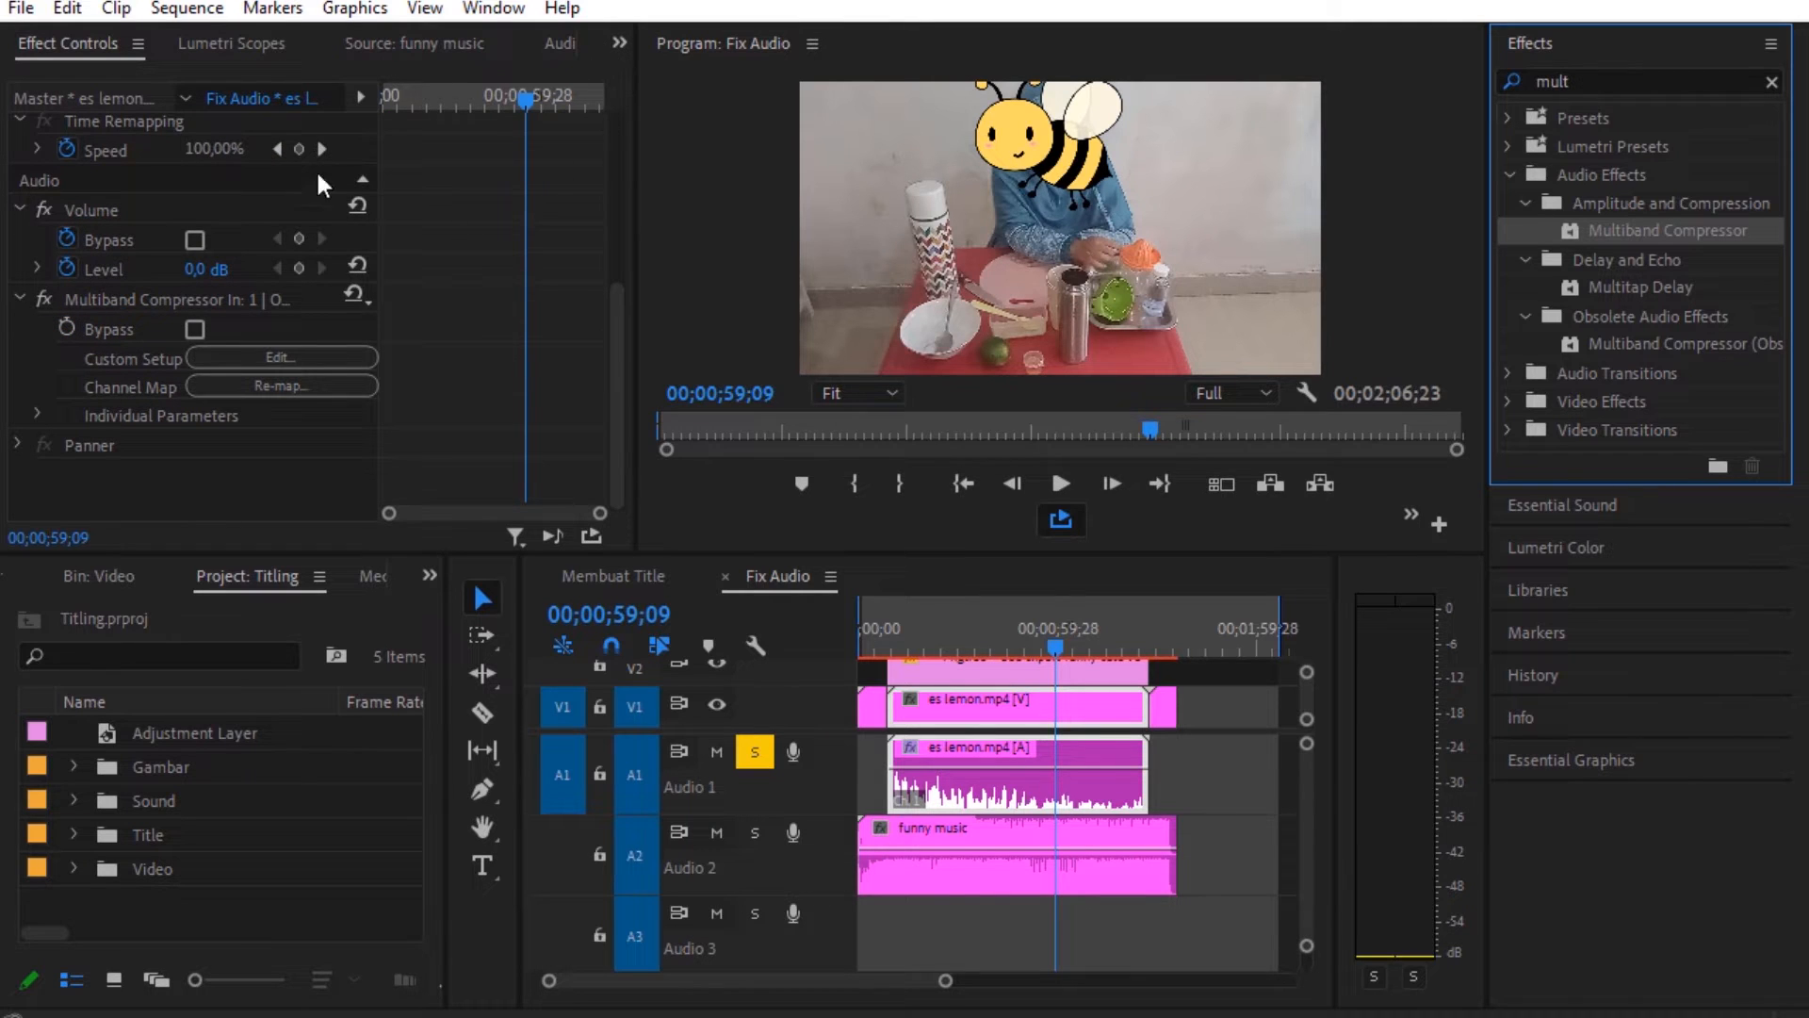
{"action": "left_click", "coordinate": [143, 301]}
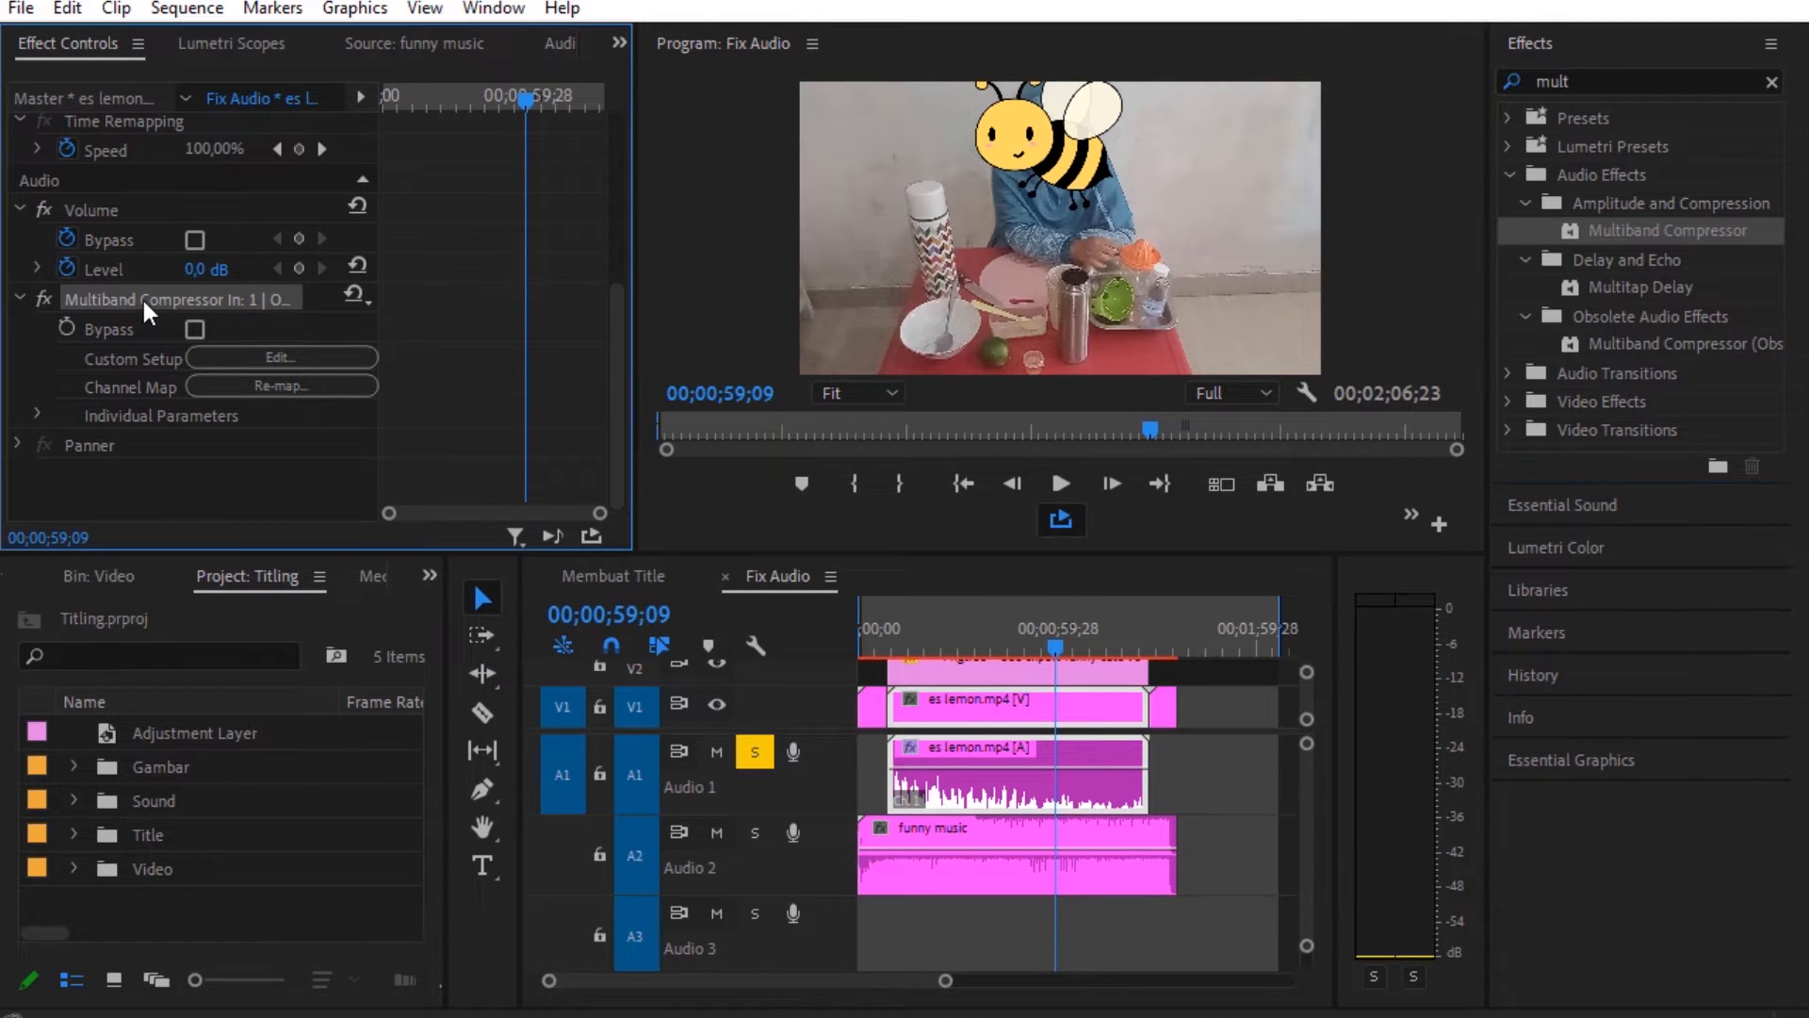
{"action": "left_click", "coordinate": [255, 357]}
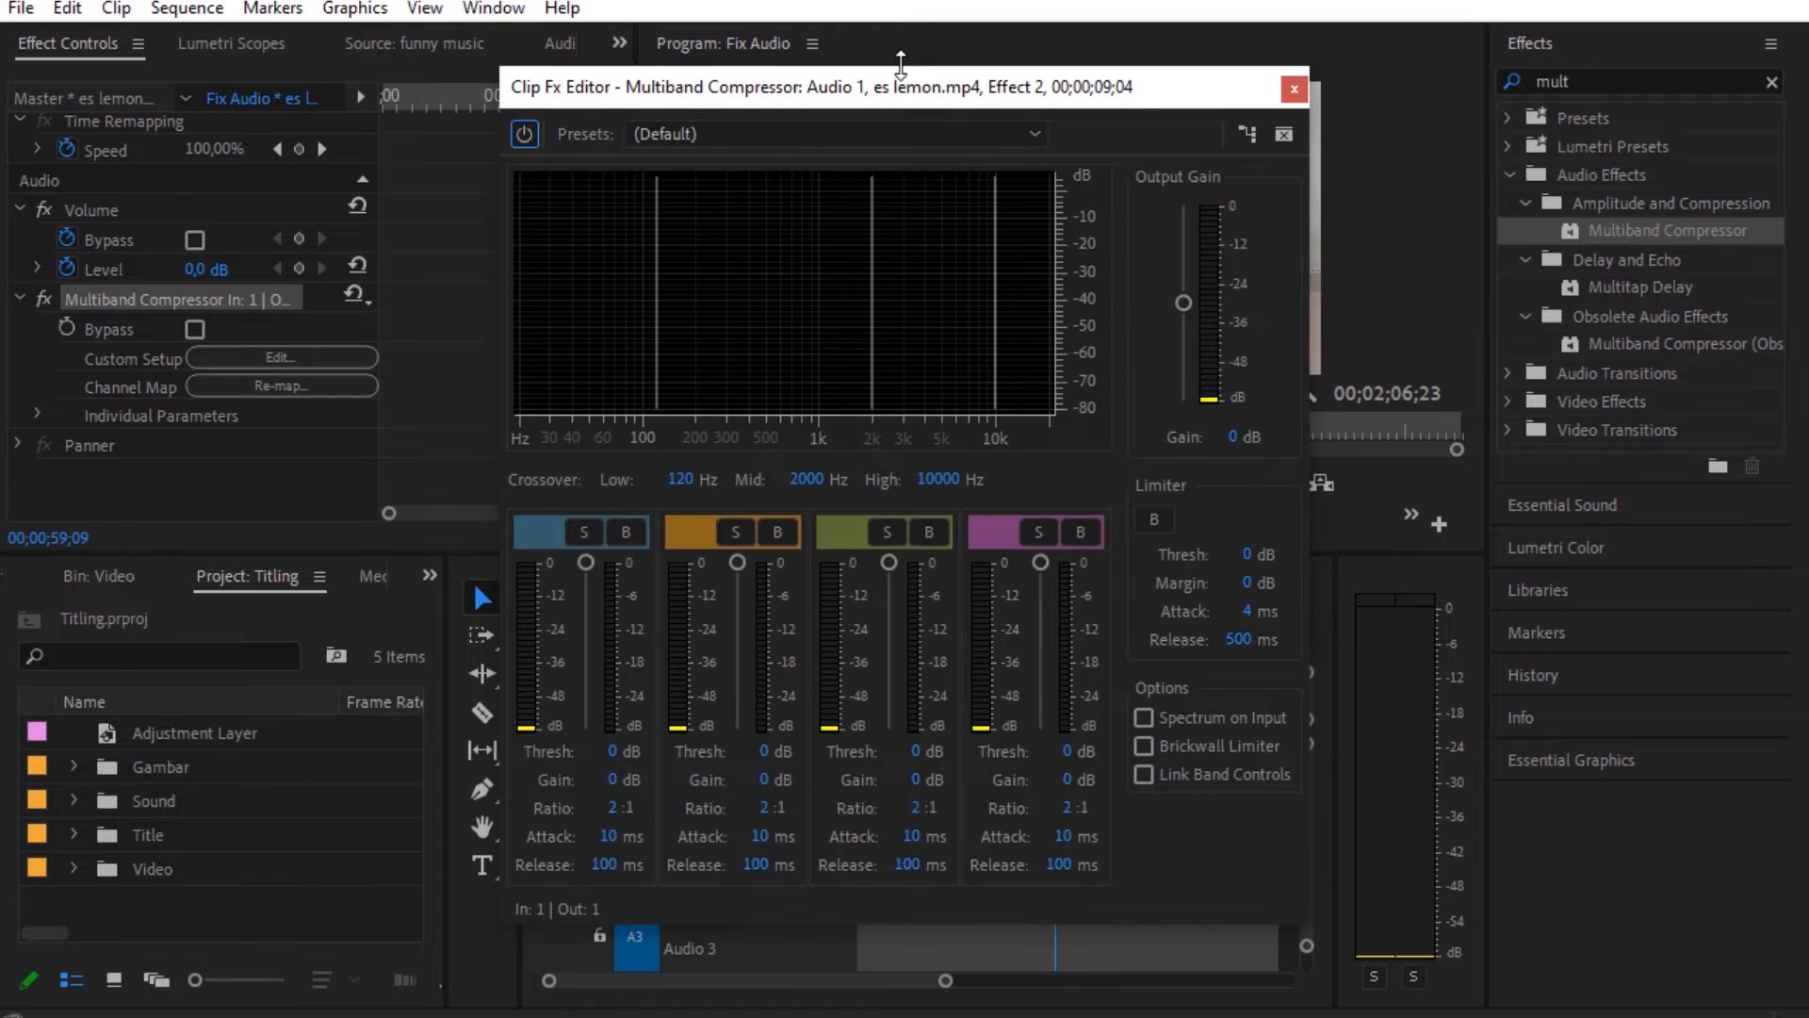
{"action": "left_click_drag", "start_coordinate": [905, 87], "coordinate": [1116, 46]}
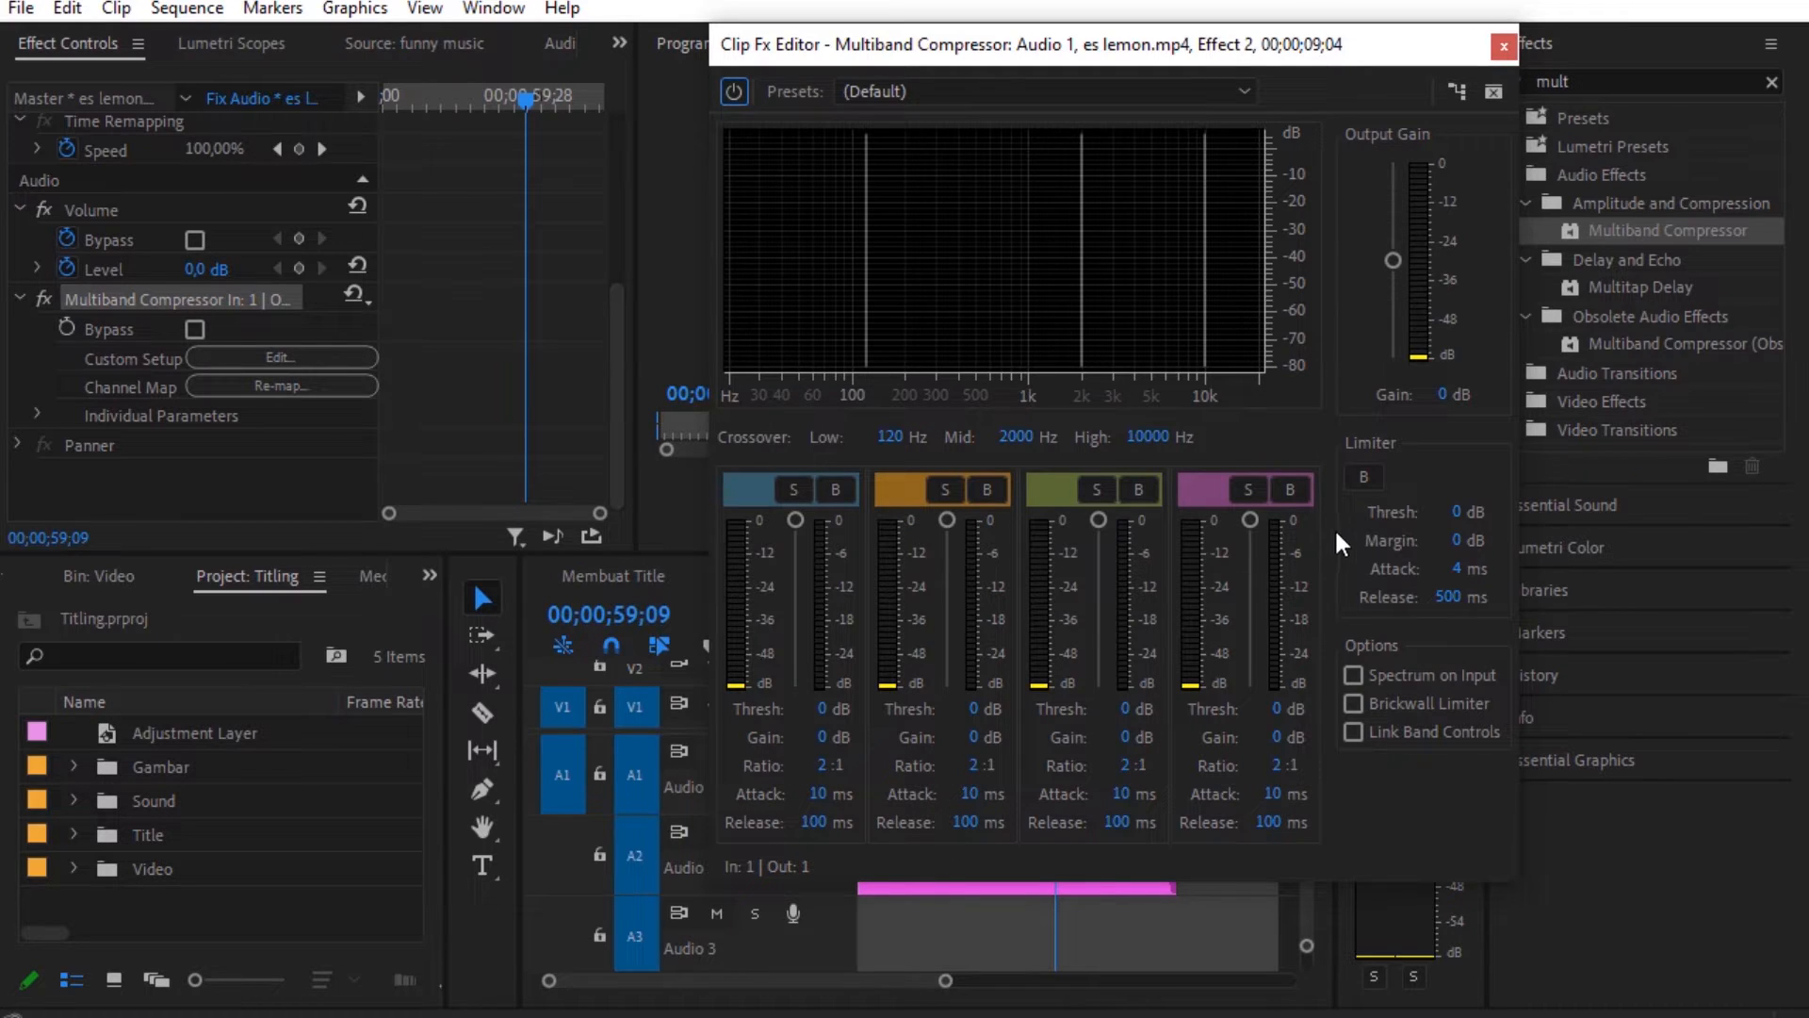
{"action": "left_click_drag", "start_coordinate": [1371, 47], "coordinate": [1199, 84]}
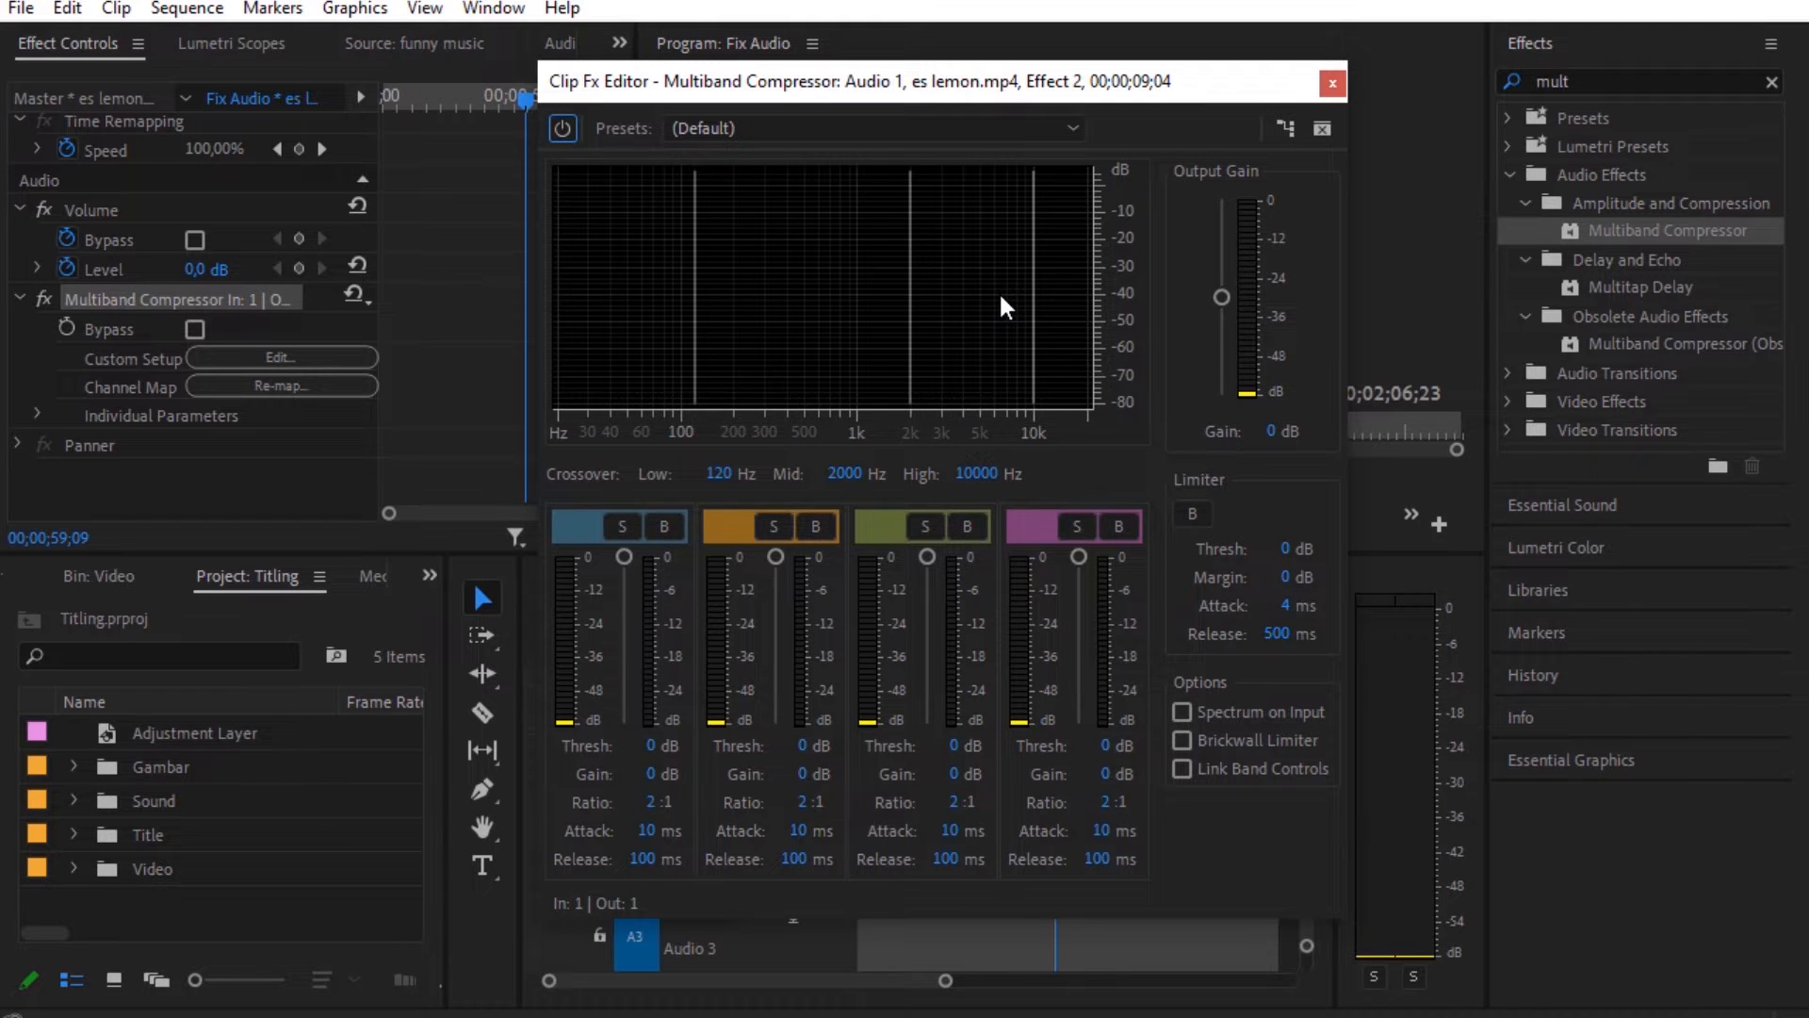
{"action": "left_click_drag", "start_coordinate": [1002, 81], "coordinate": [864, 53]}
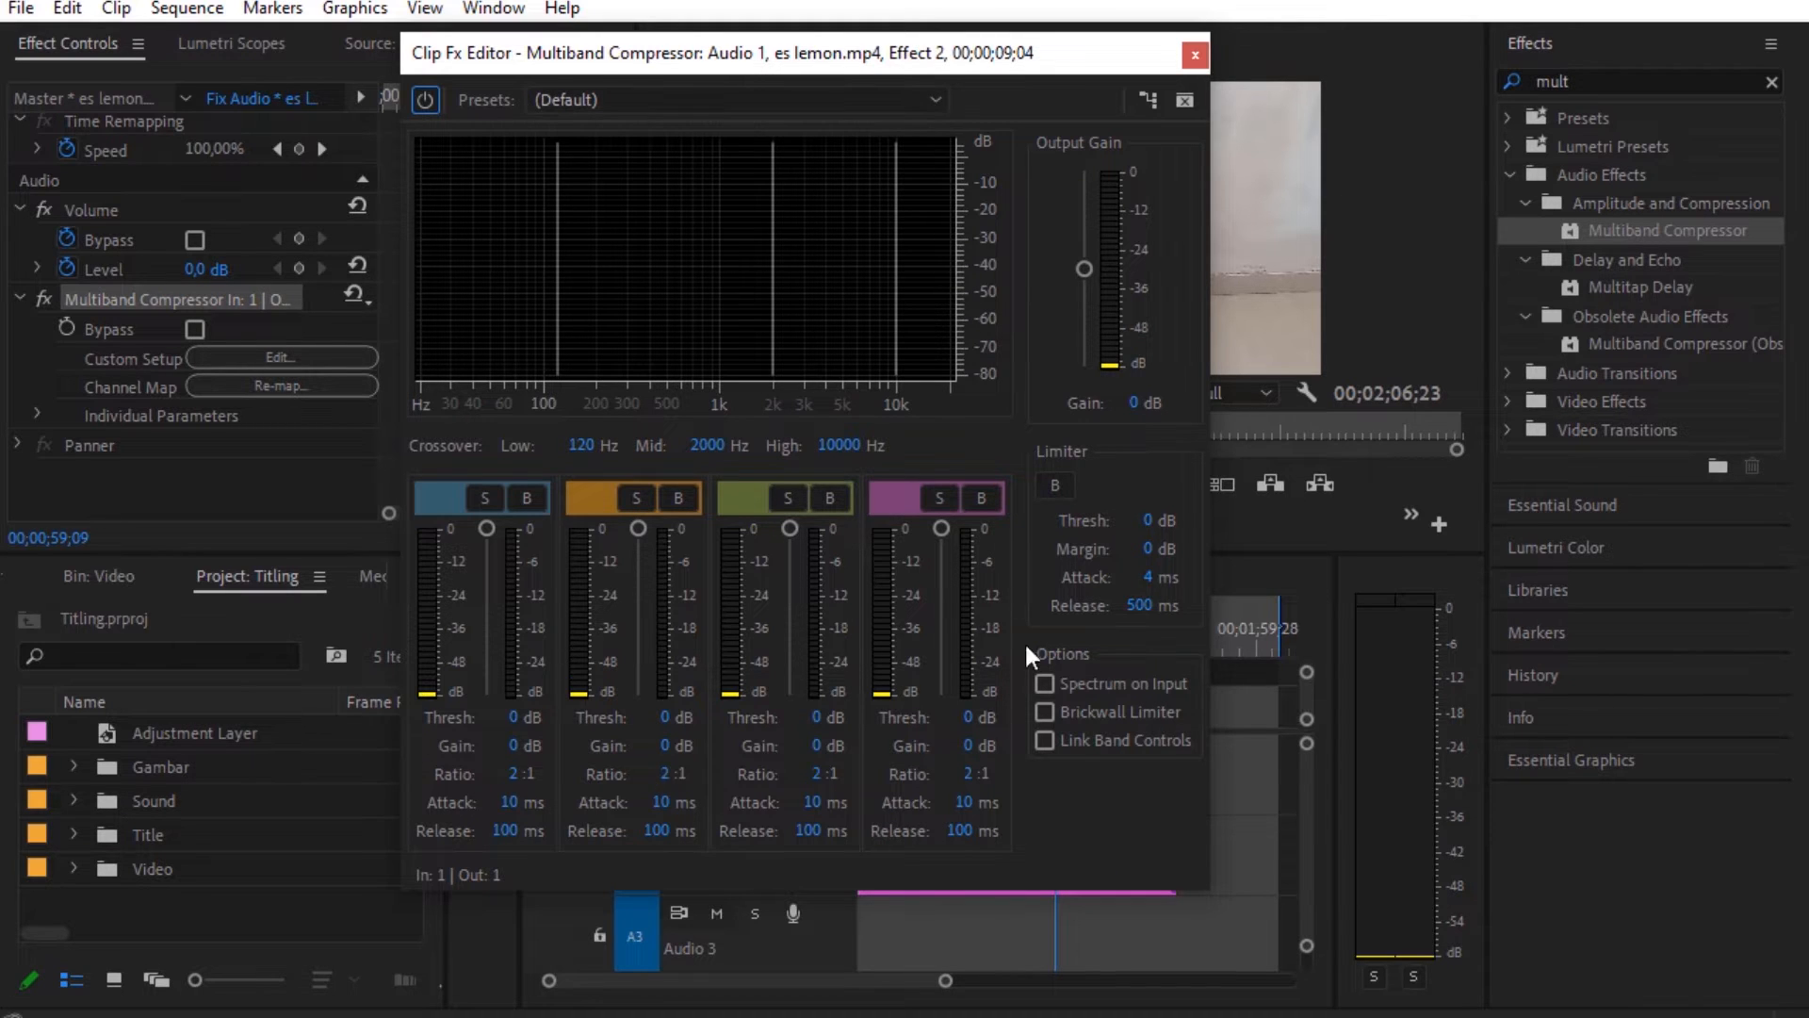
{"action": "left_click", "coordinate": [937, 101]}
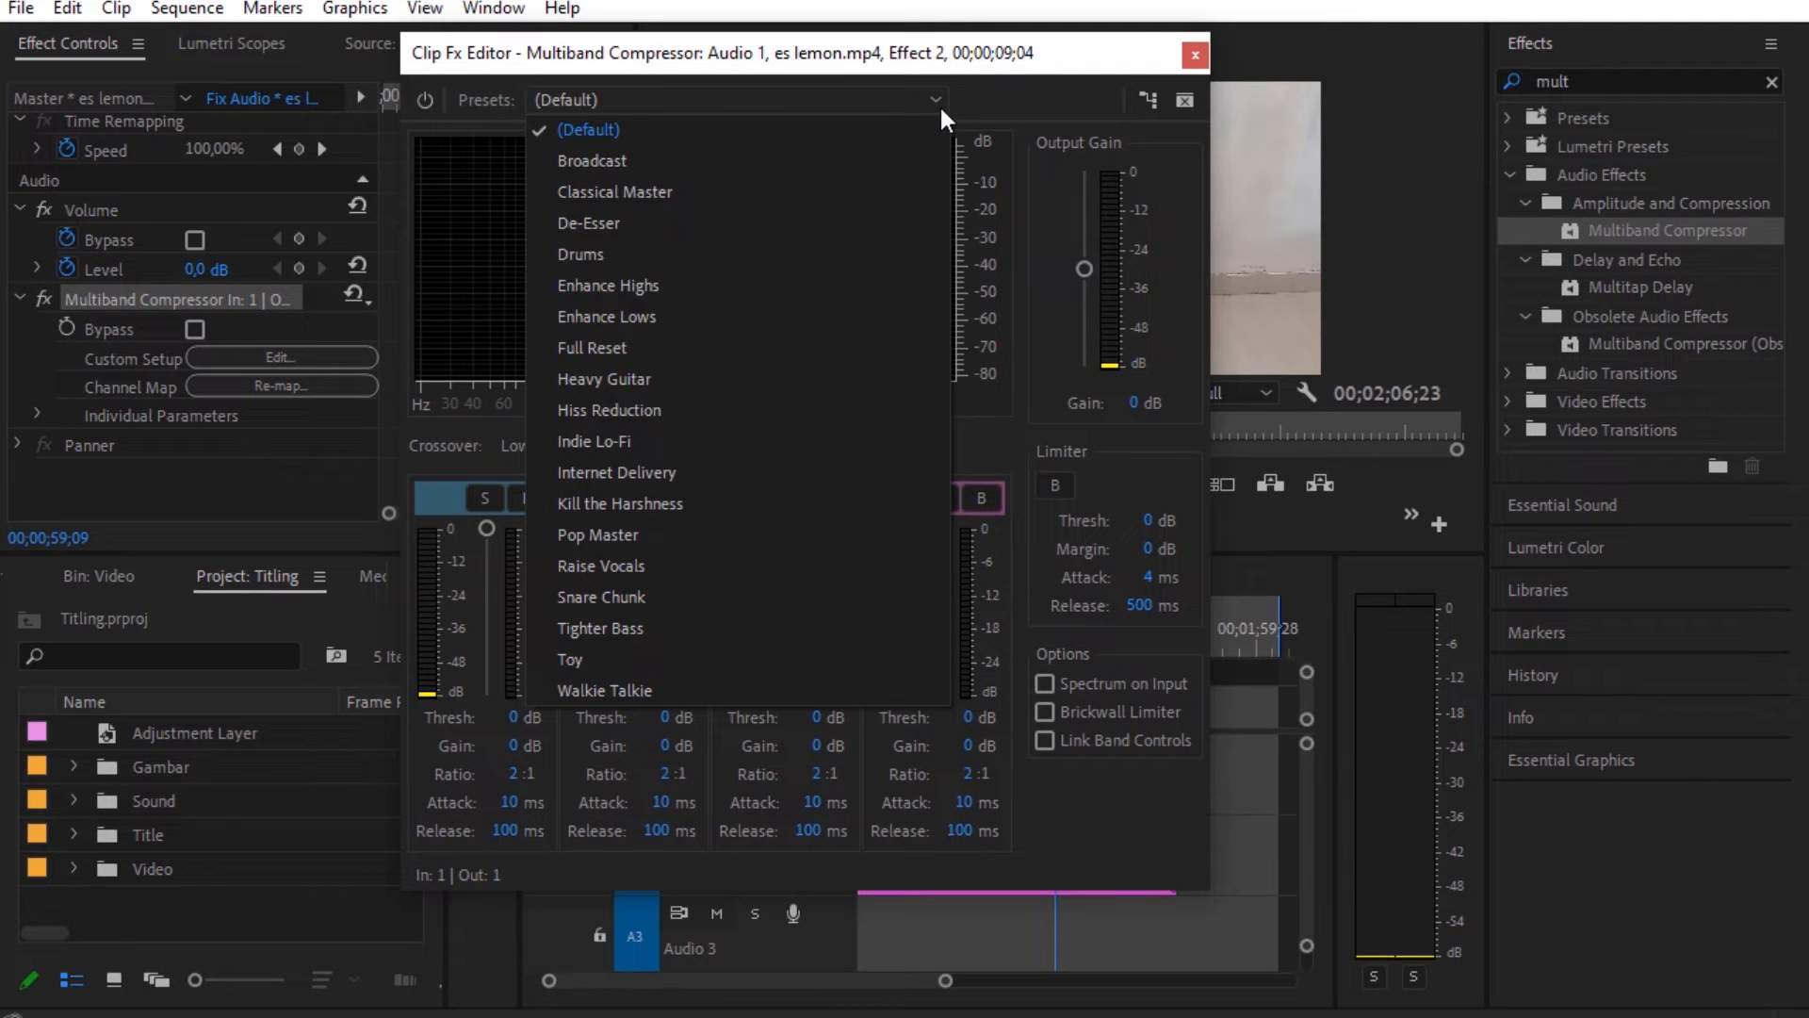
{"action": "left_click", "coordinate": [622, 441]}
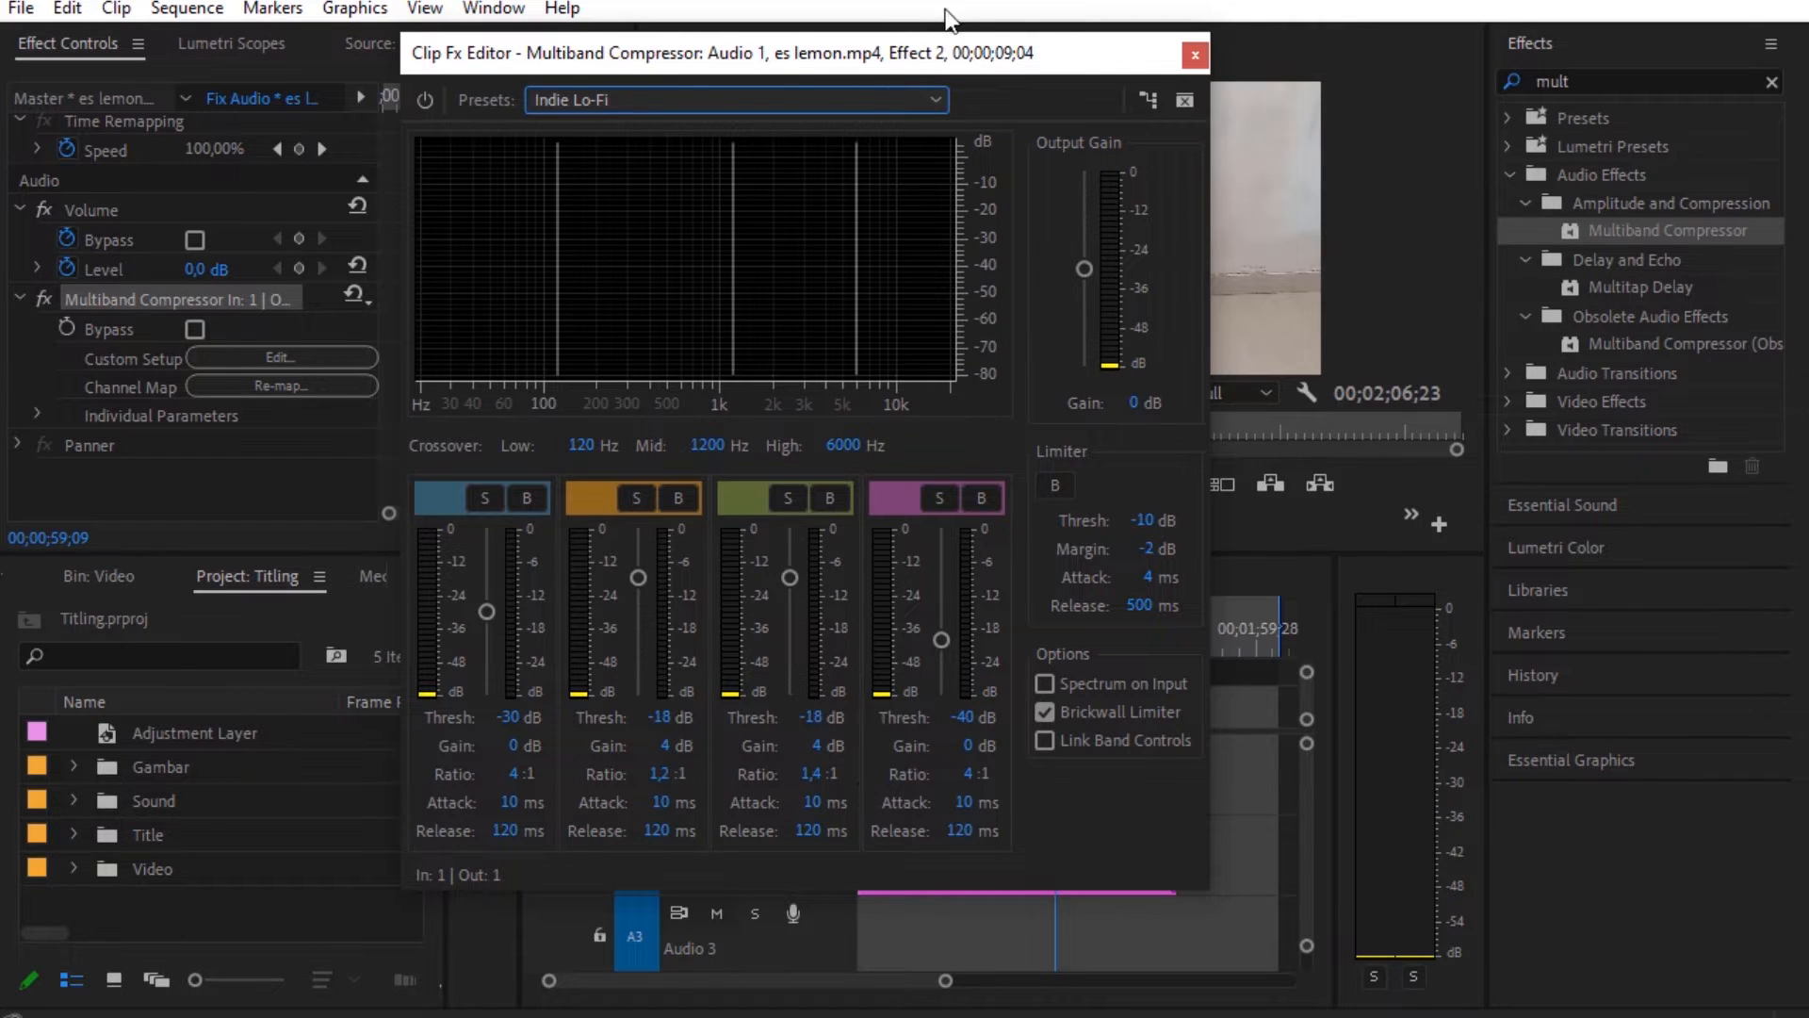
Play several seconds of the clip with the compressor editor open to check the Indie Lo-Fi sound
{"action": "left_click_drag", "start_coordinate": [1004, 49], "coordinate": [783, 107]}
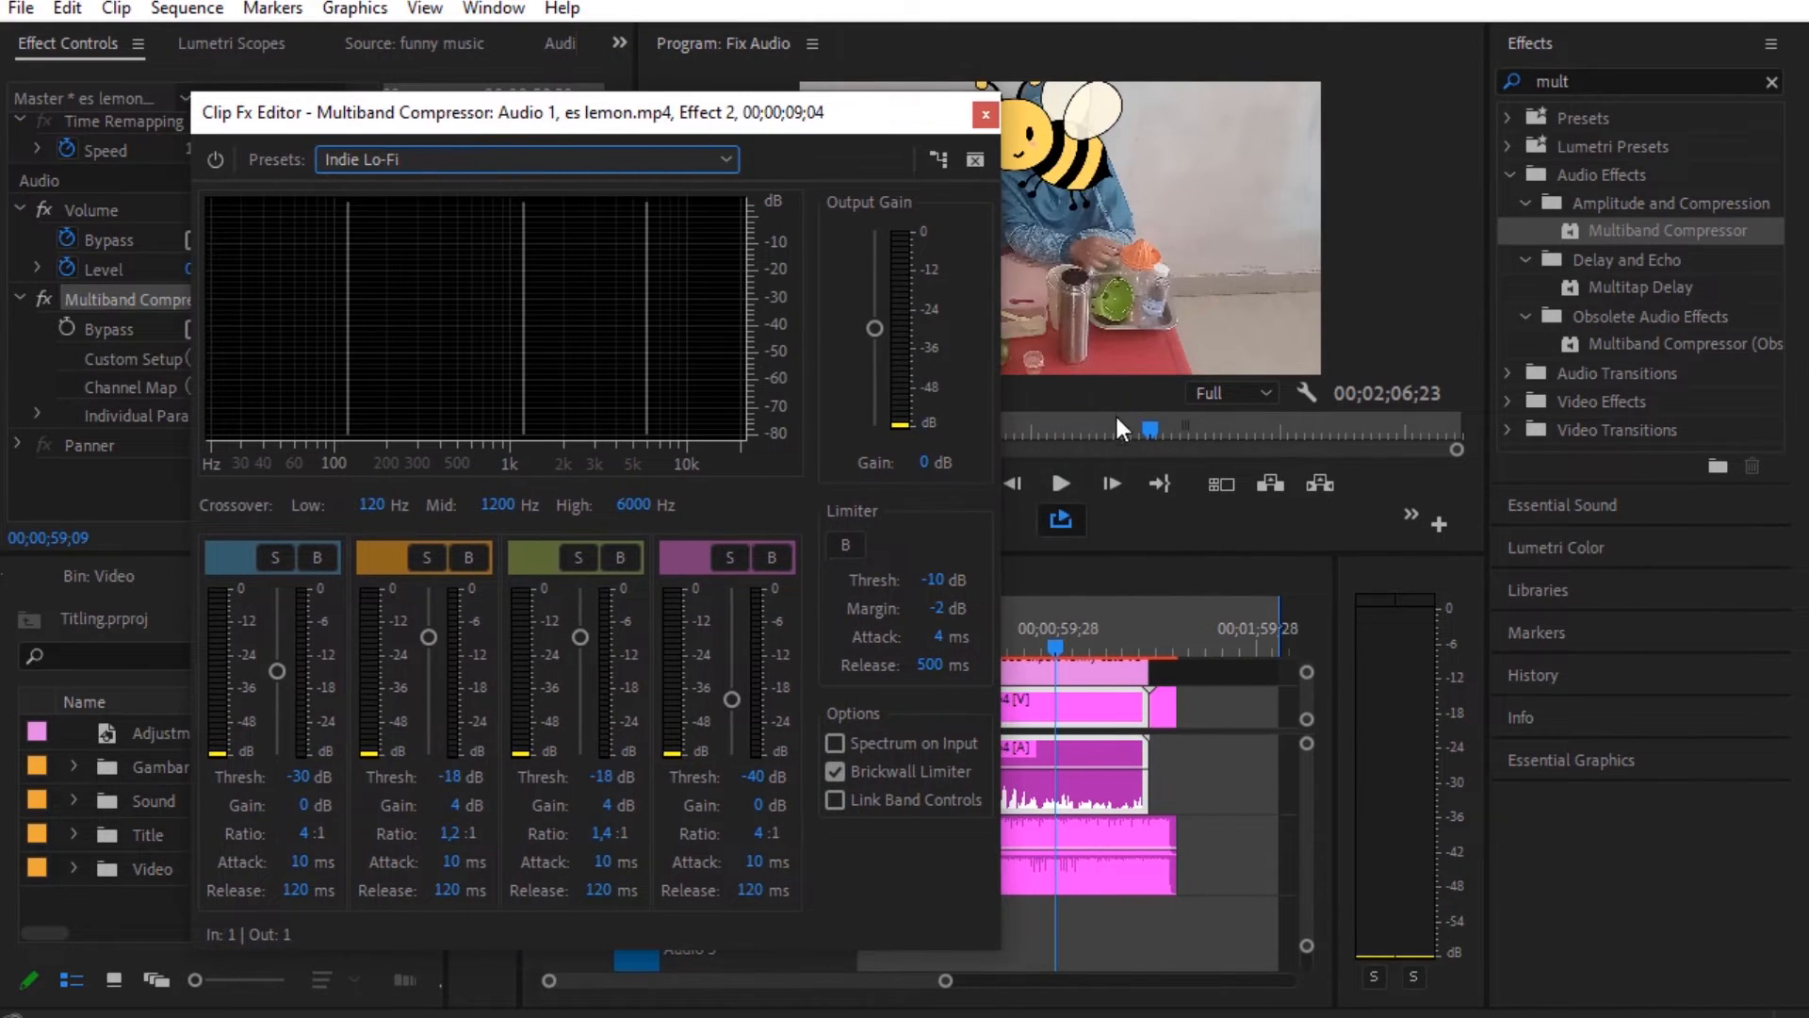
{"action": "left_click", "coordinate": [1057, 484]}
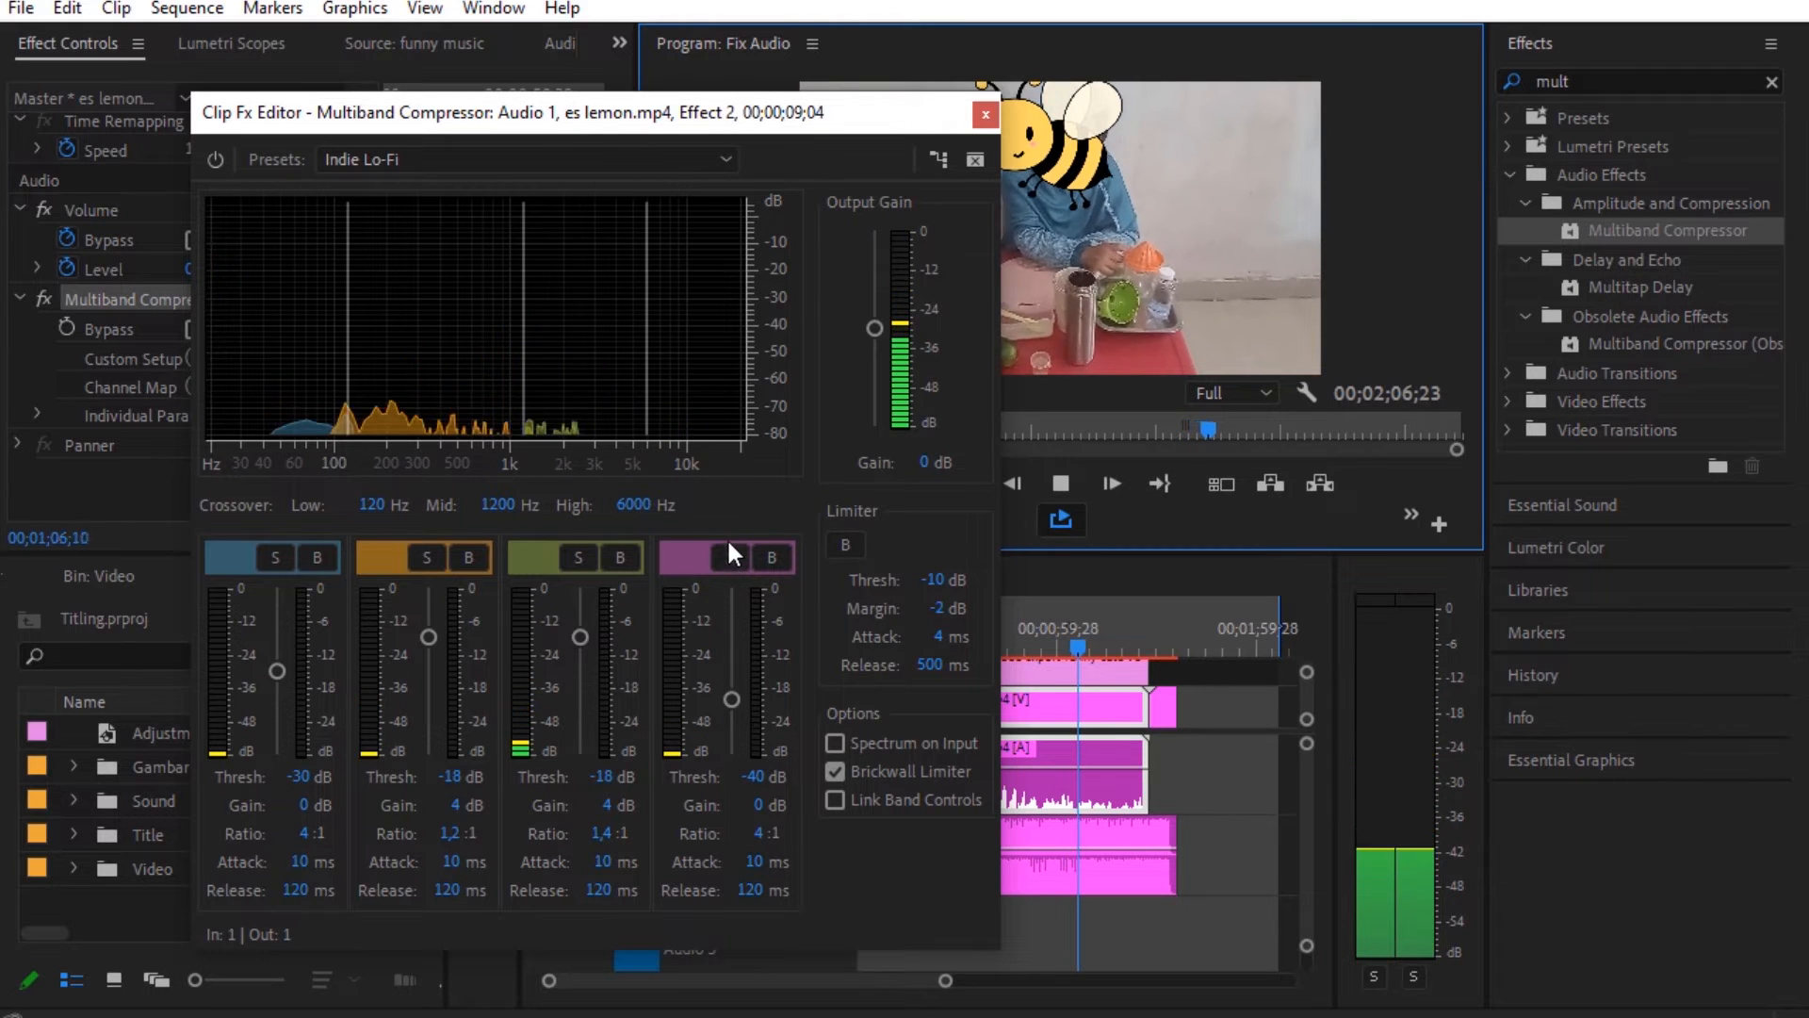
{"action": "left_click", "coordinate": [1063, 482]}
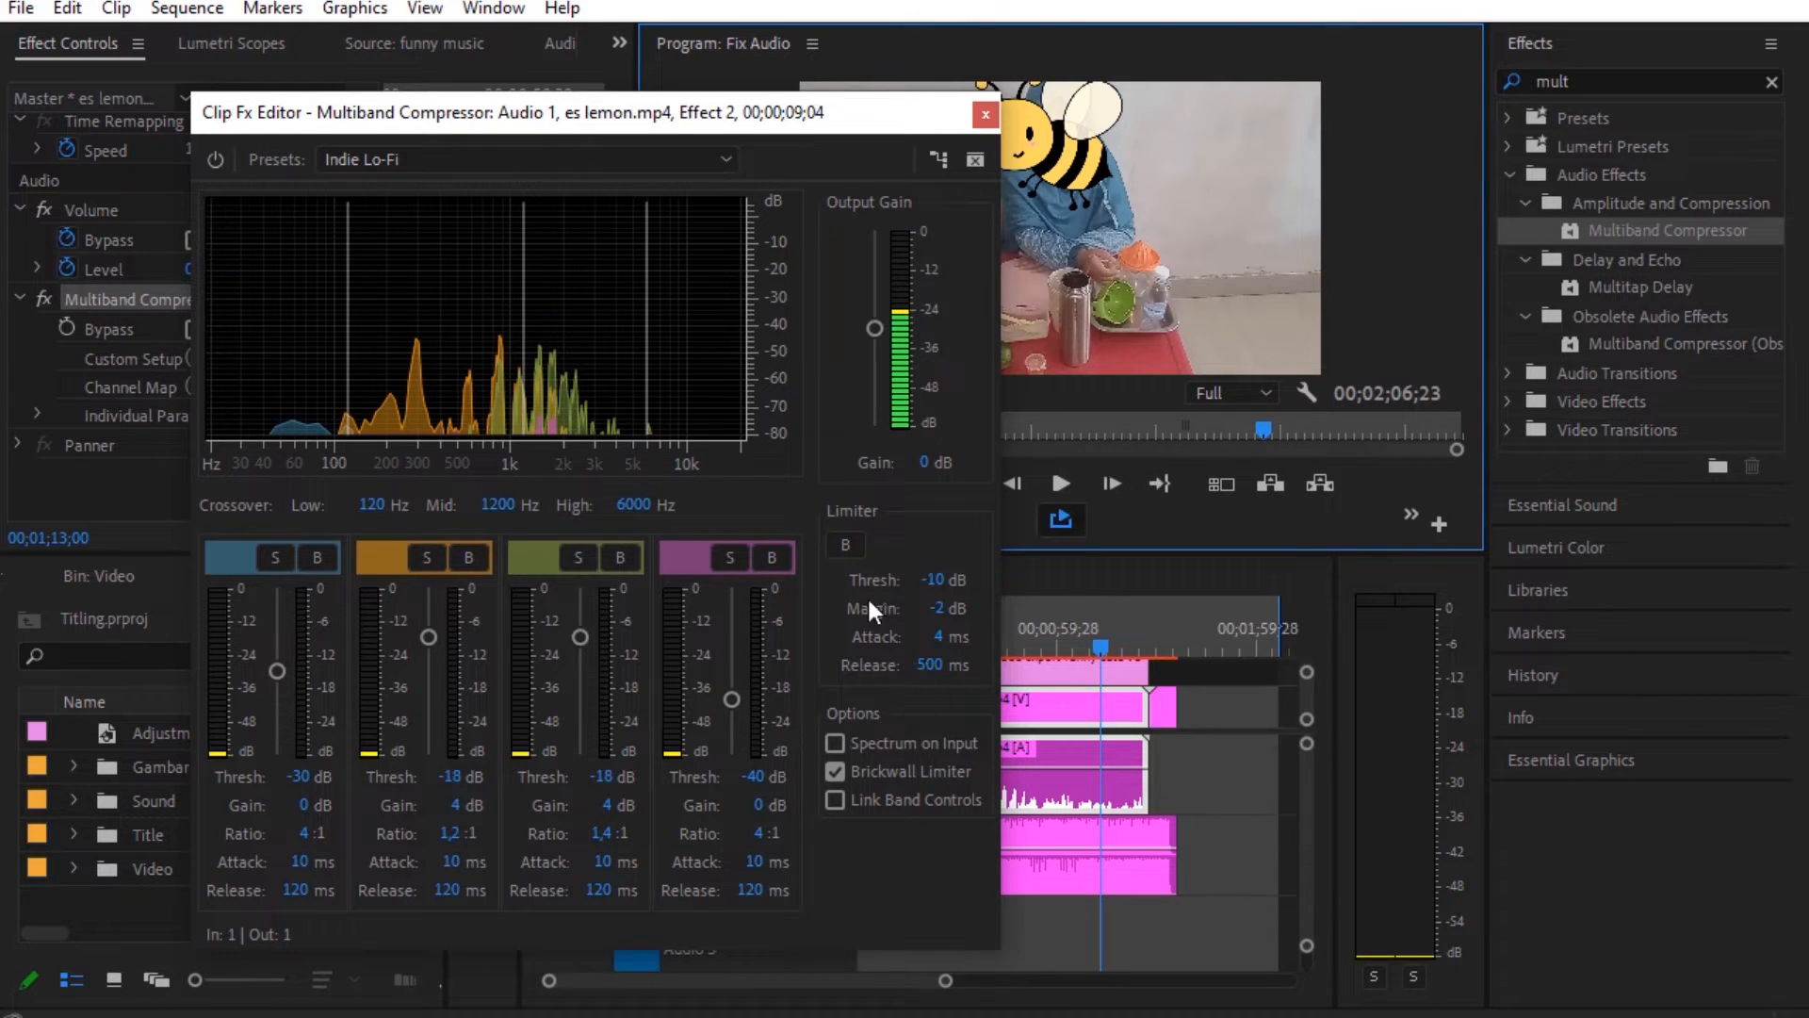
Set the compressor's limiter attack to 1 ms and release to 200 ms, and close the effect editor
{"action": "left_click", "coordinate": [933, 637]}
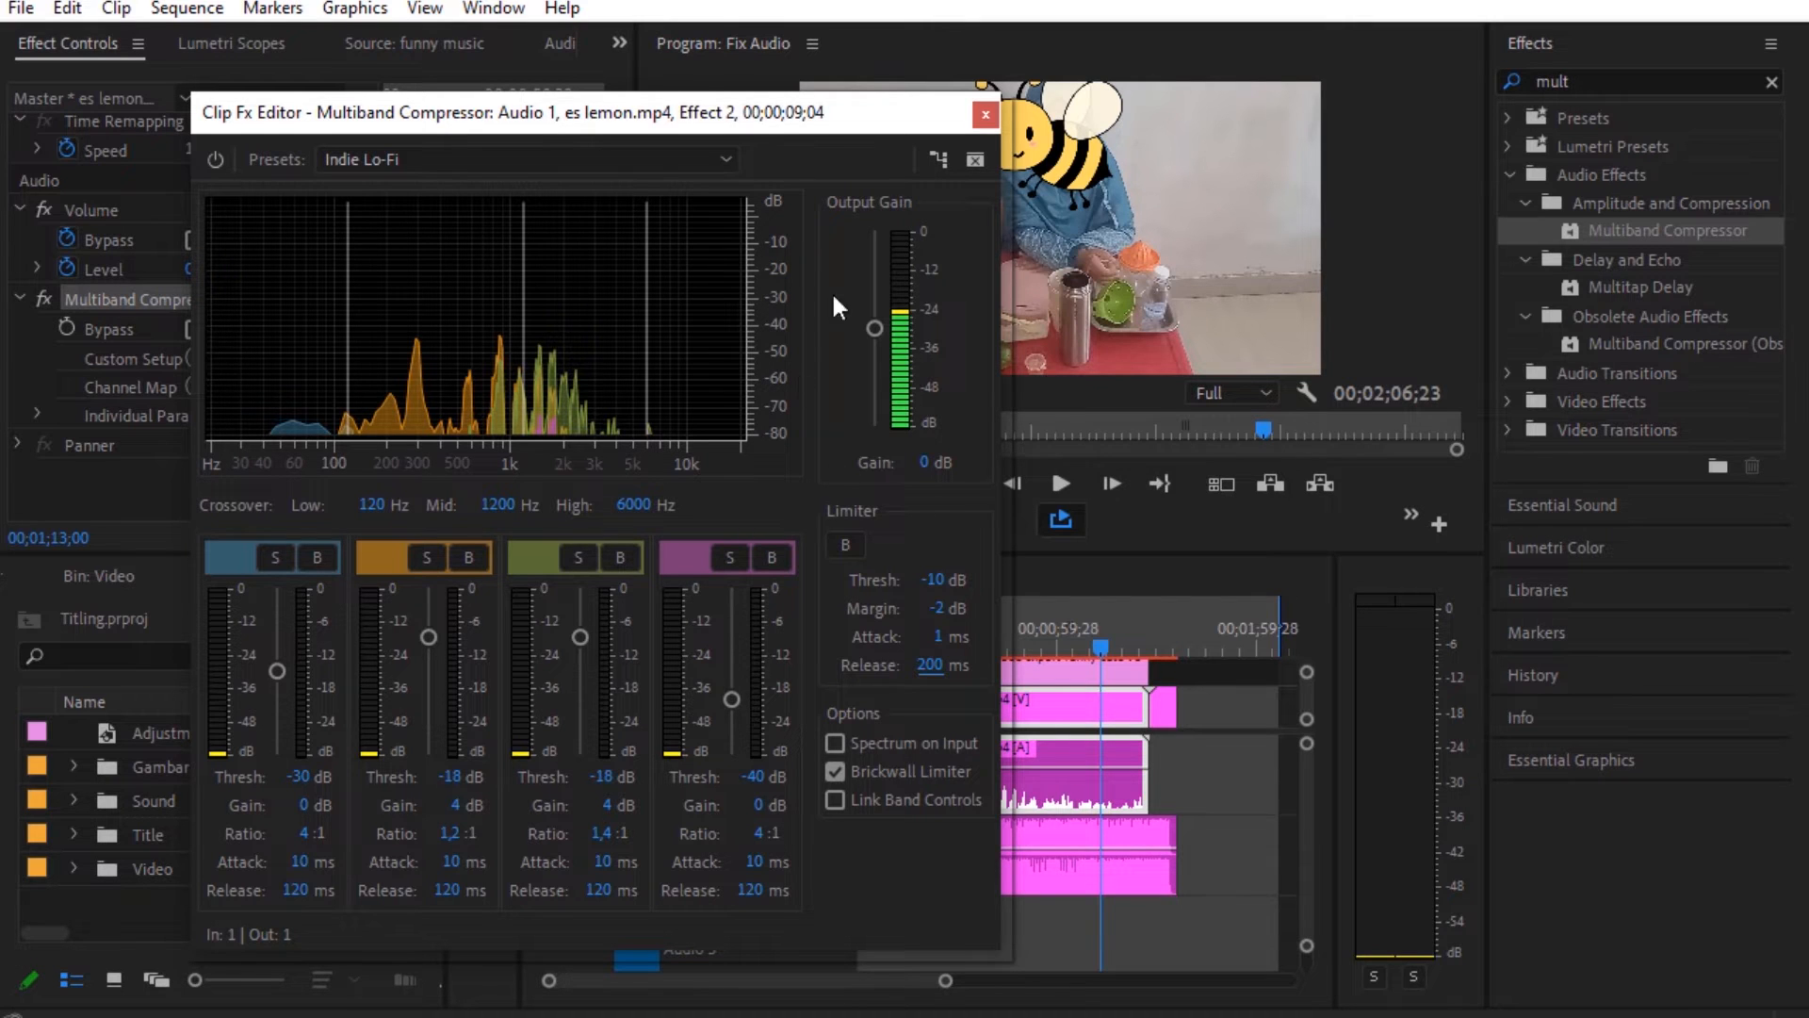
{"action": "left_click", "coordinate": [986, 113]}
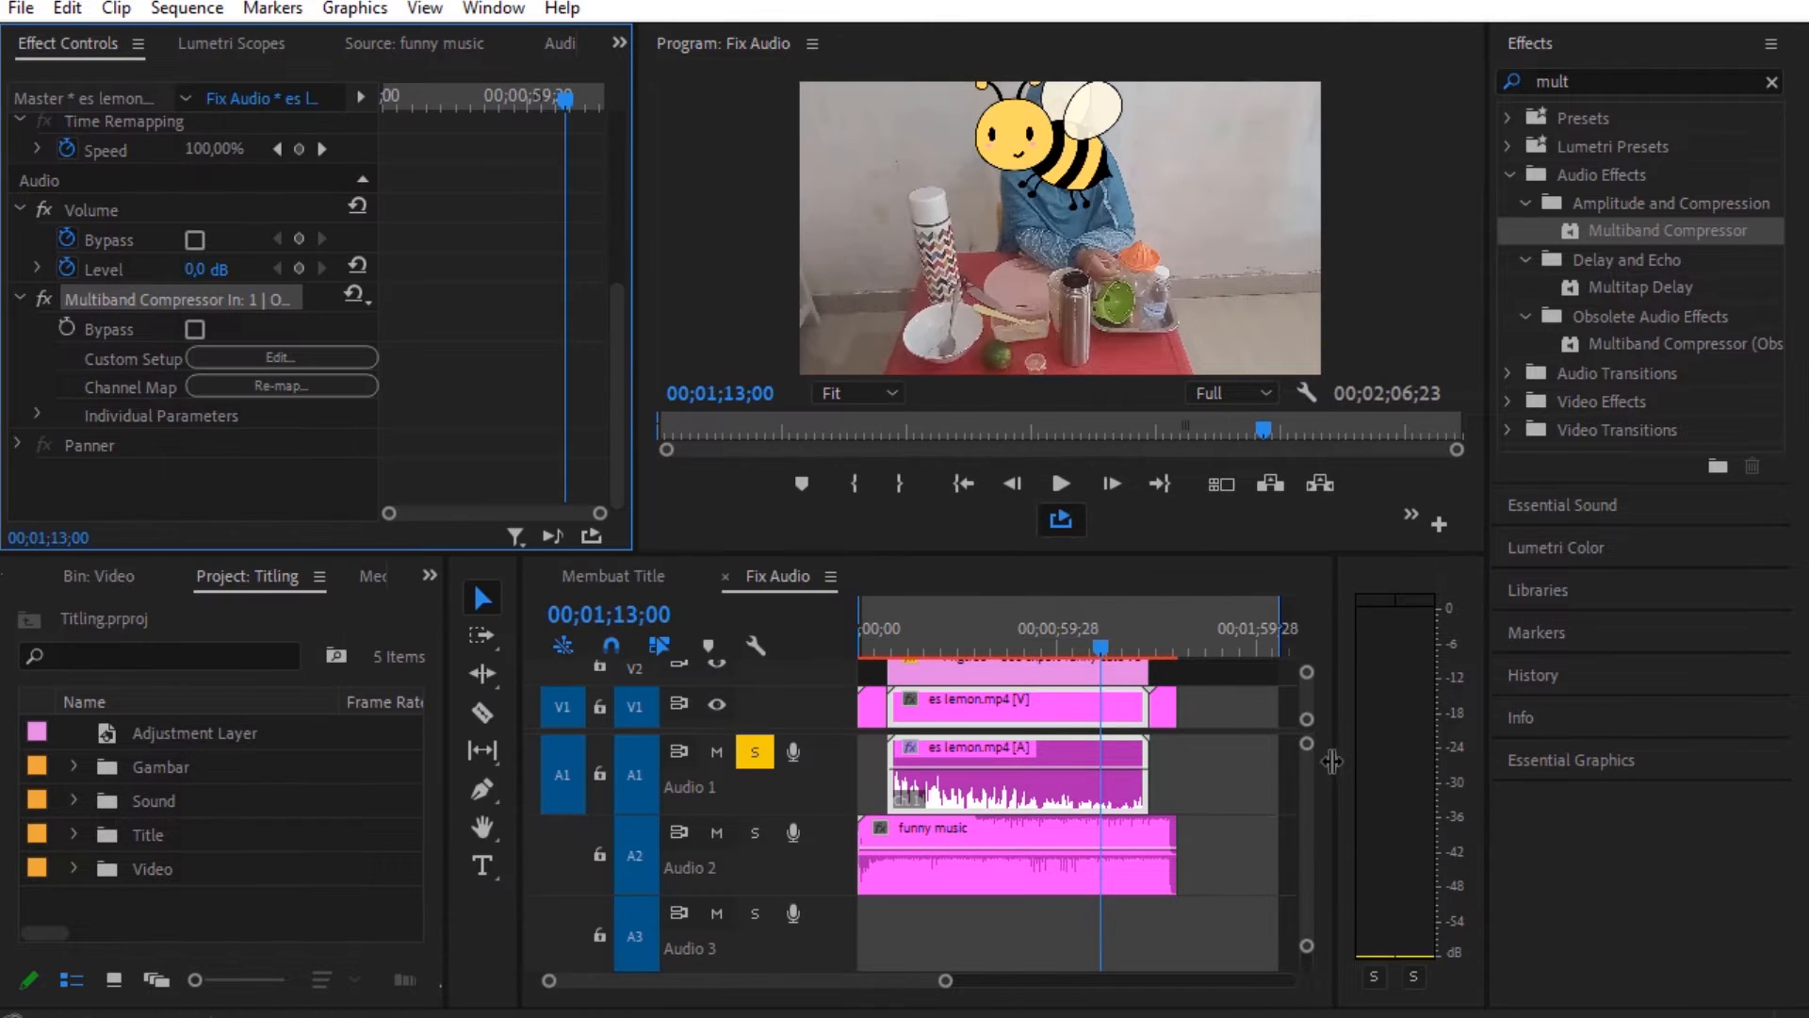
Move the playhead back in the Fix Audio sequence and play the section to check the compressed audio
{"action": "left_click_drag", "start_coordinate": [1099, 654], "coordinate": [1053, 664]}
{"action": "key", "text": "space"}
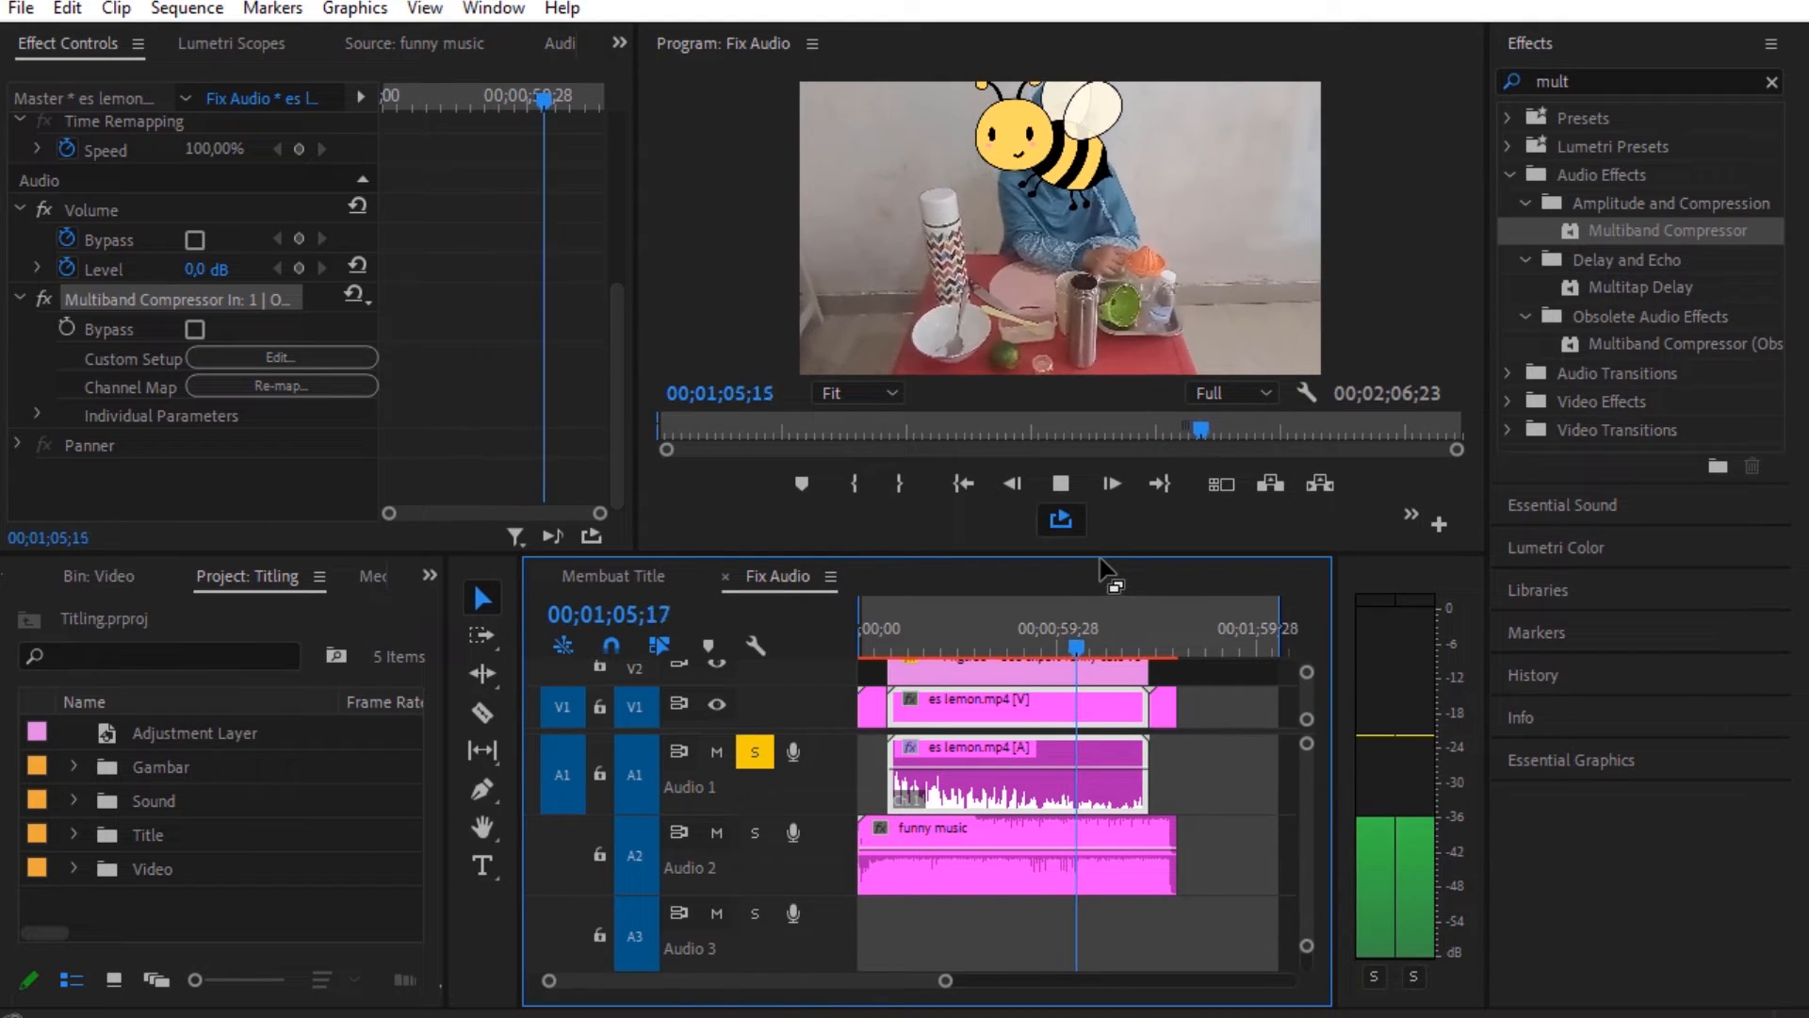
{"action": "left_click", "coordinate": [1060, 484]}
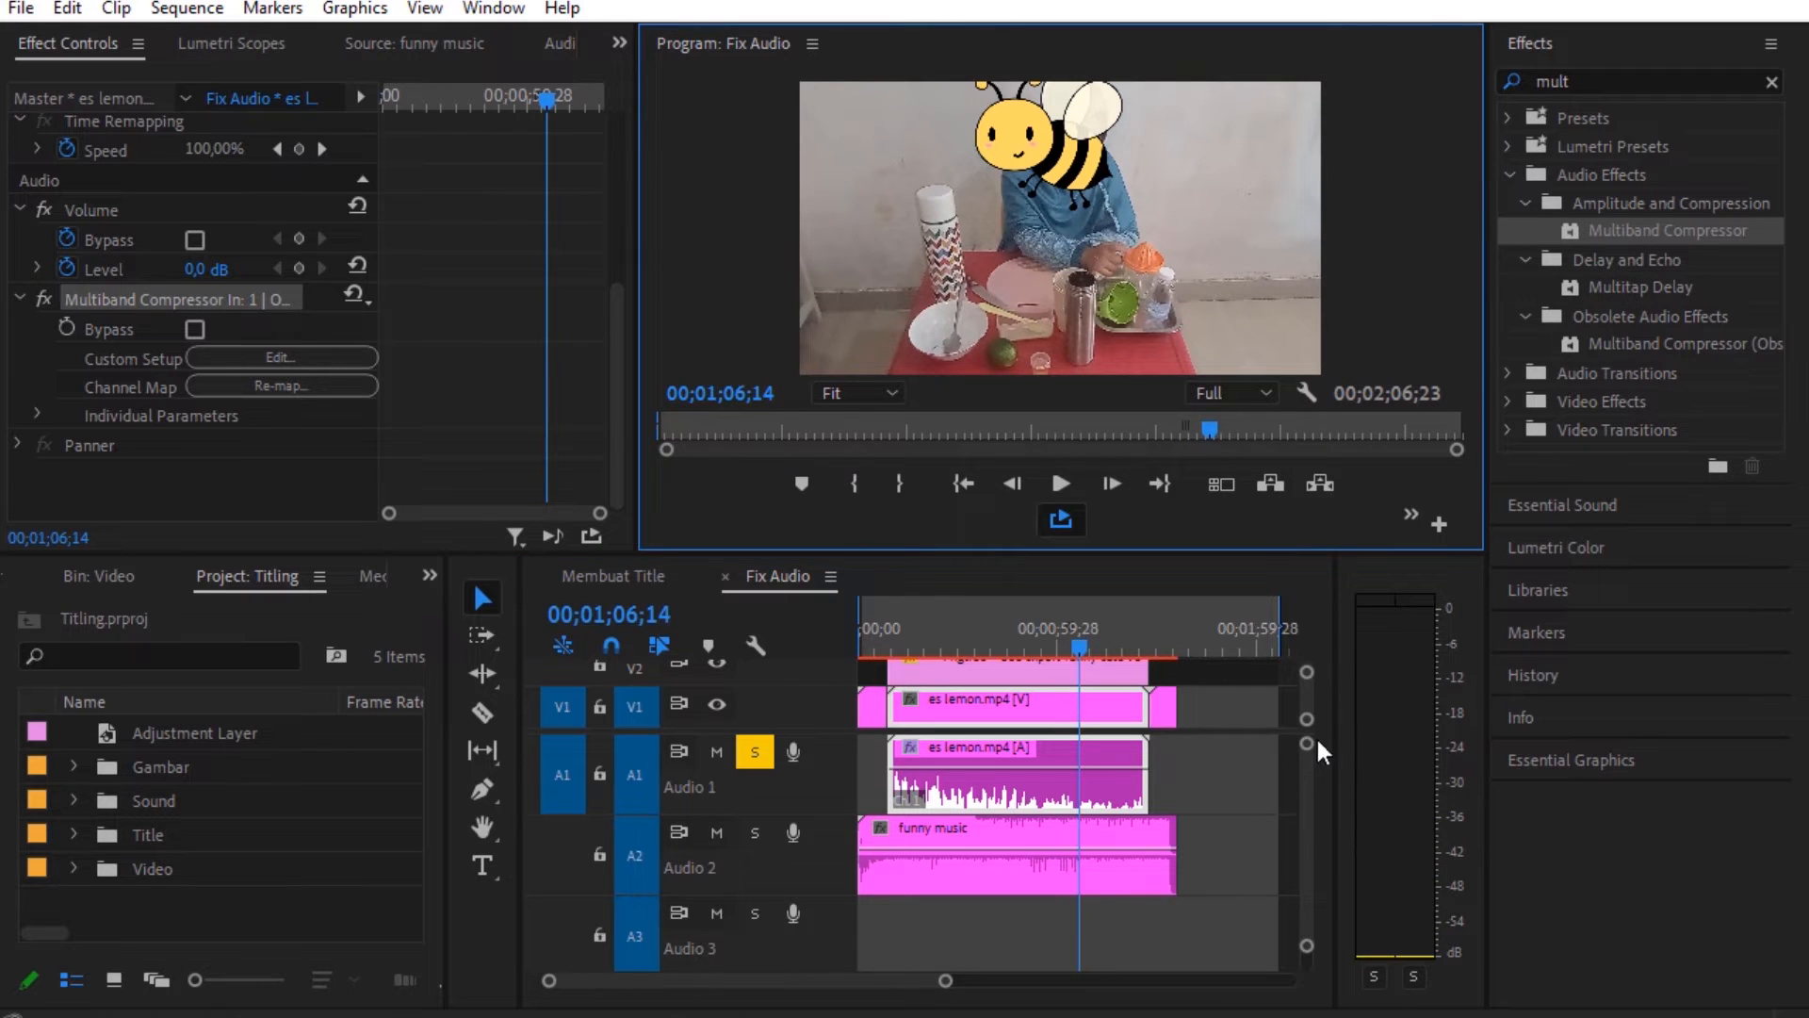
Add three Pen tool volume keyframes to the es lemon audio, from mid-clip to its end, and raise the last two to about 2.1 dB
{"action": "left_click_drag", "start_coordinate": [1307, 744], "coordinate": [1306, 766]}
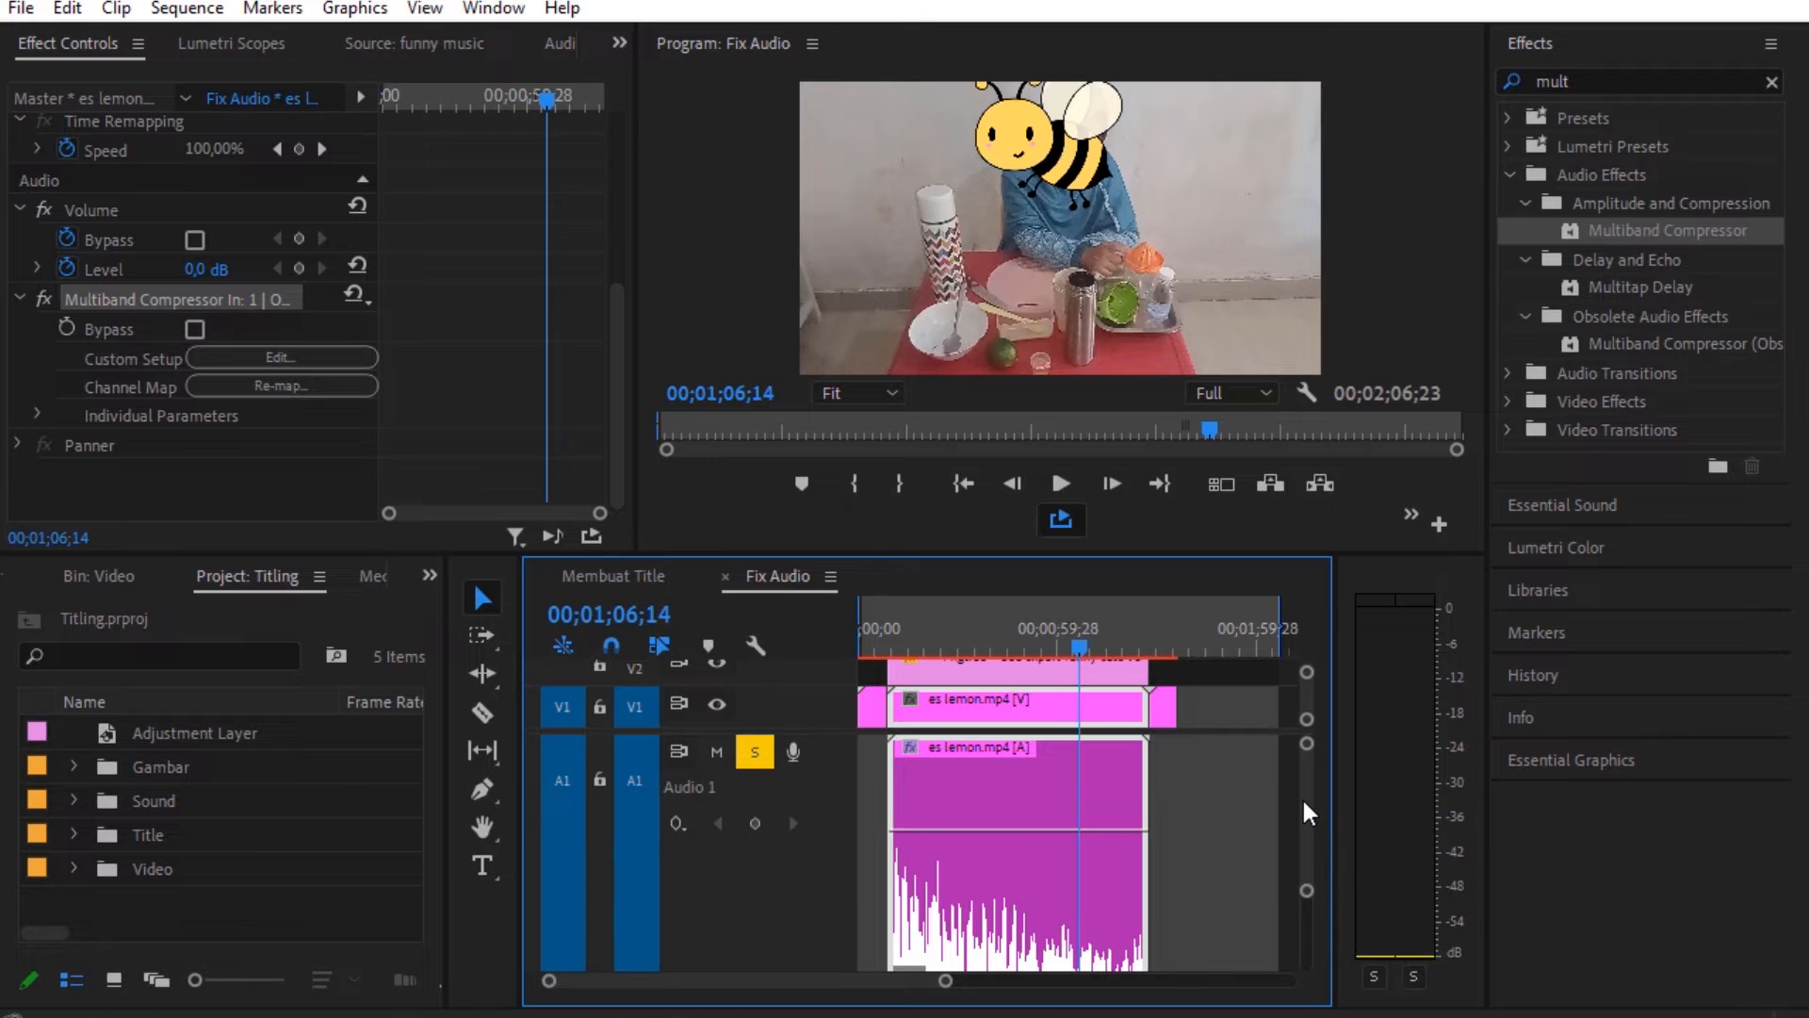
{"action": "scroll", "coordinate": [1309, 815], "scroll_direction": "down", "scroll_amount": 2}
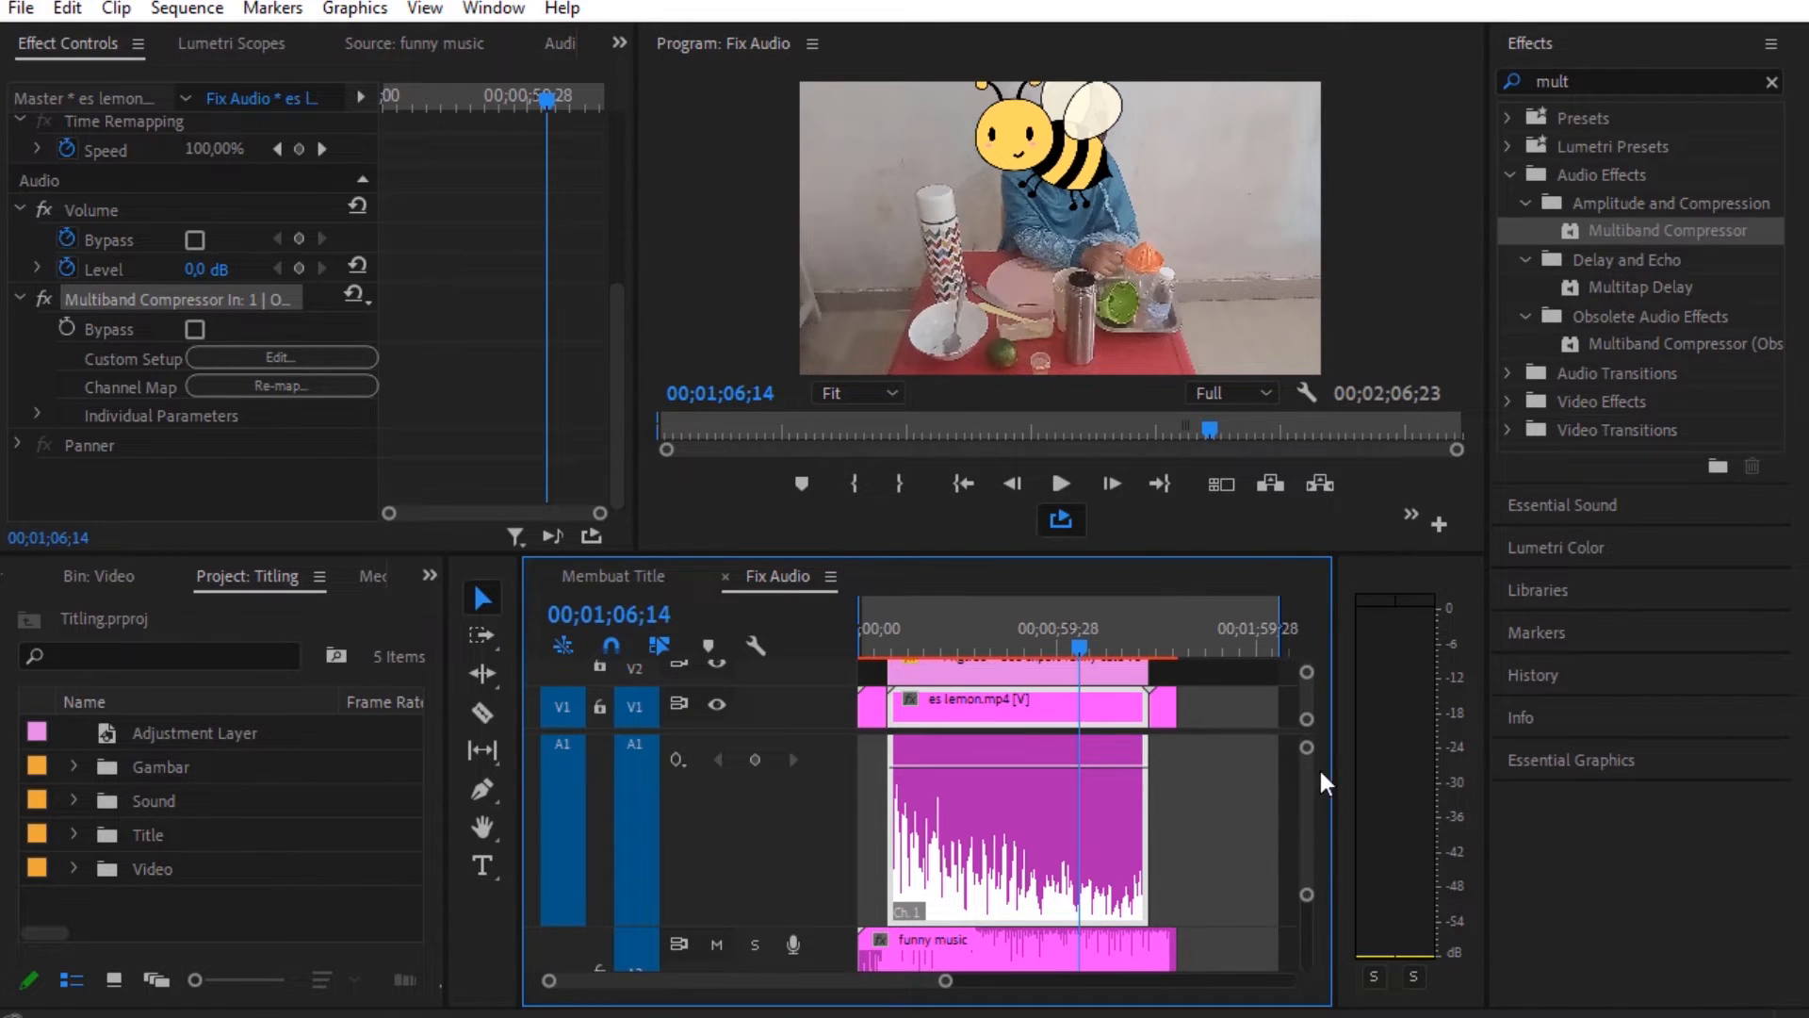
{"action": "scroll", "coordinate": [1305, 756], "scroll_direction": "up", "scroll_amount": 2}
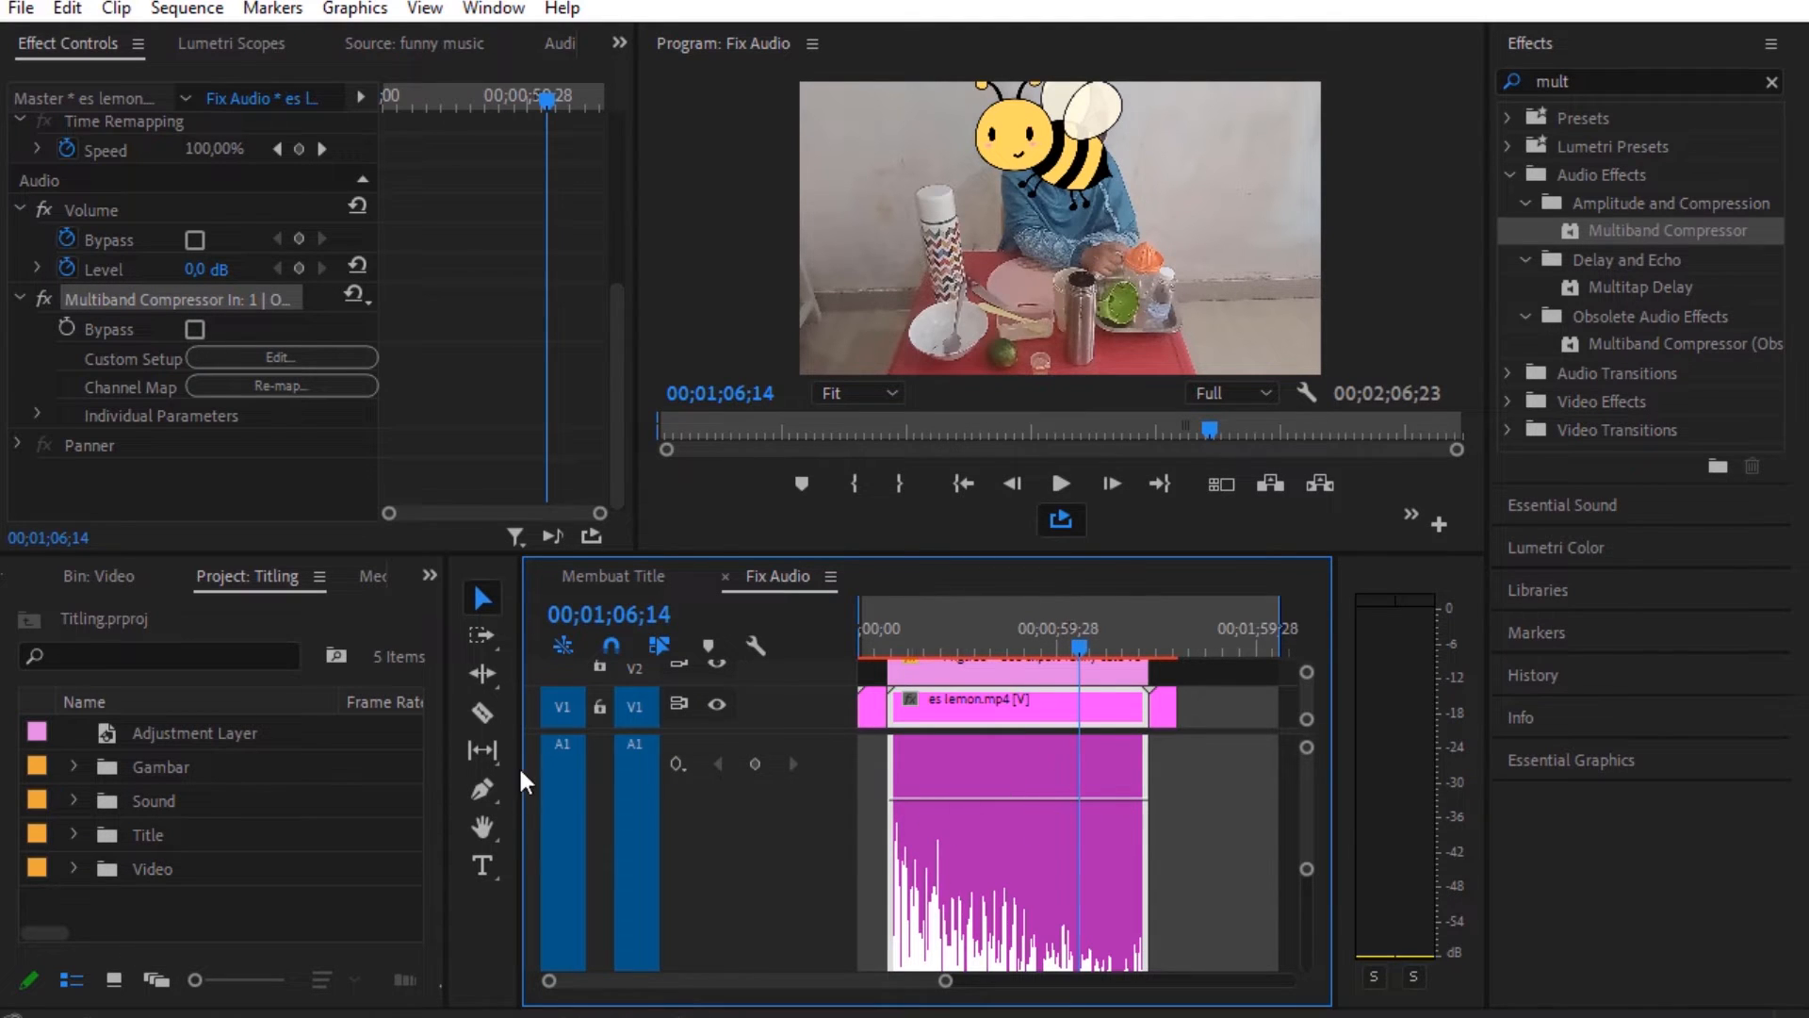
{"action": "left_click", "coordinate": [482, 789]}
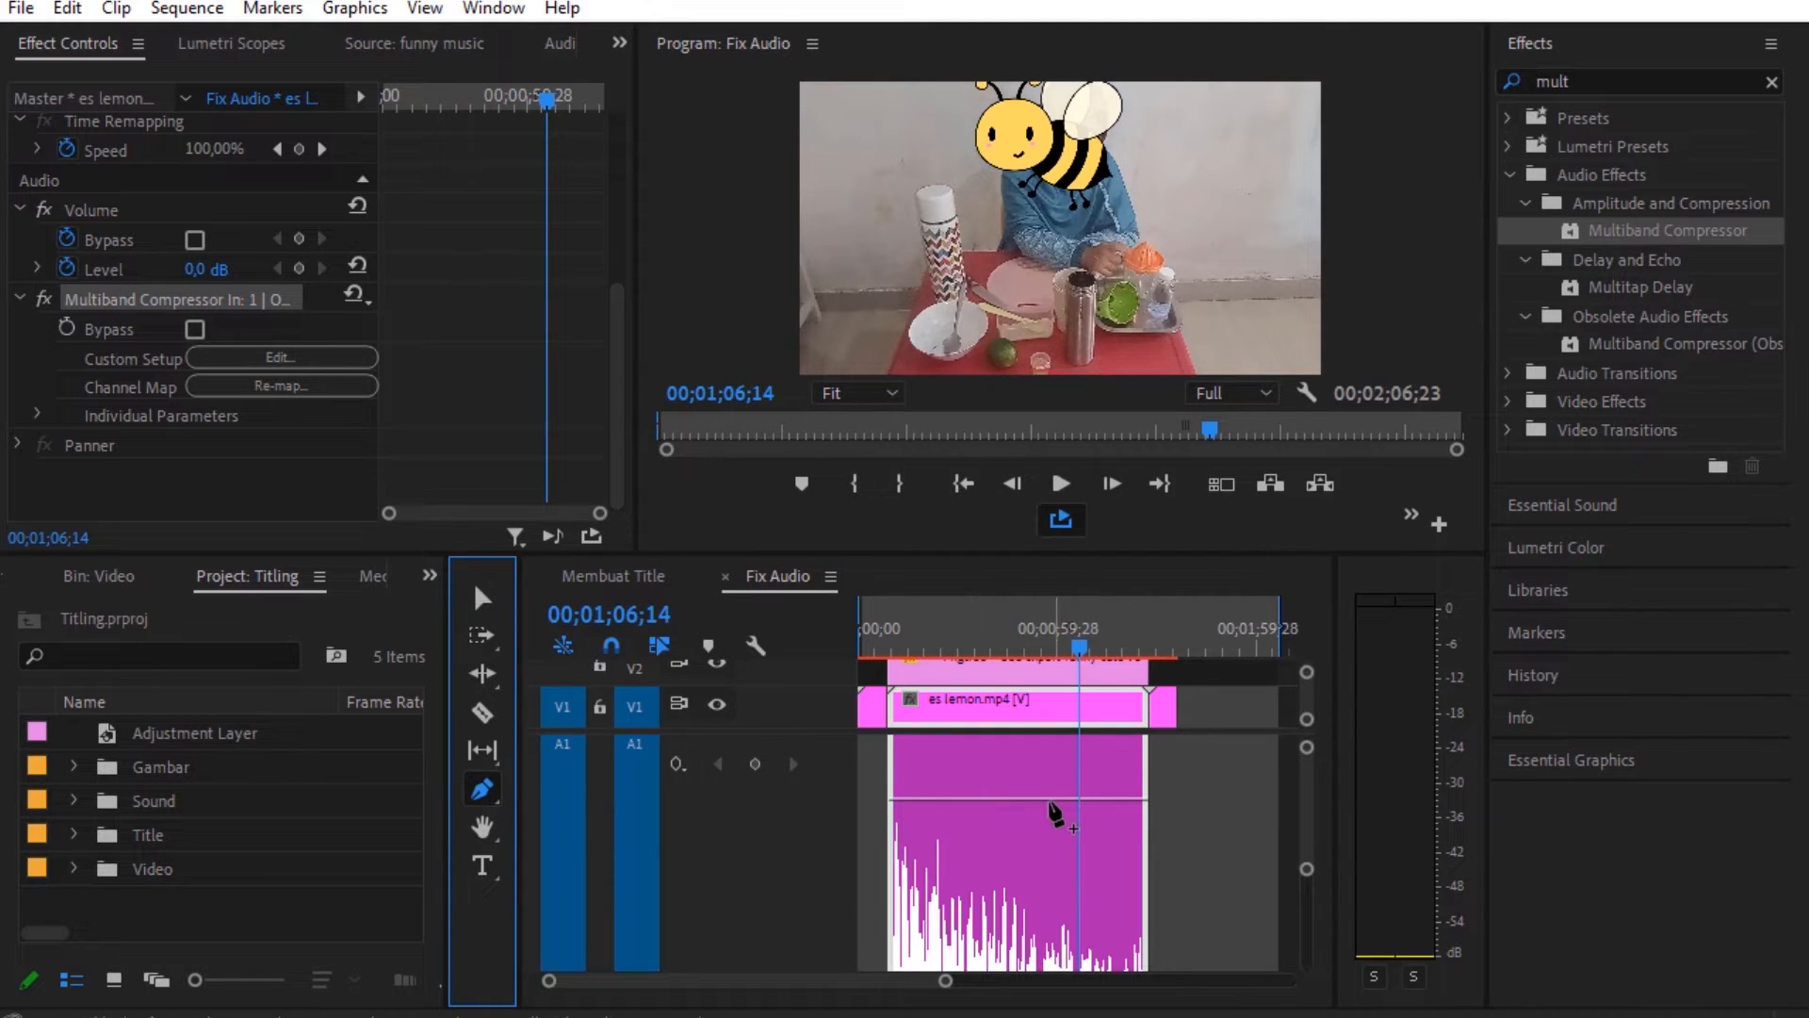
{"action": "left_click", "coordinate": [1027, 799]}
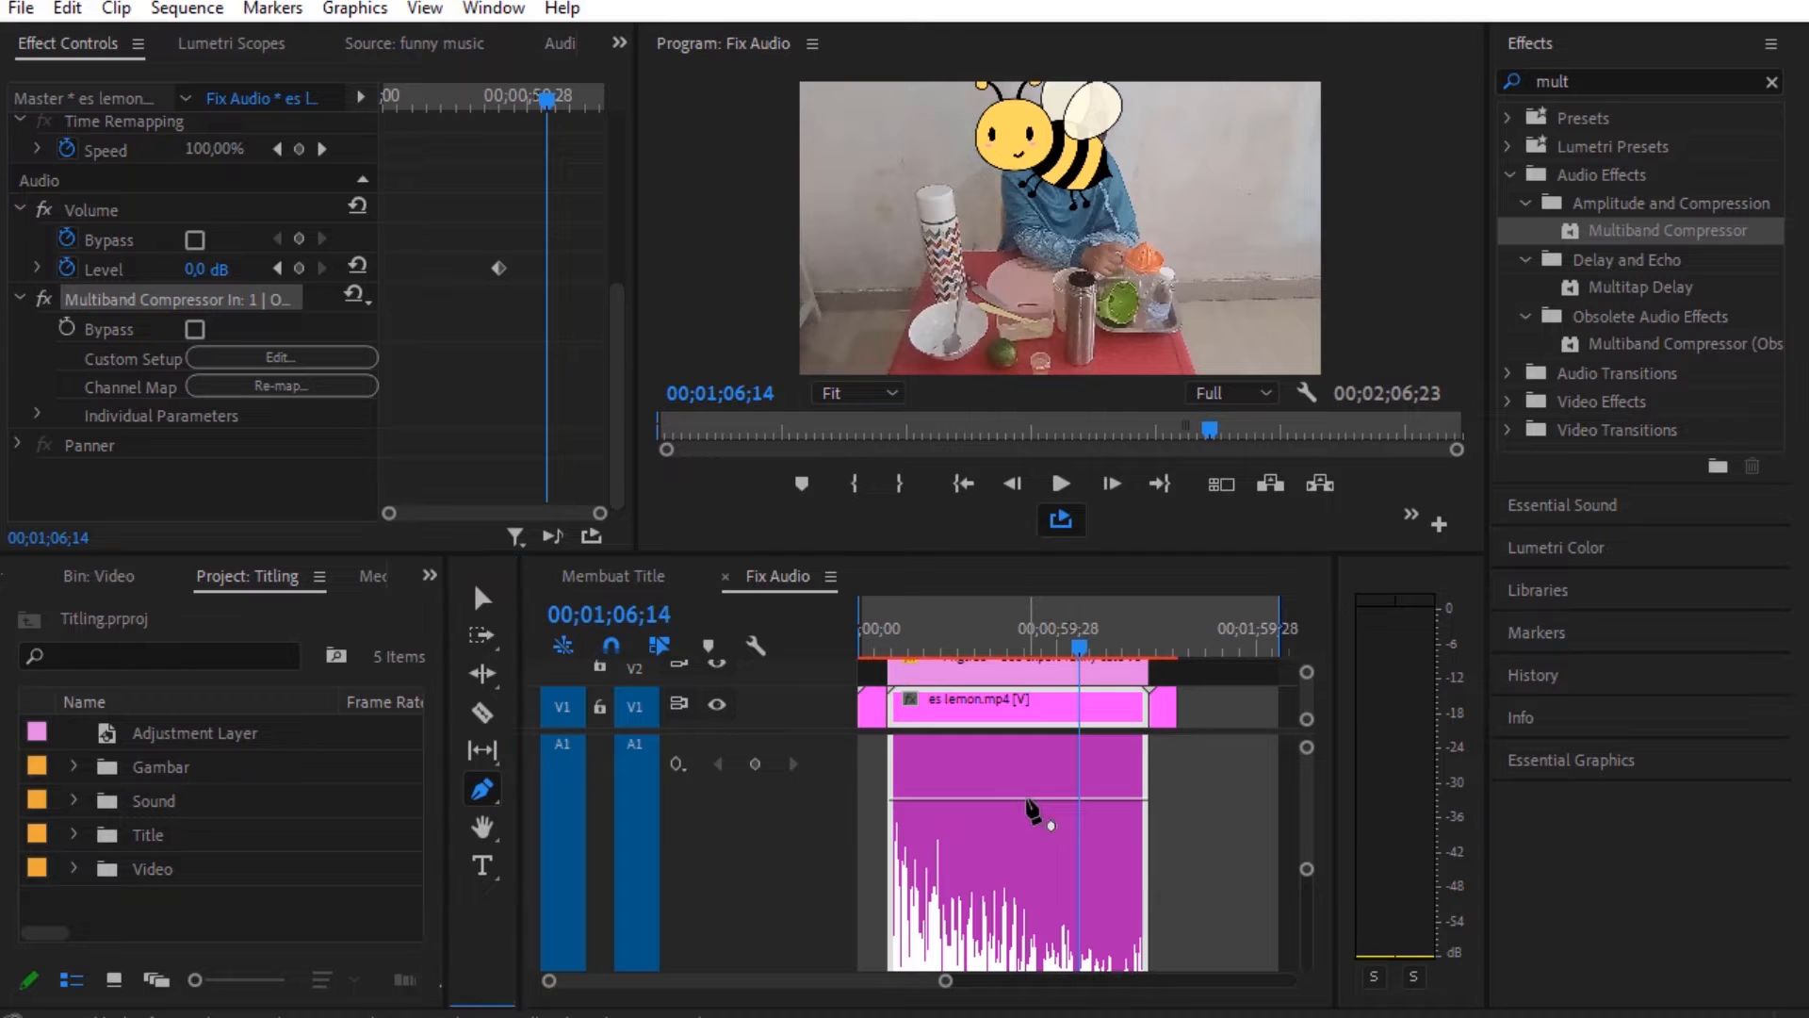
{"action": "left_click", "coordinate": [1143, 799]}
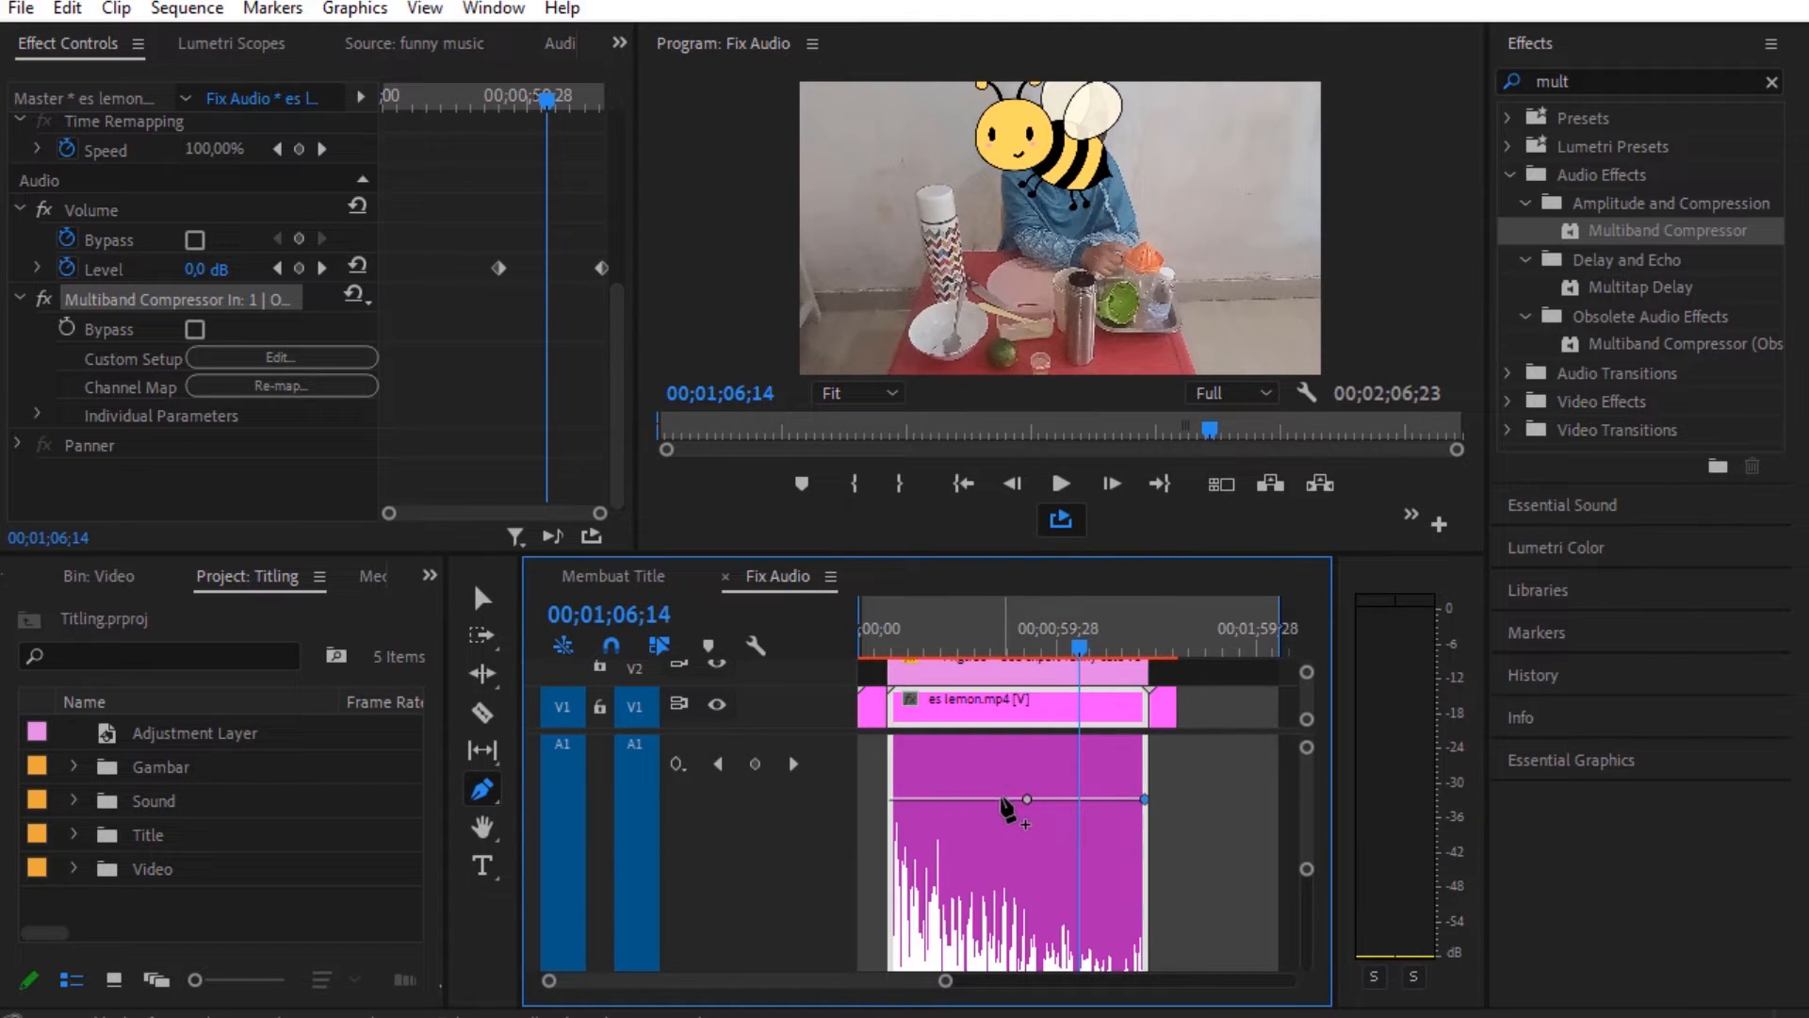
{"action": "left_click", "coordinate": [1000, 799]}
{"action": "left_click_drag", "start_coordinate": [1027, 799], "coordinate": [1027, 777]}
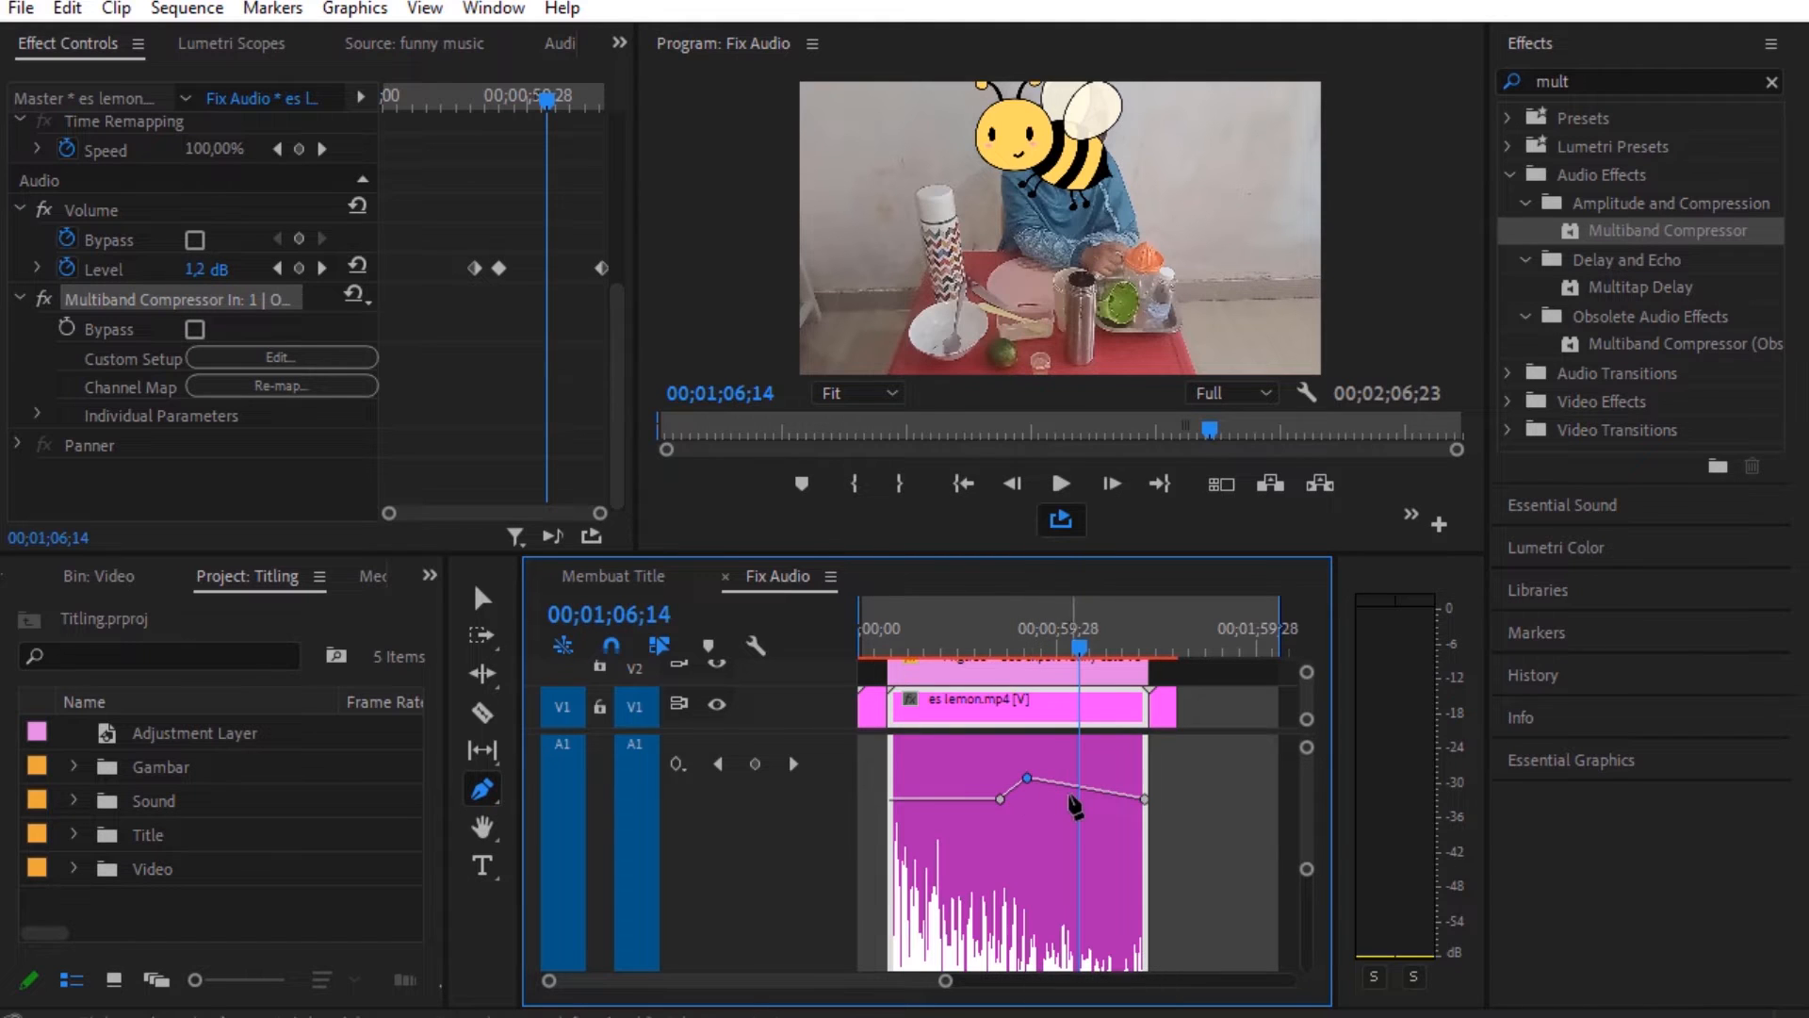
{"action": "left_click_drag", "start_coordinate": [1143, 799], "coordinate": [1148, 776]}
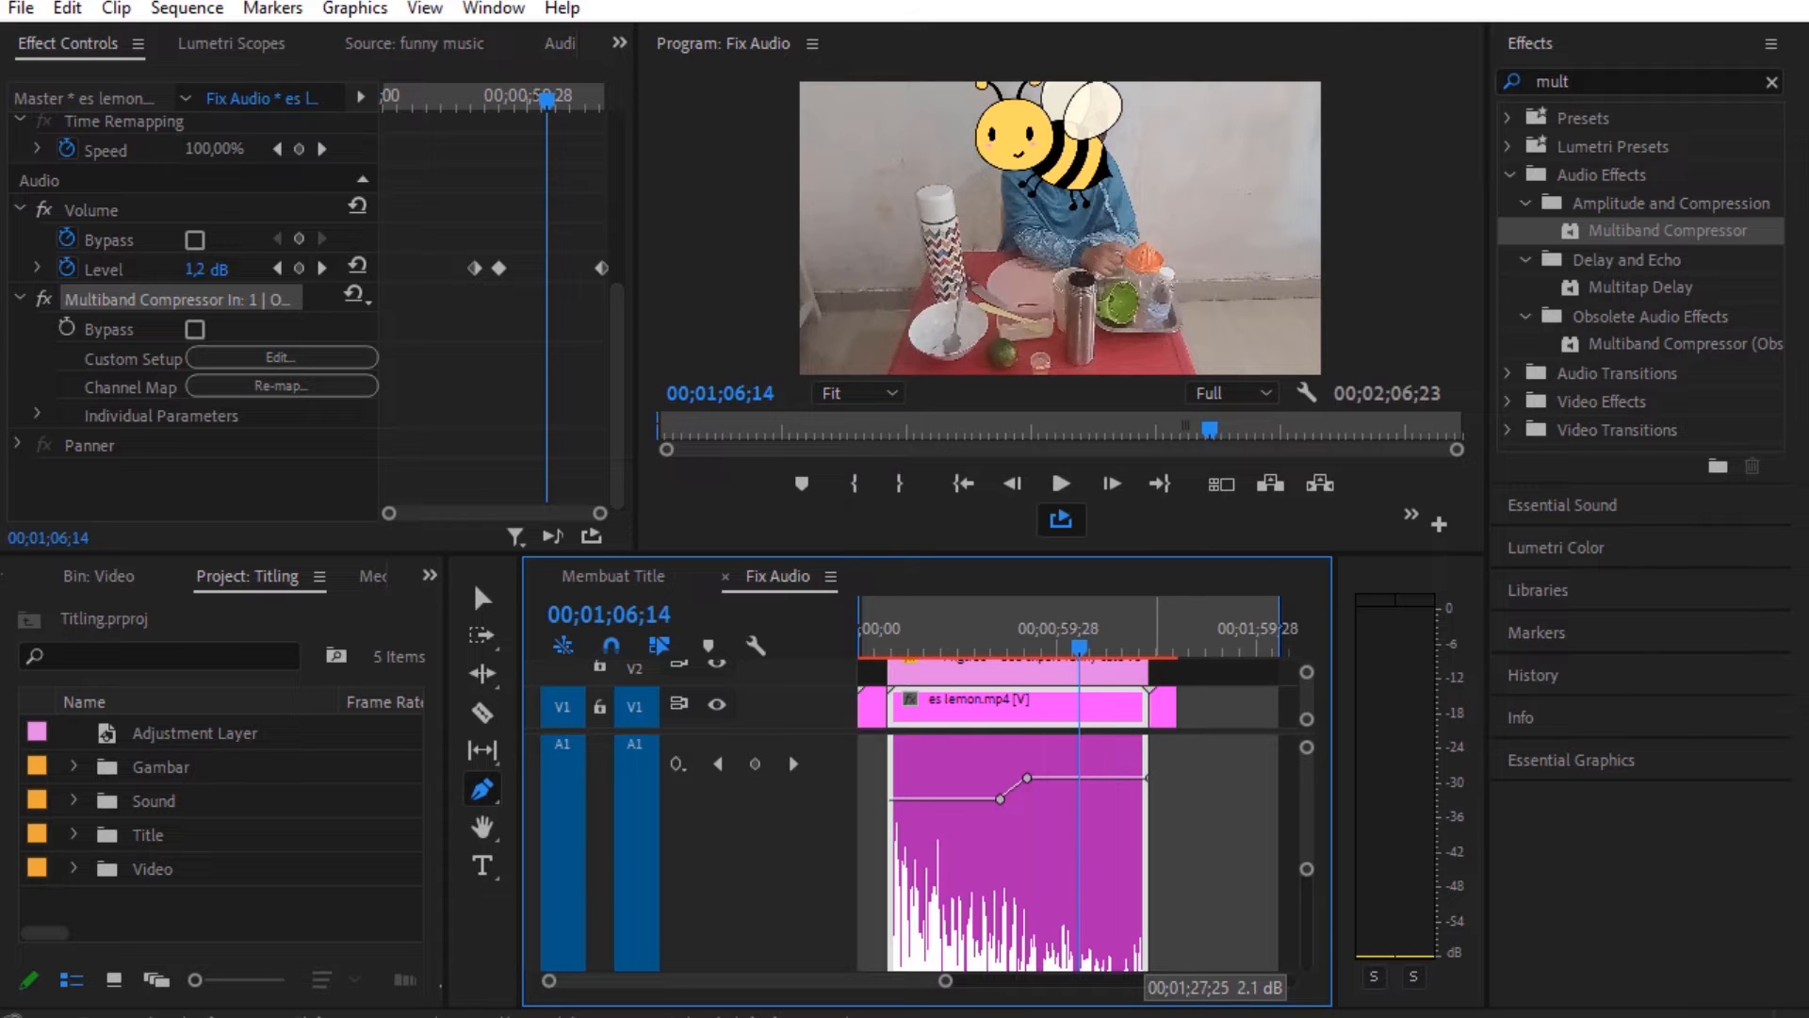
Play the es lemon clip from before the volume keyframes to check the louder ending, and reduce the audio track height
{"action": "left_click_drag", "start_coordinate": [1082, 627], "coordinate": [975, 627]}
{"action": "key", "text": "space"}
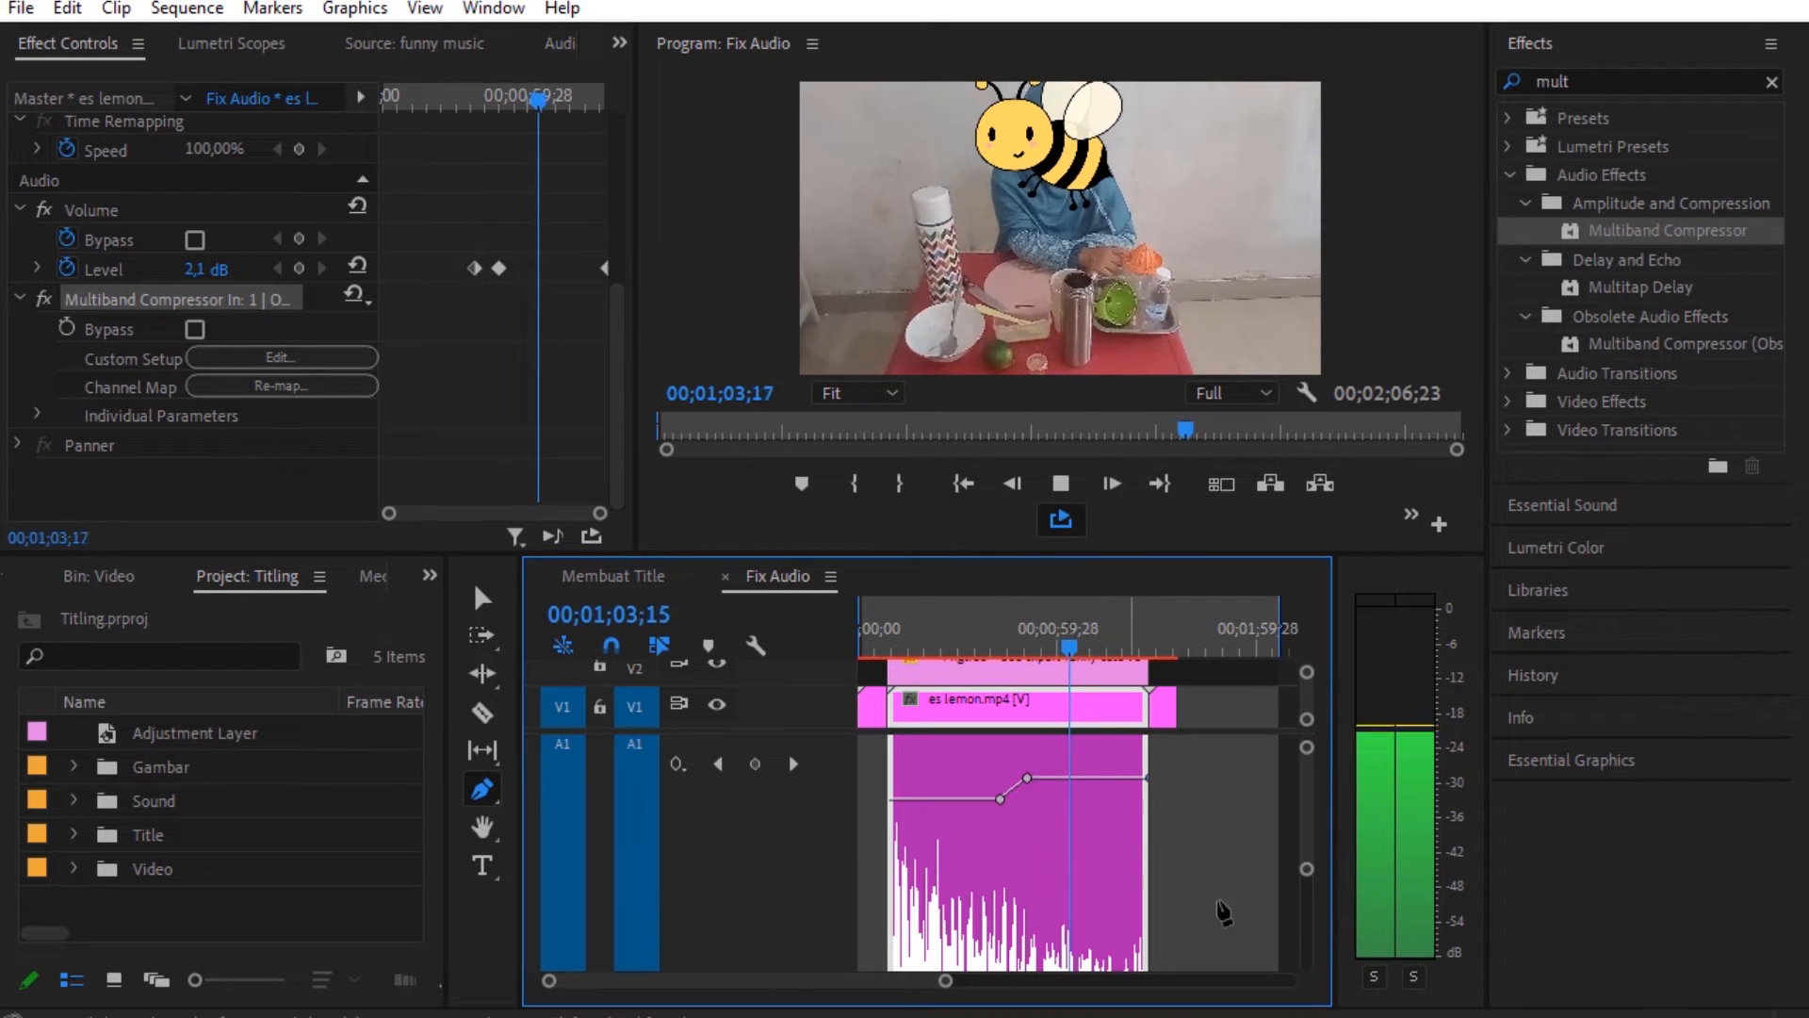
{"action": "key", "text": "shift+4"}
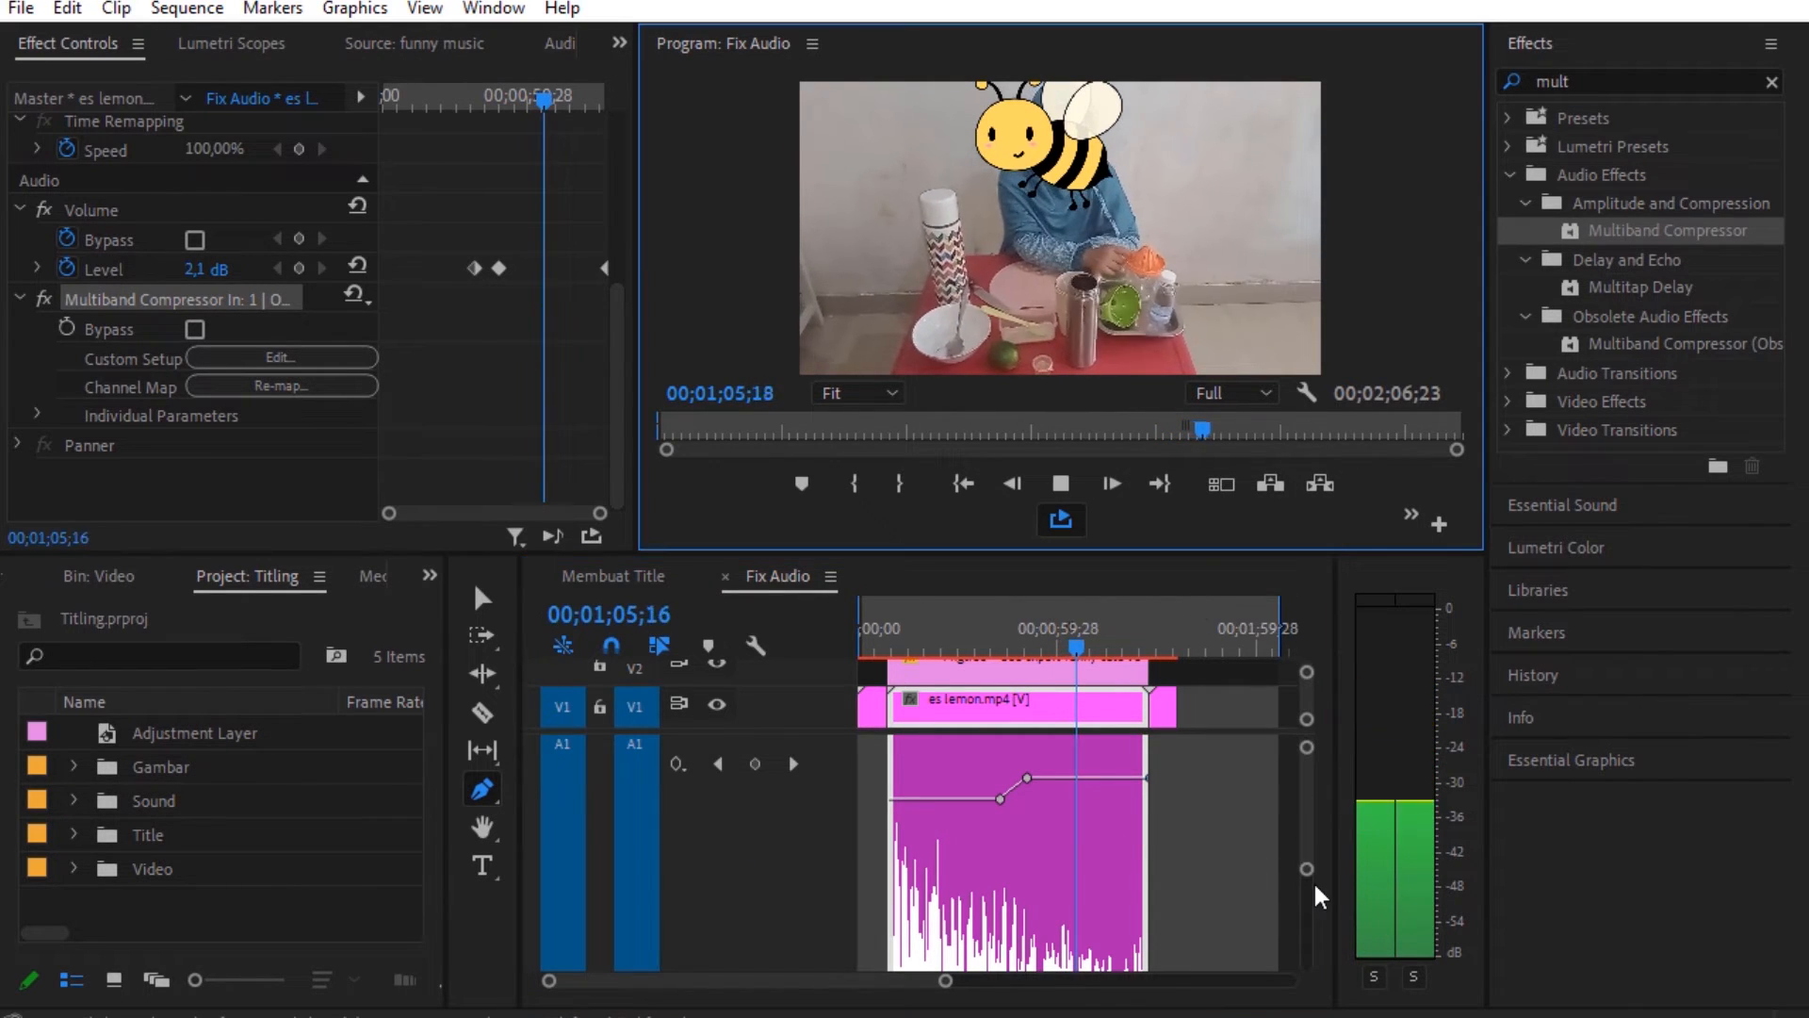
{"action": "left_click_drag", "start_coordinate": [1308, 868], "coordinate": [1308, 933]}
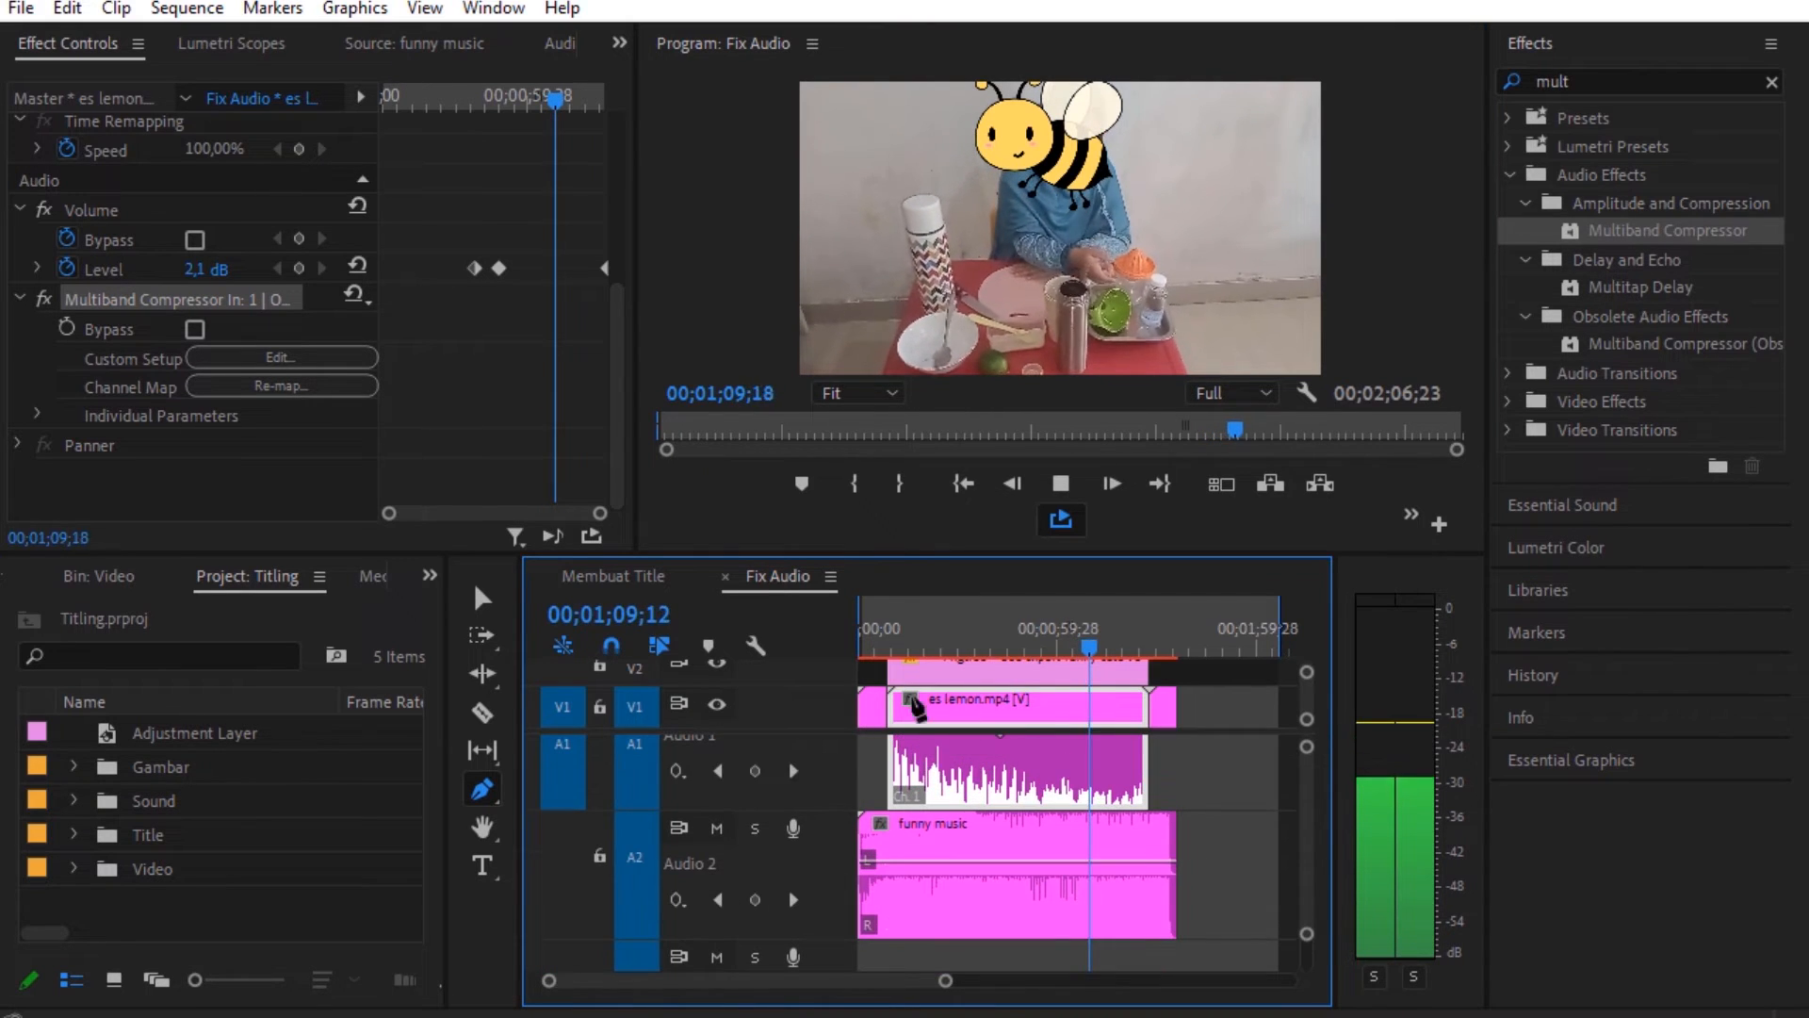
Stop playback and readjust the audio track heights, keeping the es lemon waveform on Audio 1 expanded
{"action": "left_click", "coordinate": [1061, 484]}
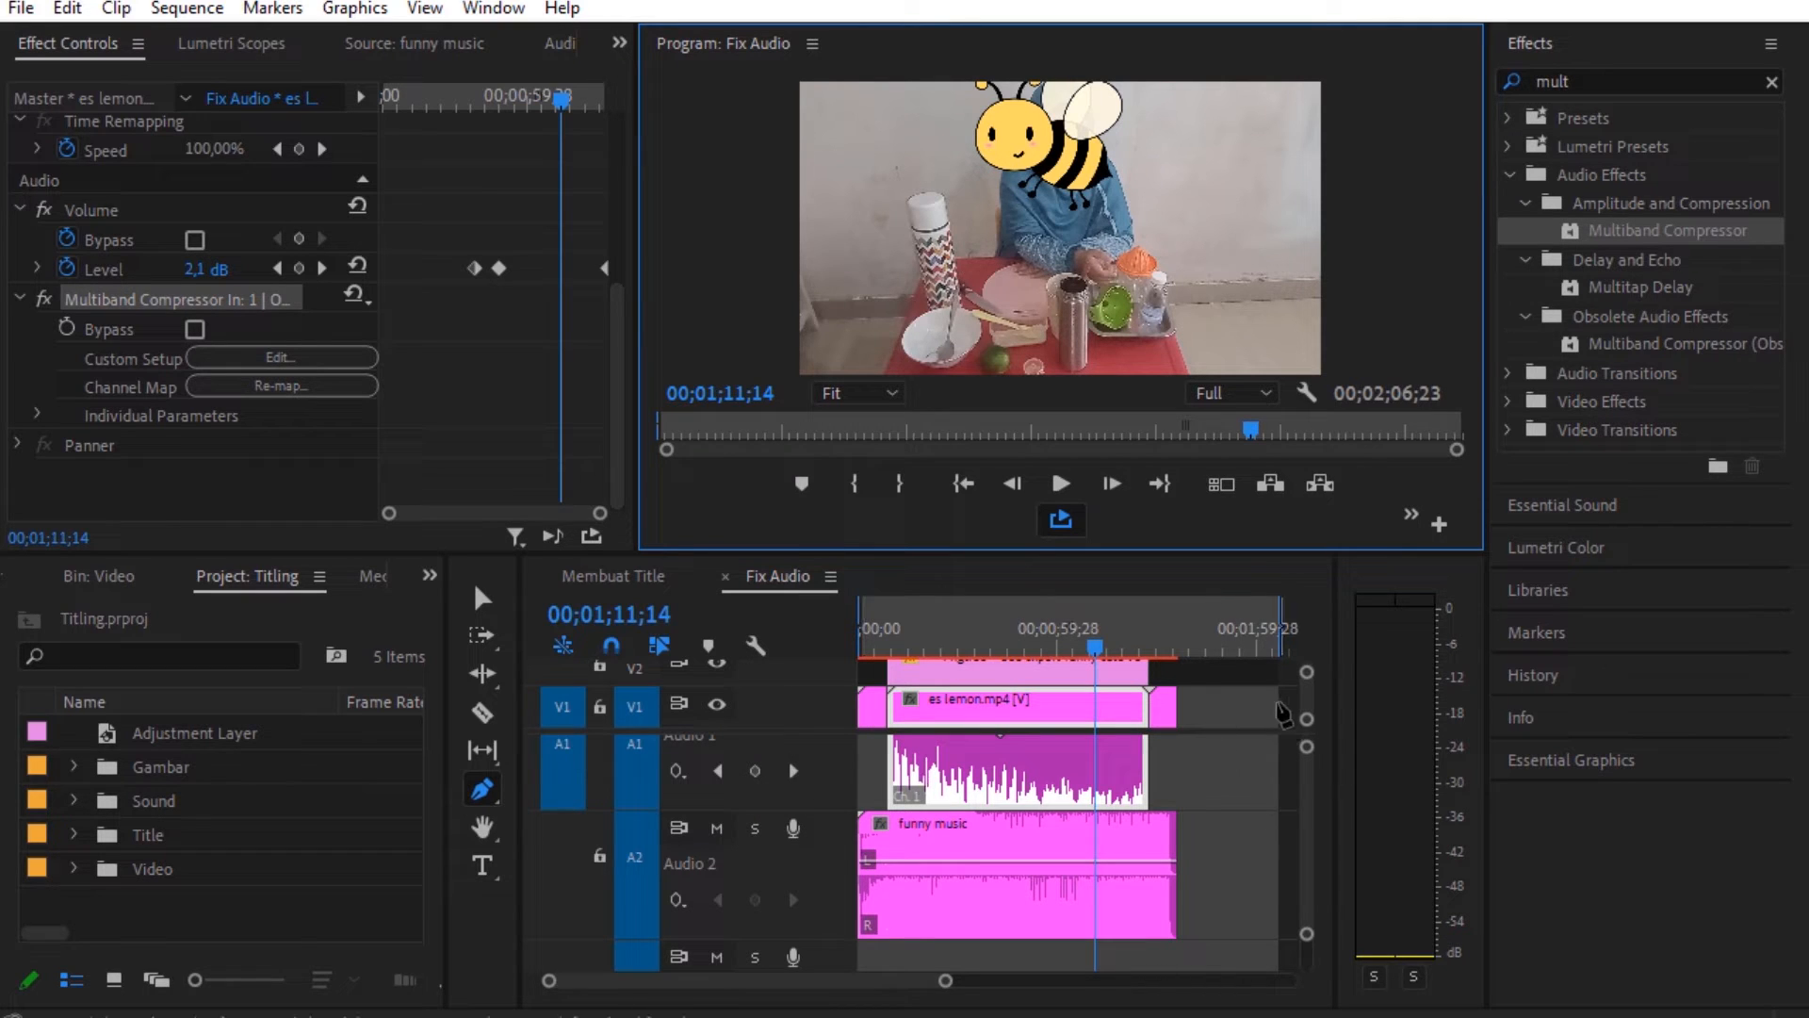
{"action": "mouse_move", "coordinate": [1308, 758]}
{"action": "left_mouse_down"}
{"action": "mouse_move", "coordinate": [1309, 782]}
{"action": "mouse_move", "coordinate": [1311, 741]}
{"action": "left_mouse_up"}
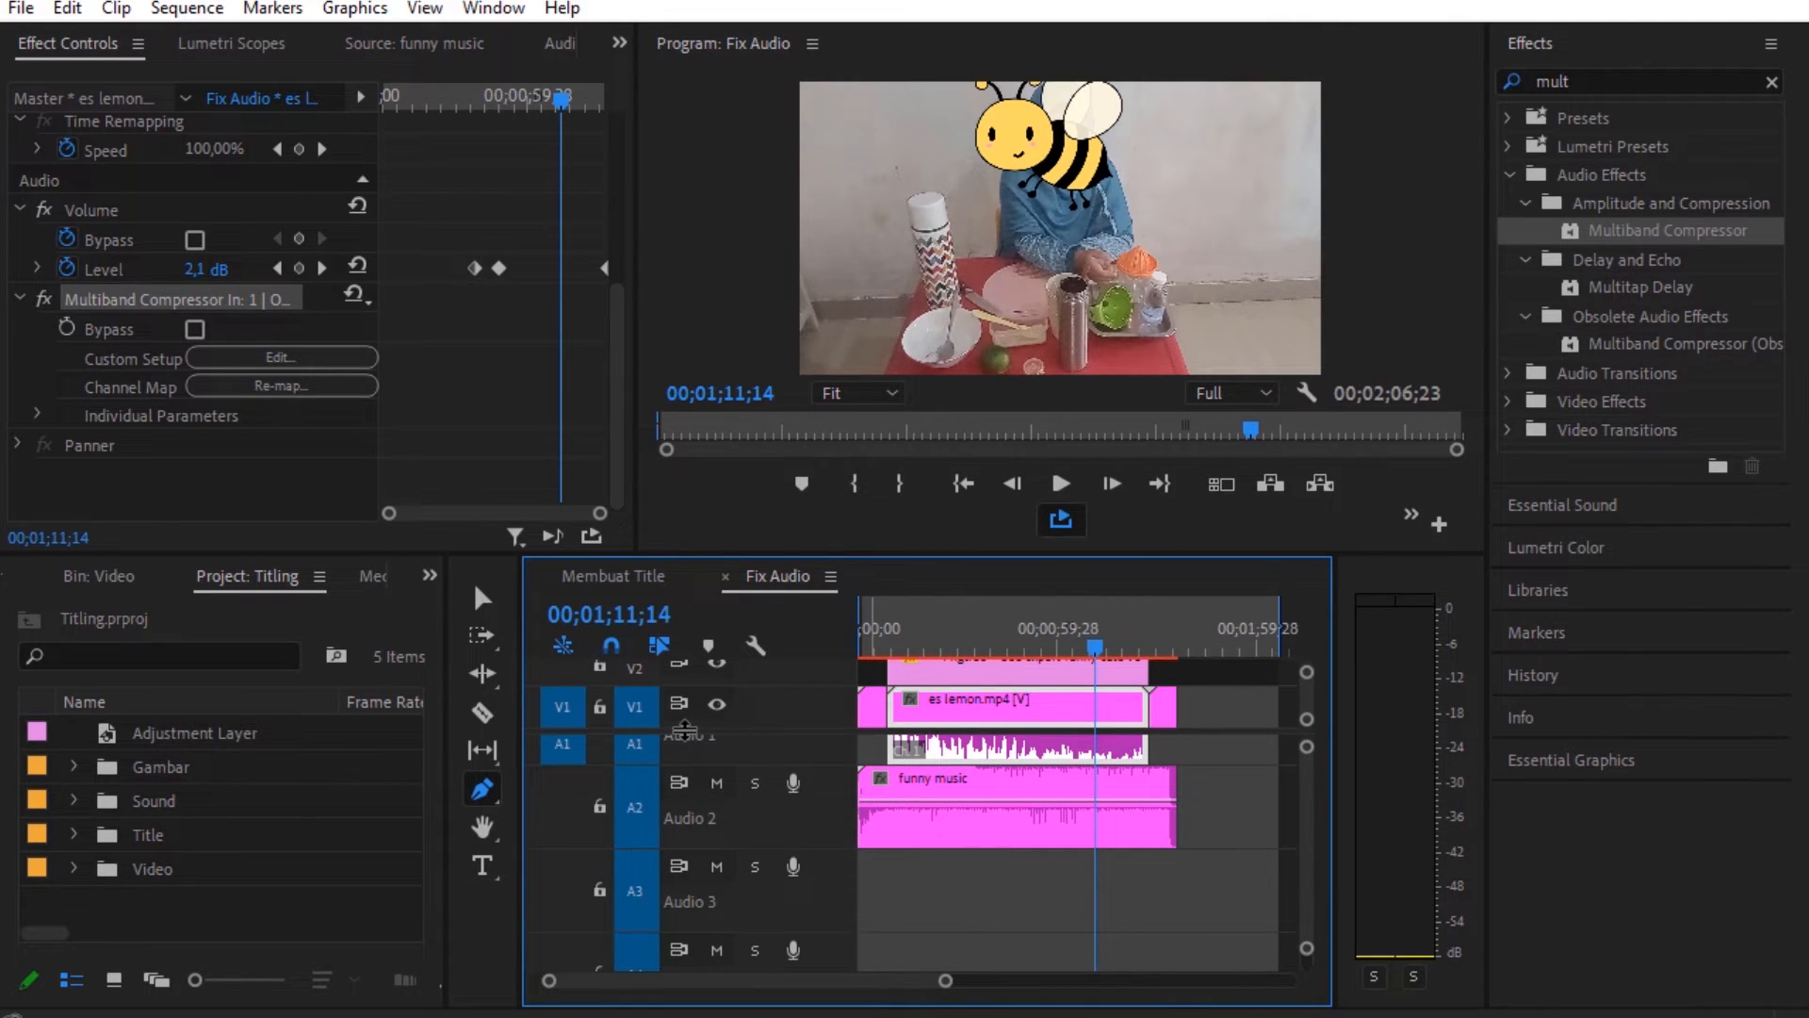
{"action": "left_click_drag", "start_coordinate": [687, 754], "coordinate": [688, 762]}
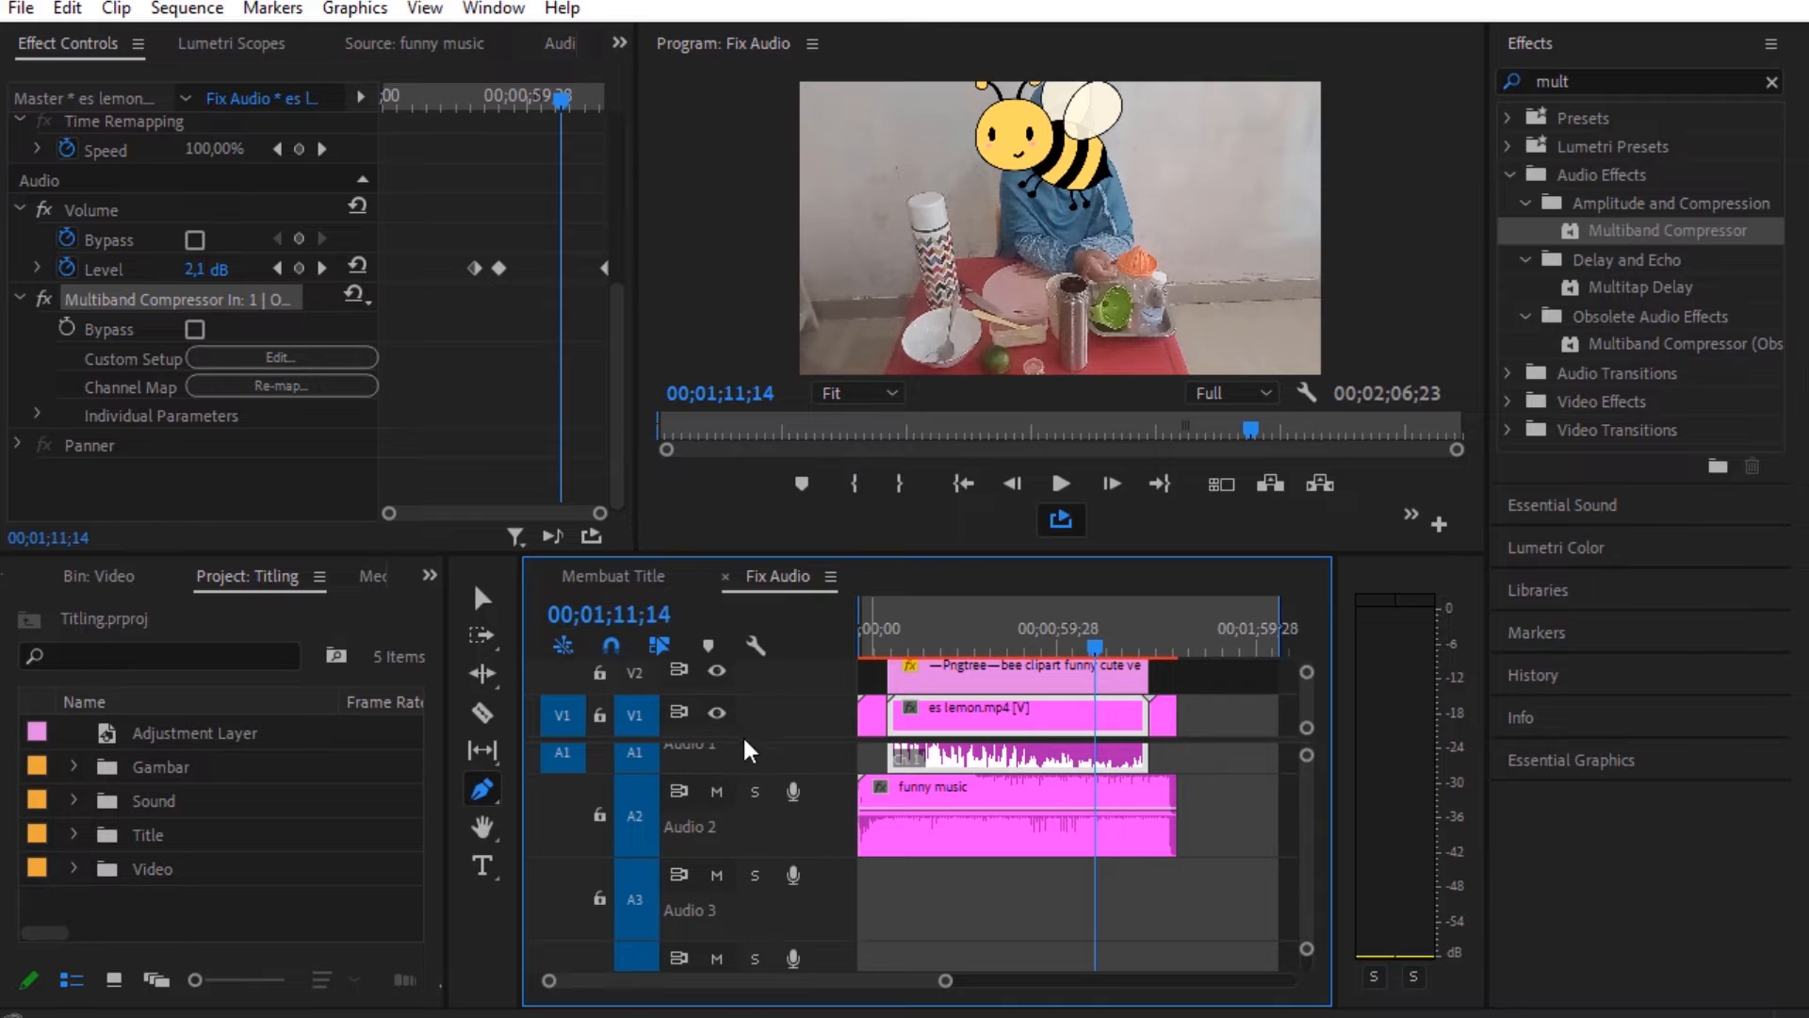
{"action": "scroll", "coordinate": [751, 735], "scroll_direction": "down", "scroll_amount": 1}
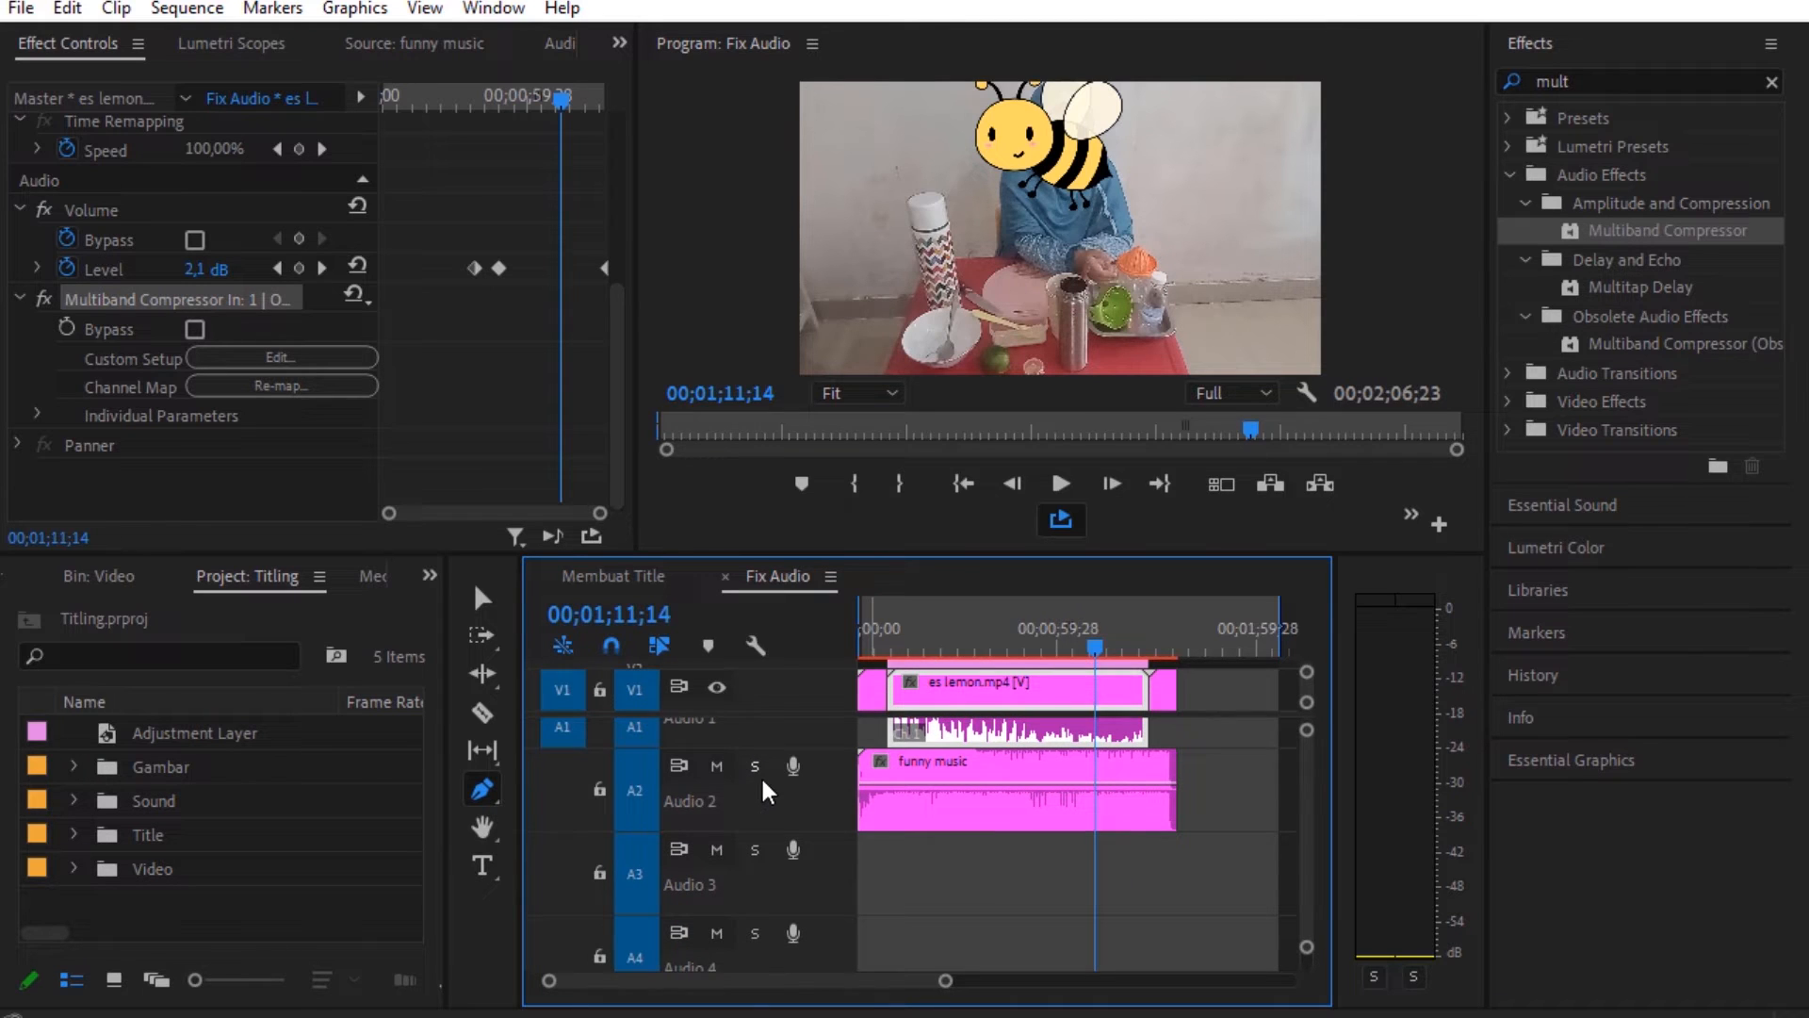
{"action": "double_click", "coordinate": [681, 742]}
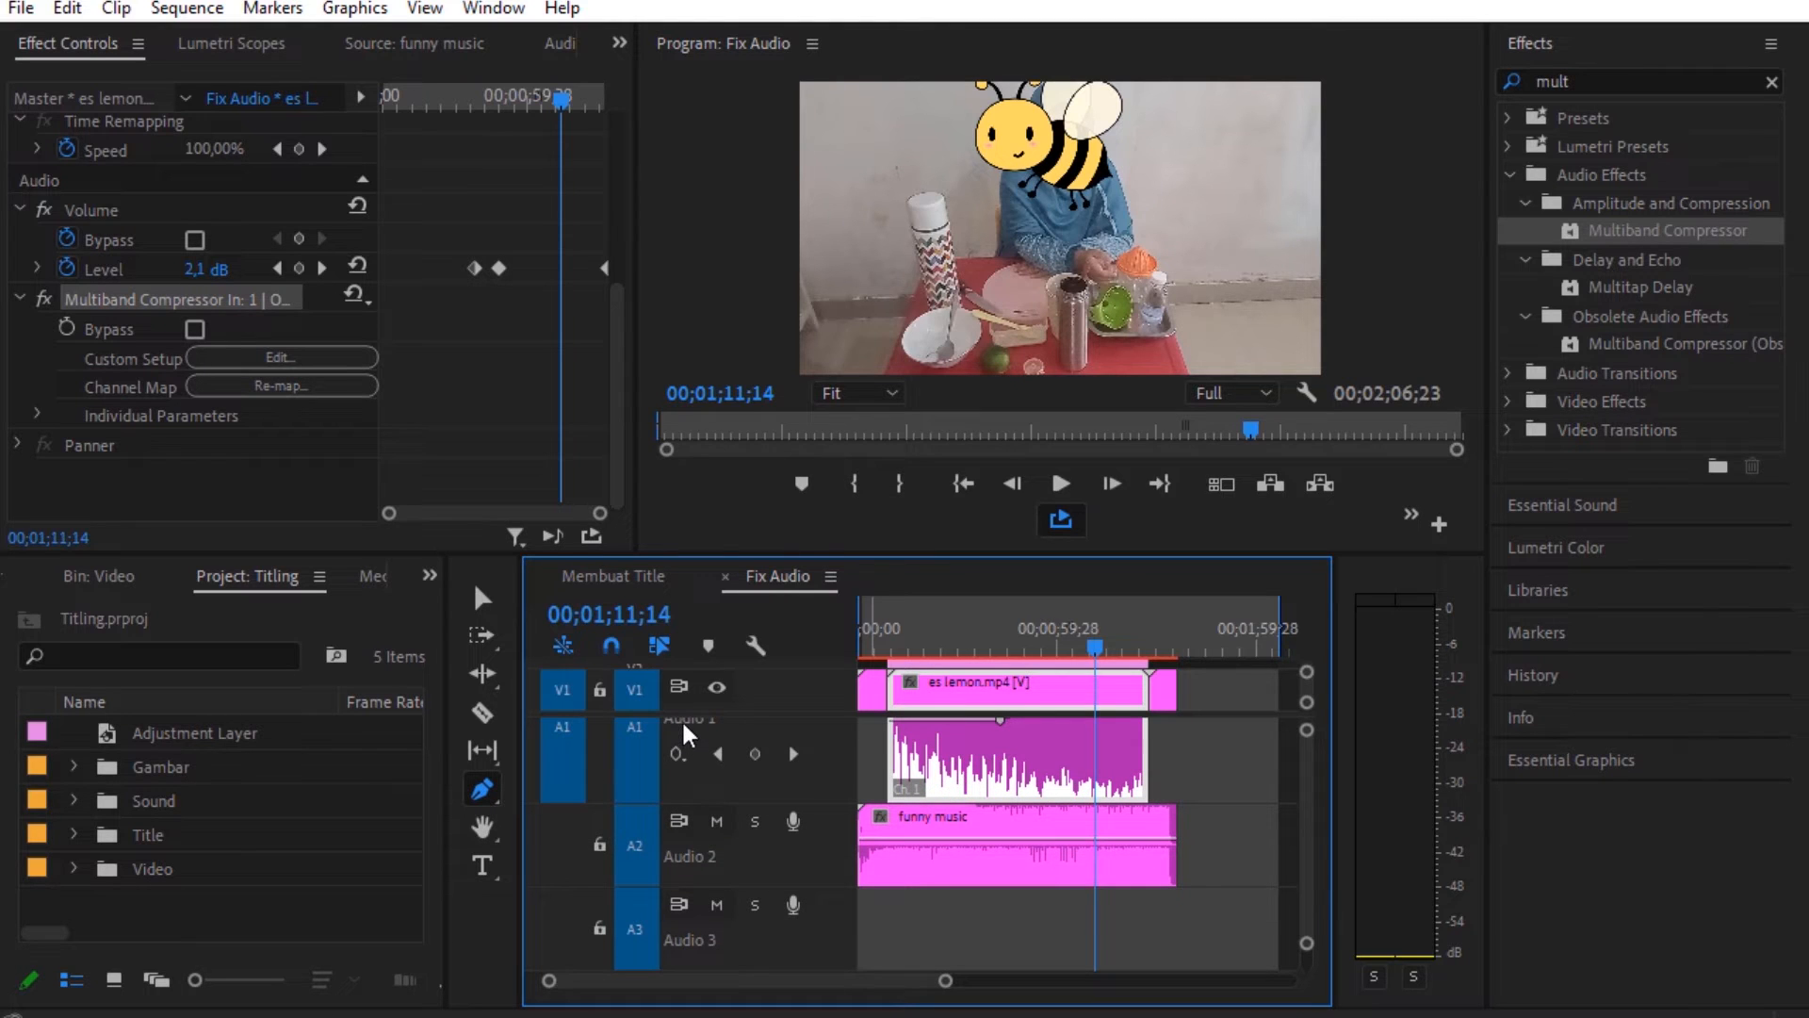
{"action": "scroll", "coordinate": [693, 753], "scroll_direction": "up", "scroll_amount": 1}
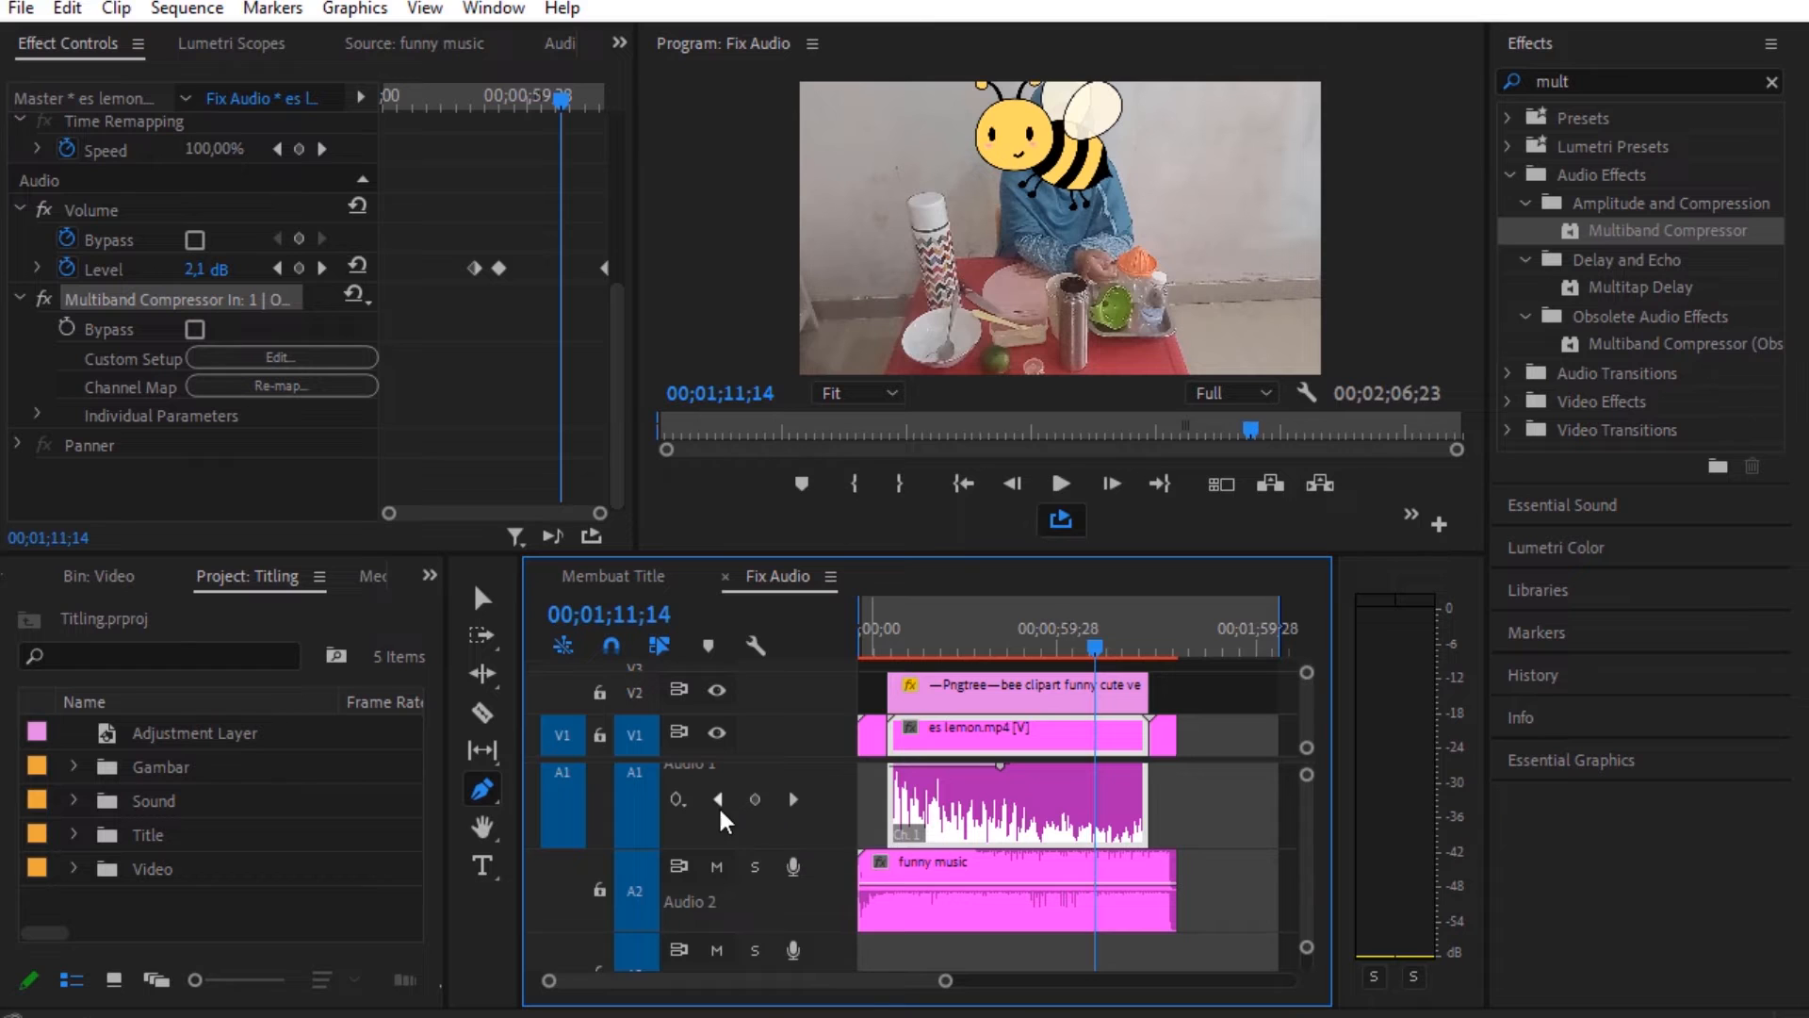
Solo the Audio 2 track and play the funny music from about 00;00;06;23, just before the es lemon clip, reducing the track heights
{"action": "left_click_drag", "start_coordinate": [1095, 646], "coordinate": [879, 711]}
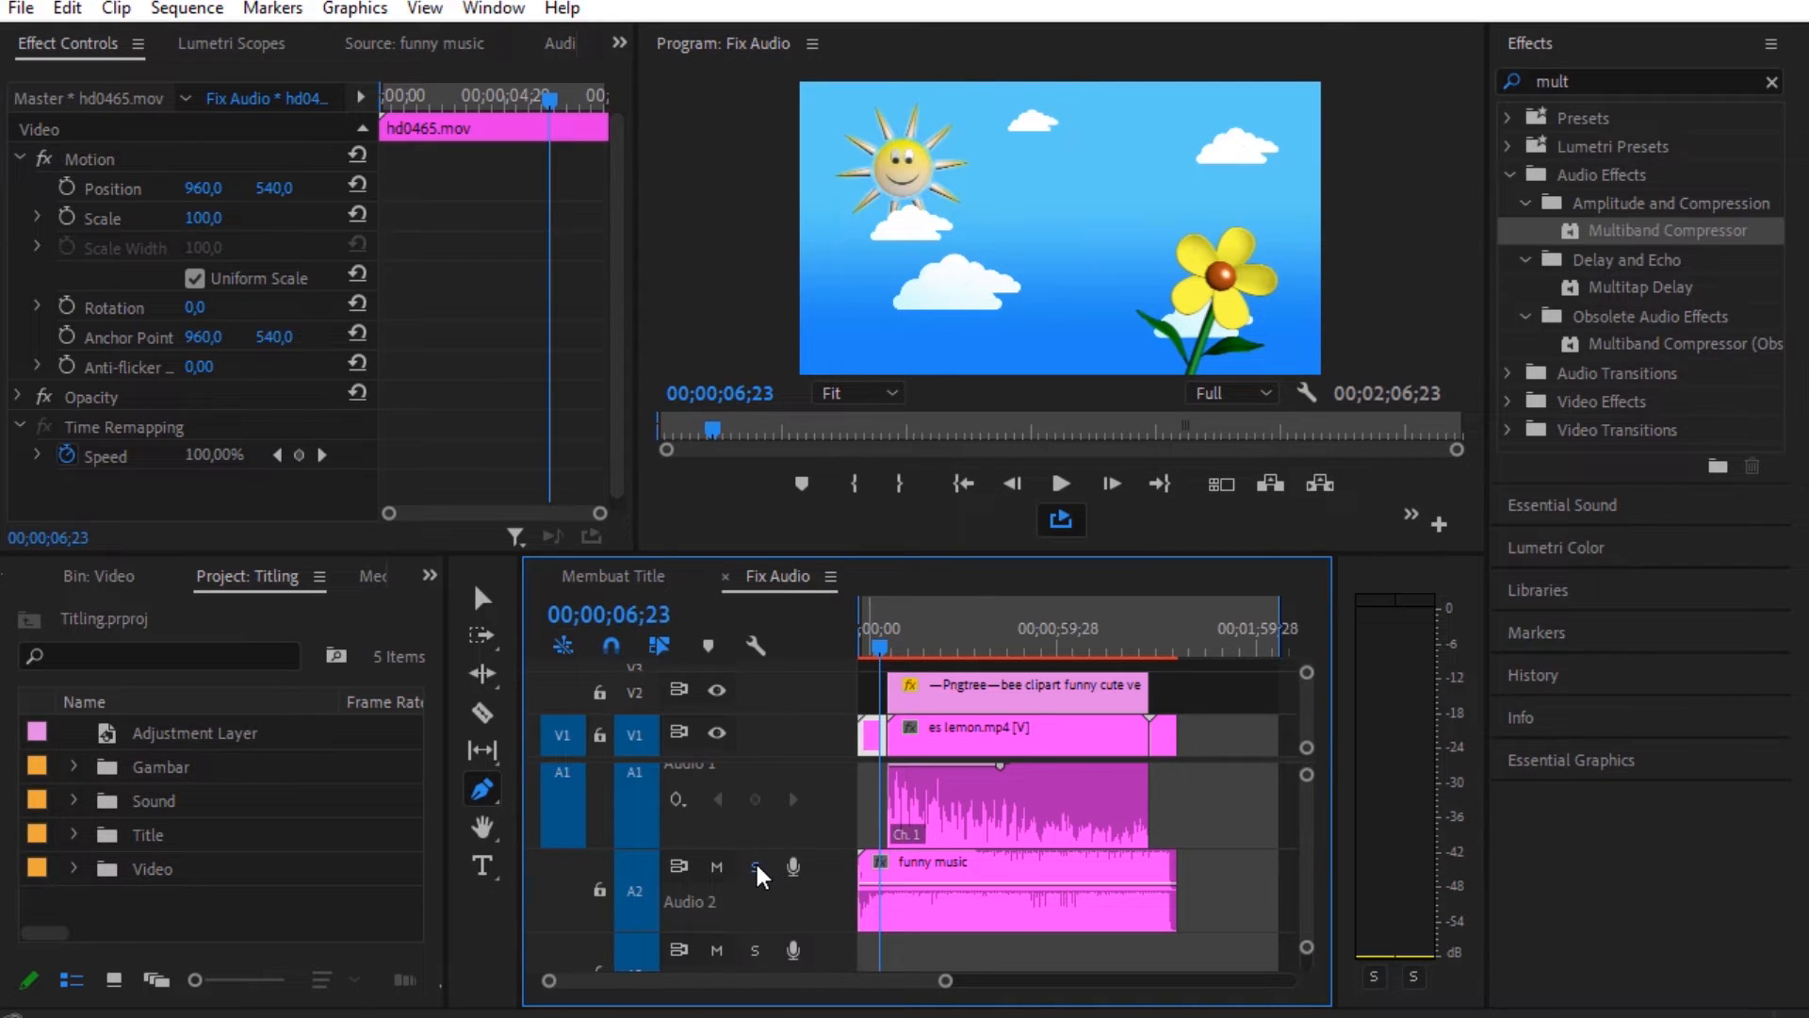
{"action": "left_click", "coordinate": [484, 598]}
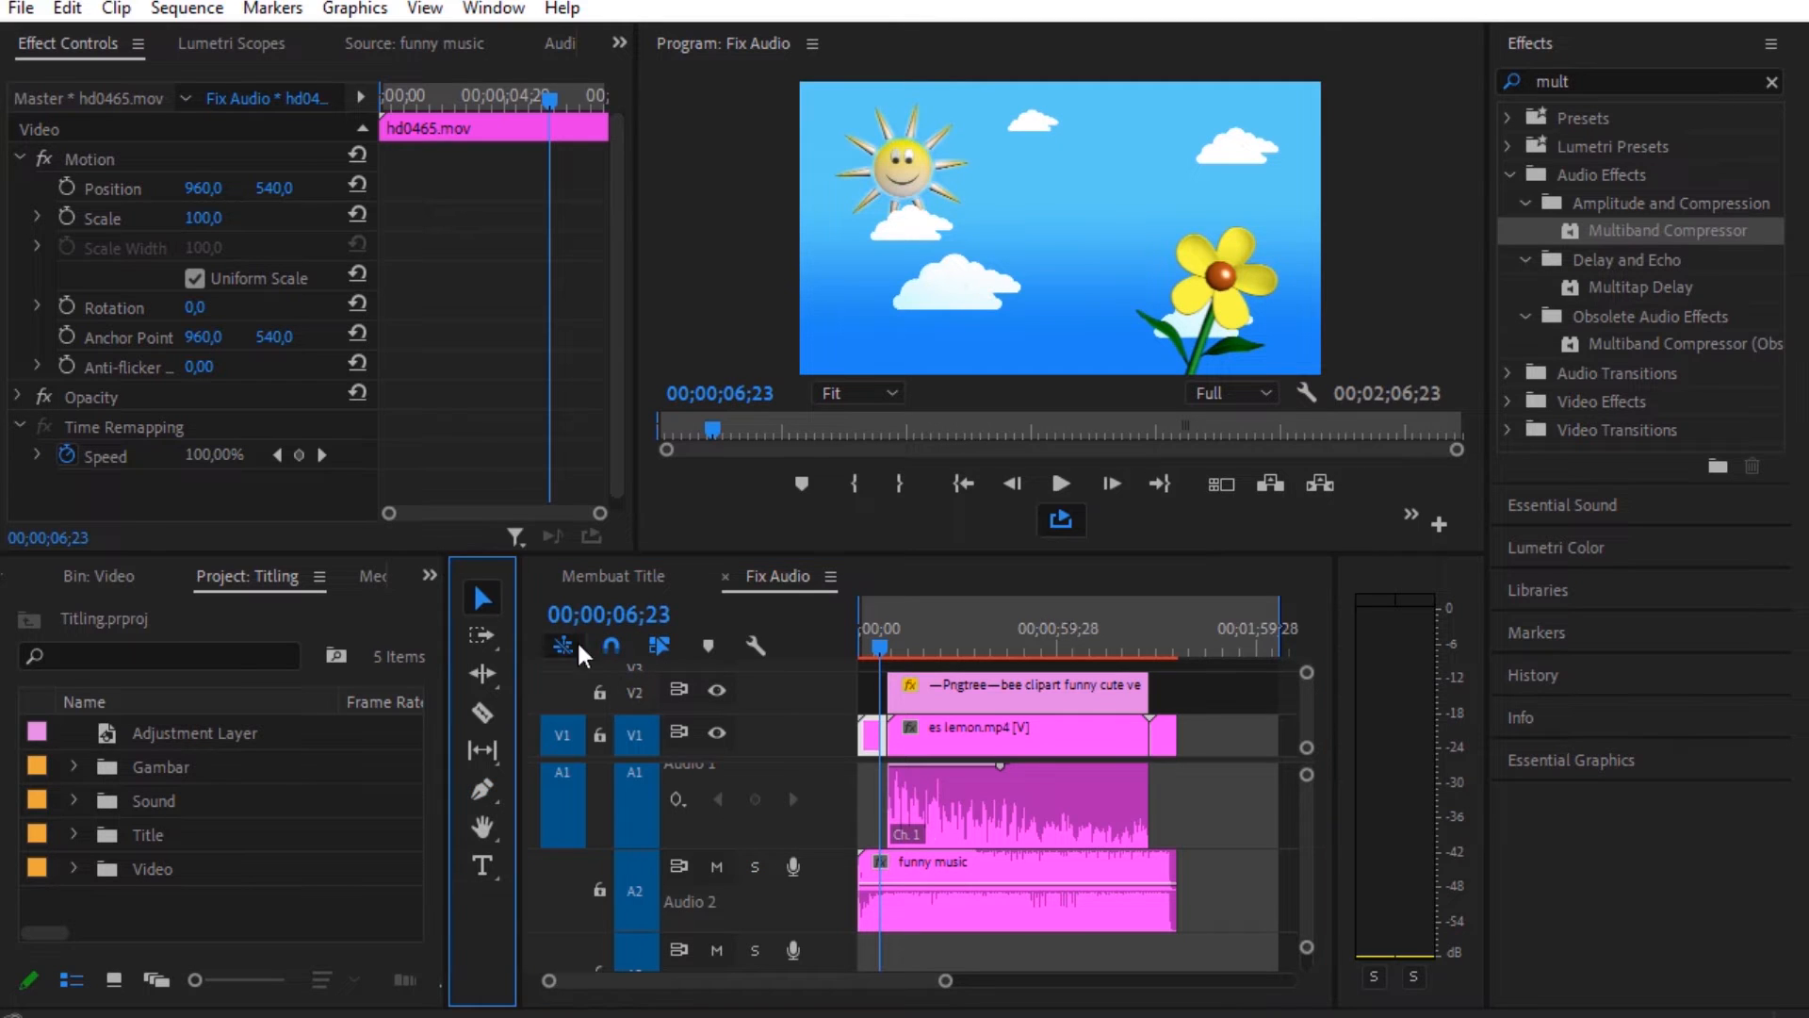
{"action": "left_click", "coordinate": [754, 869]}
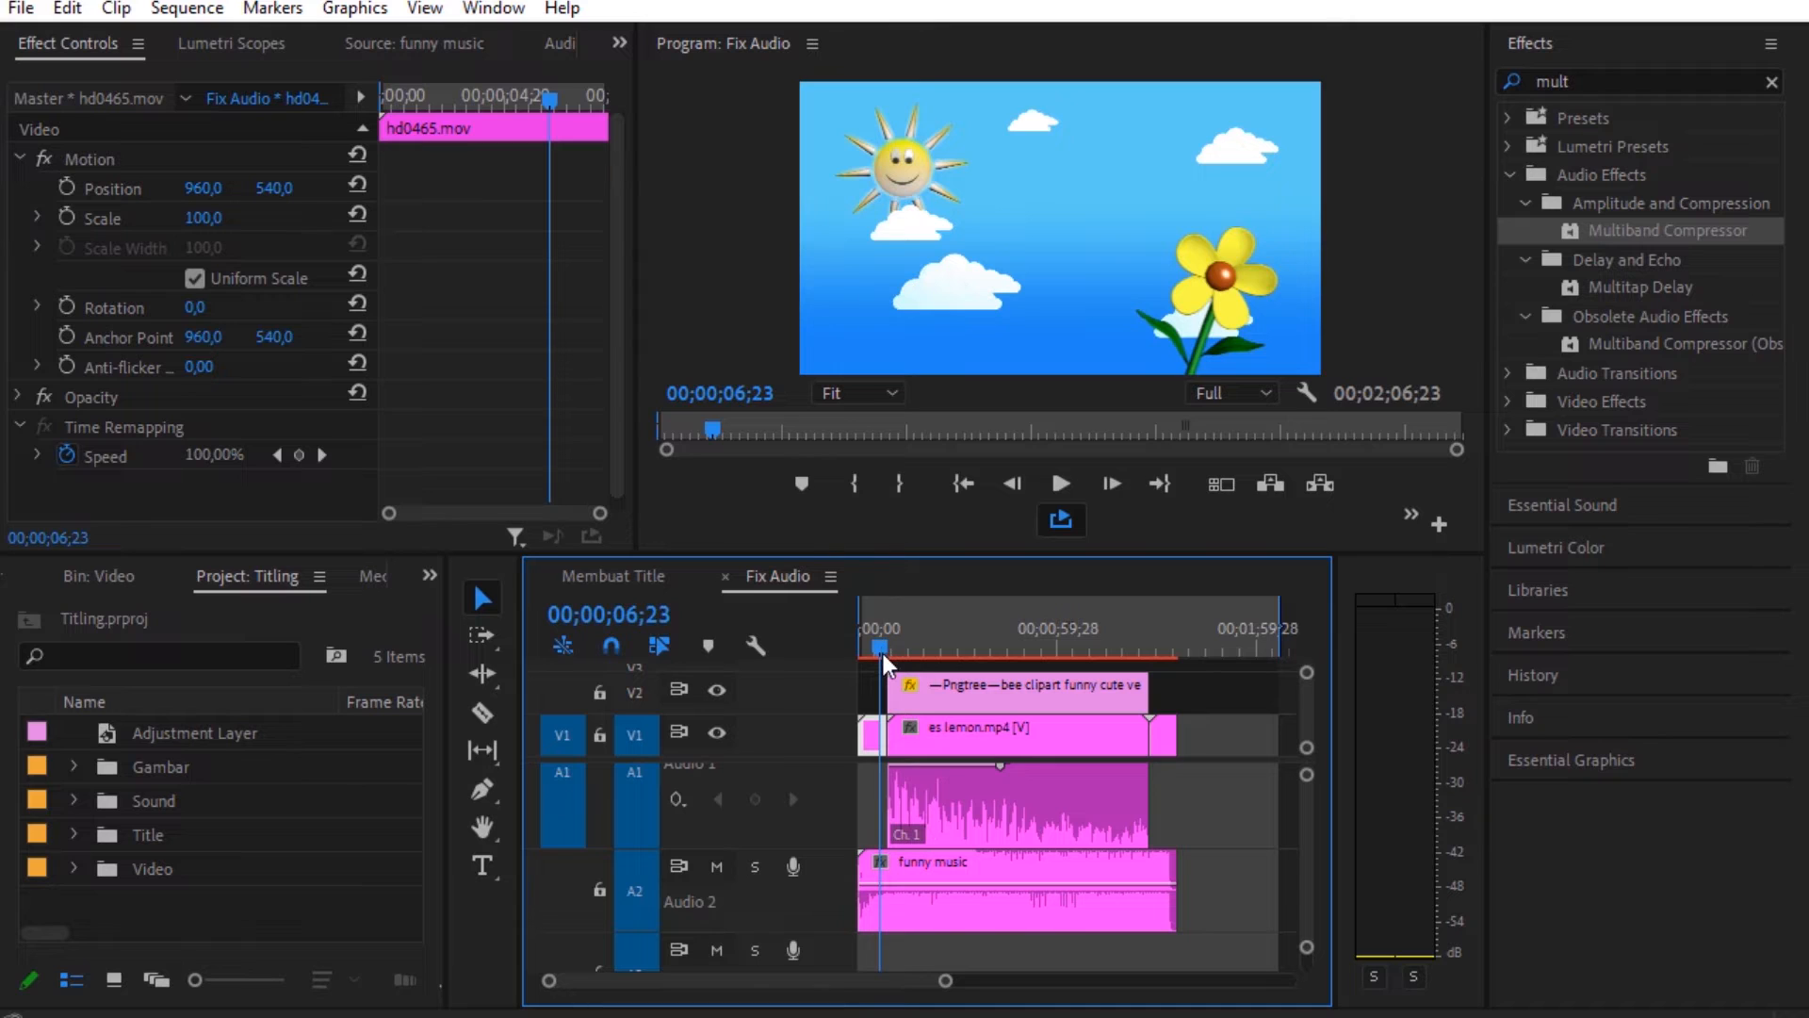
{"action": "left_click_drag", "start_coordinate": [883, 657], "coordinate": [884, 686]}
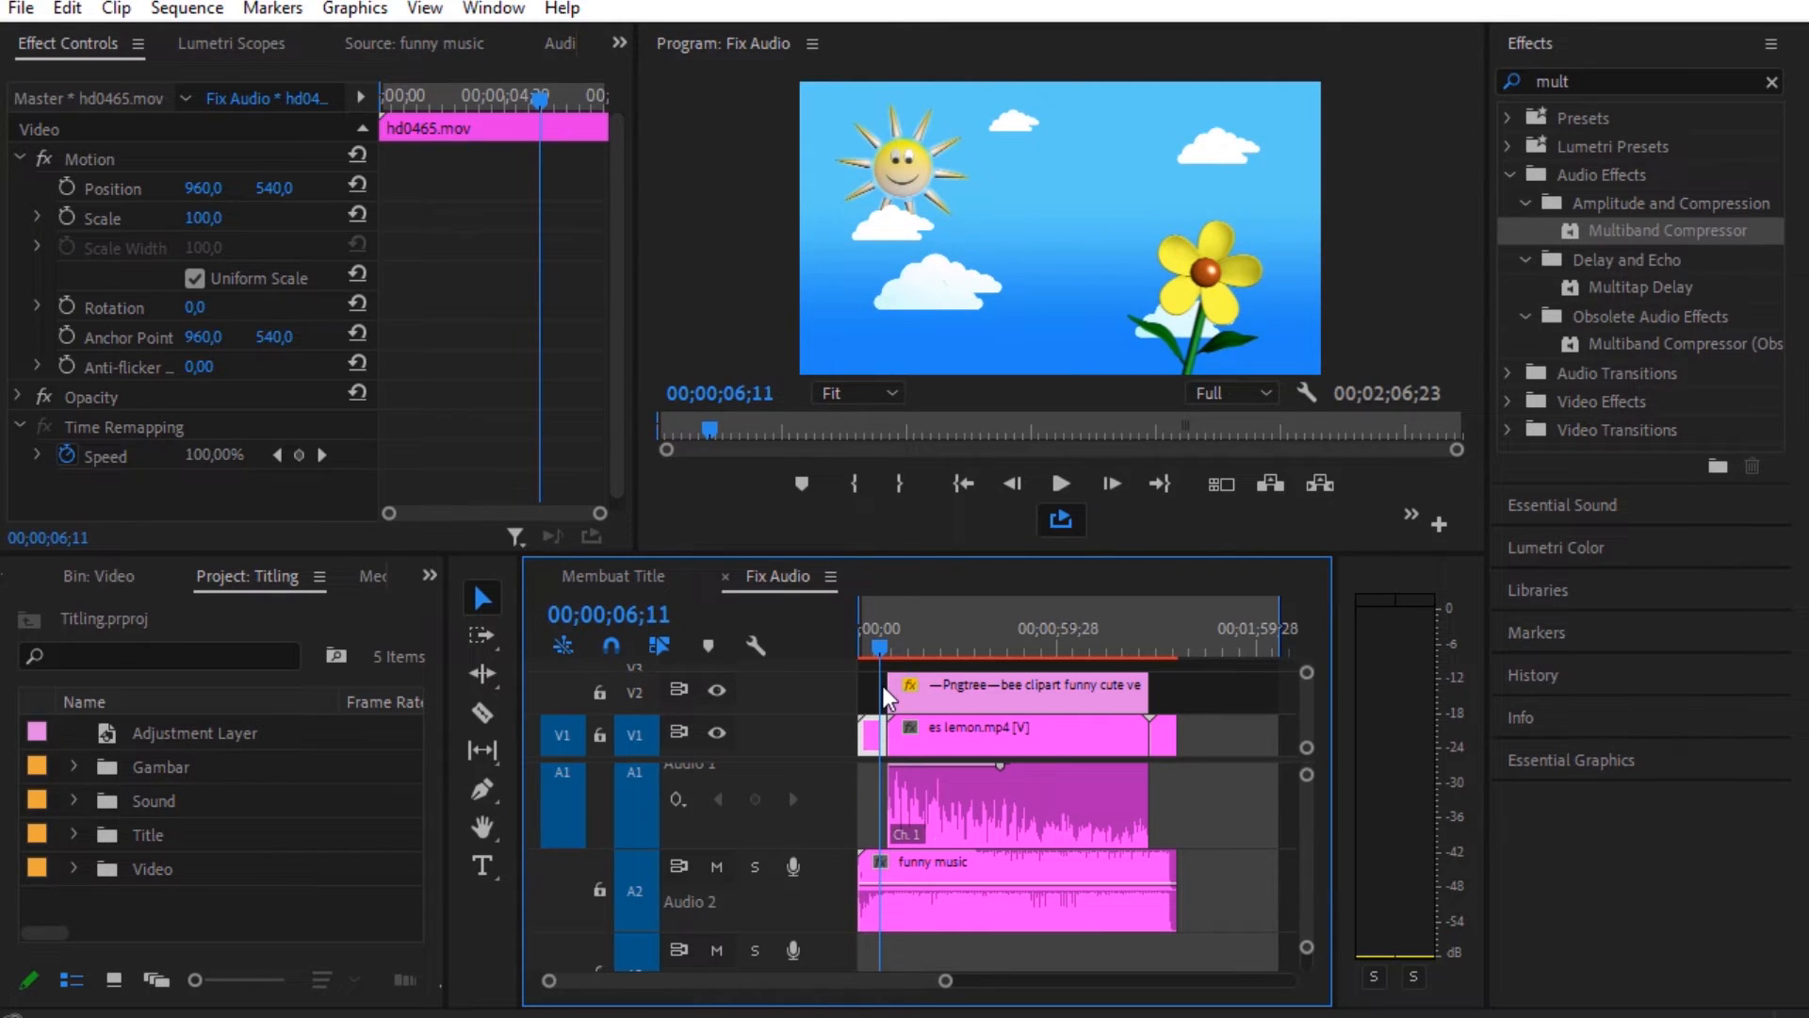
{"action": "key", "text": "space"}
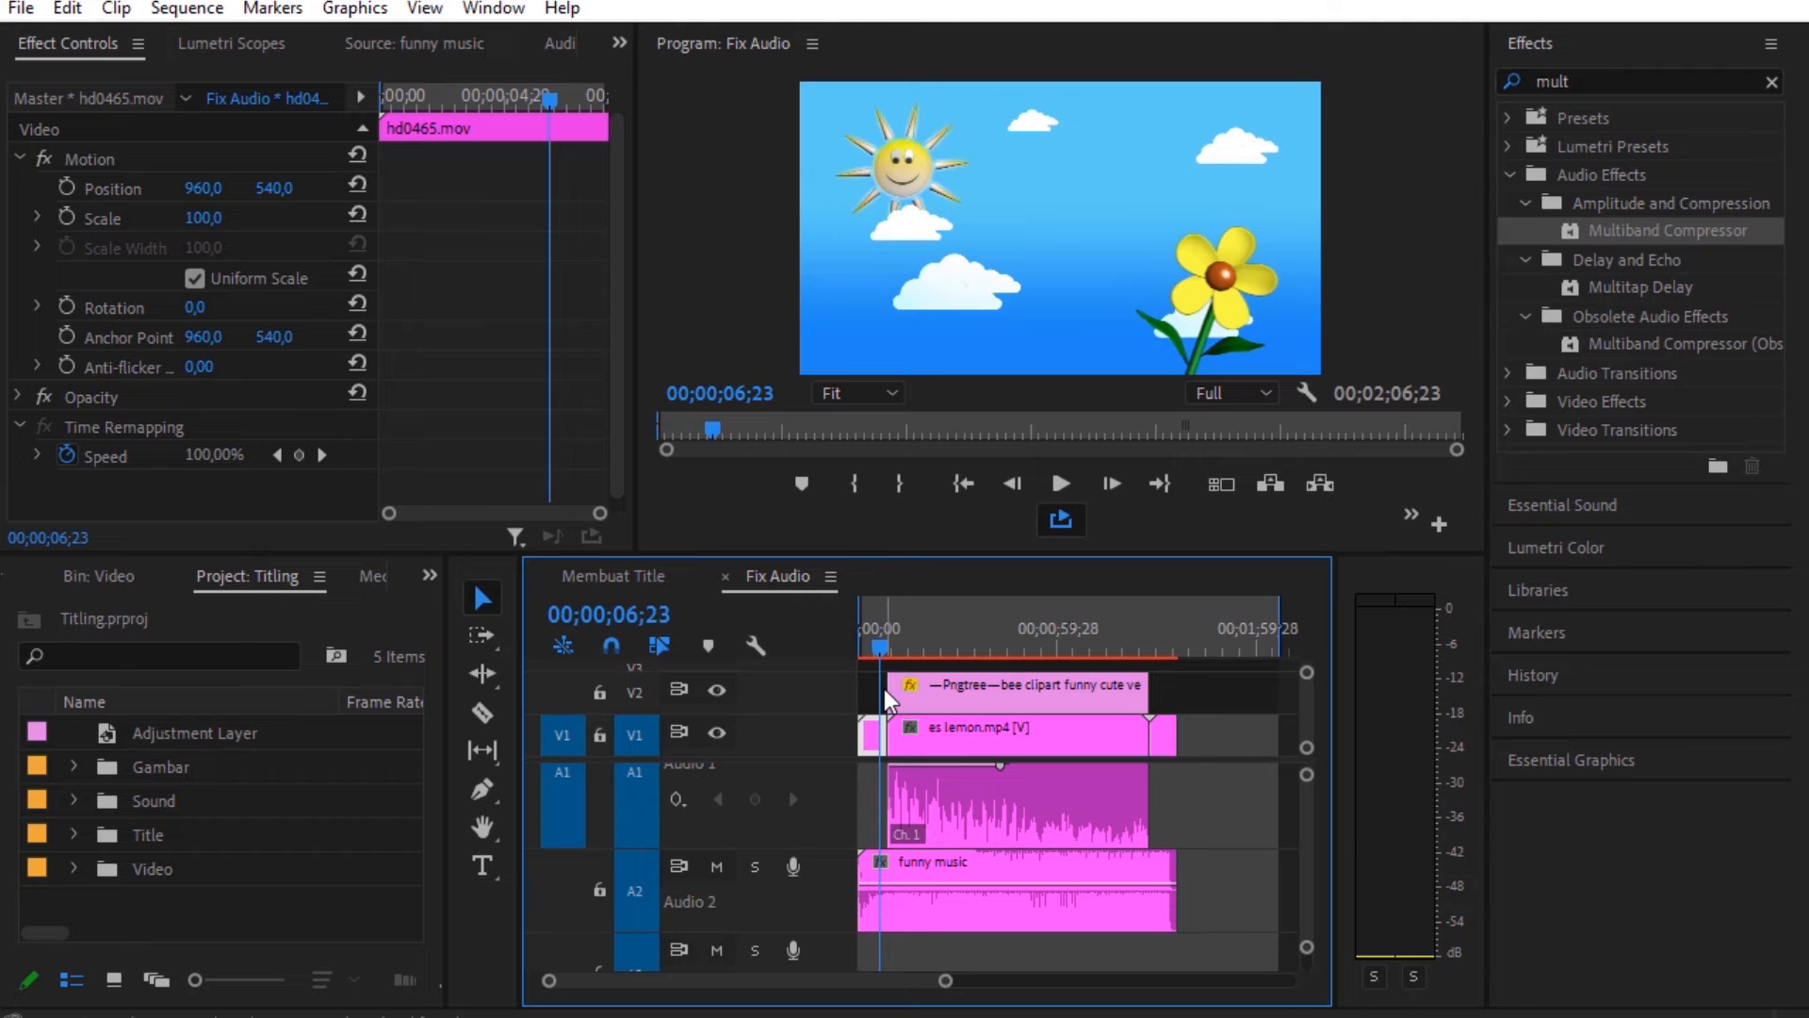
{"action": "key", "text": "space"}
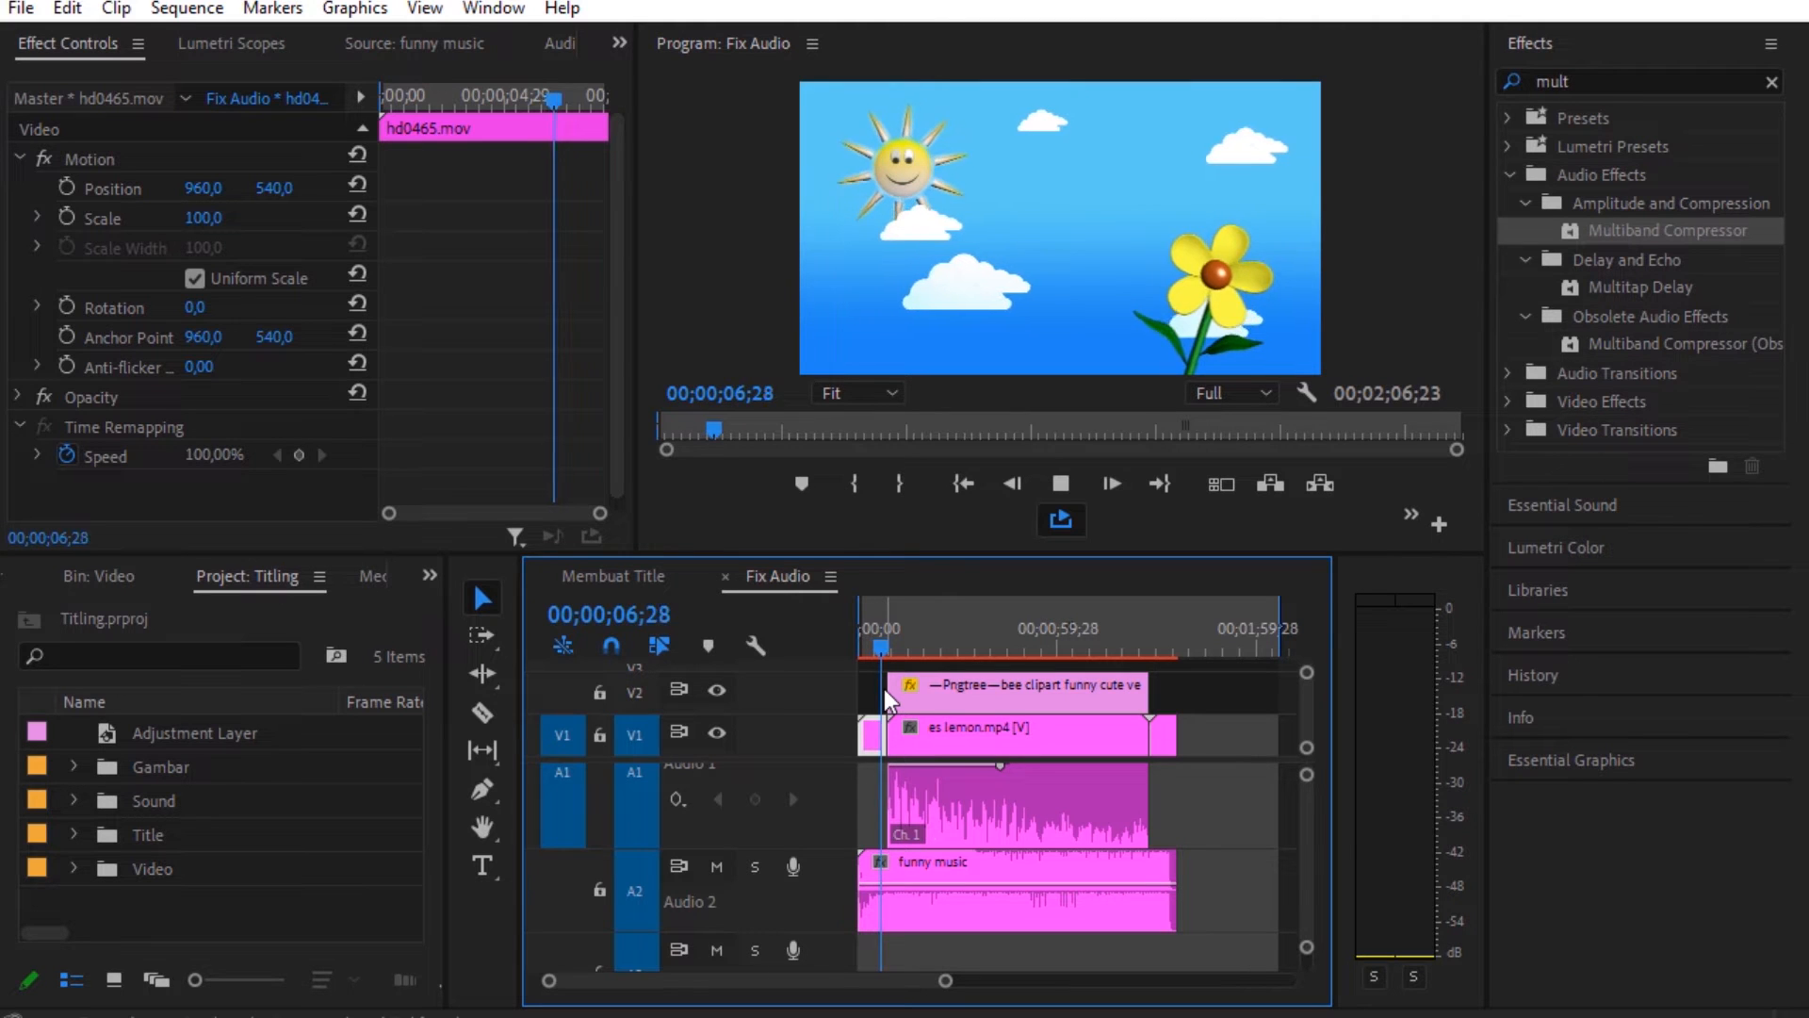
{"action": "left_click", "coordinate": [755, 871]}
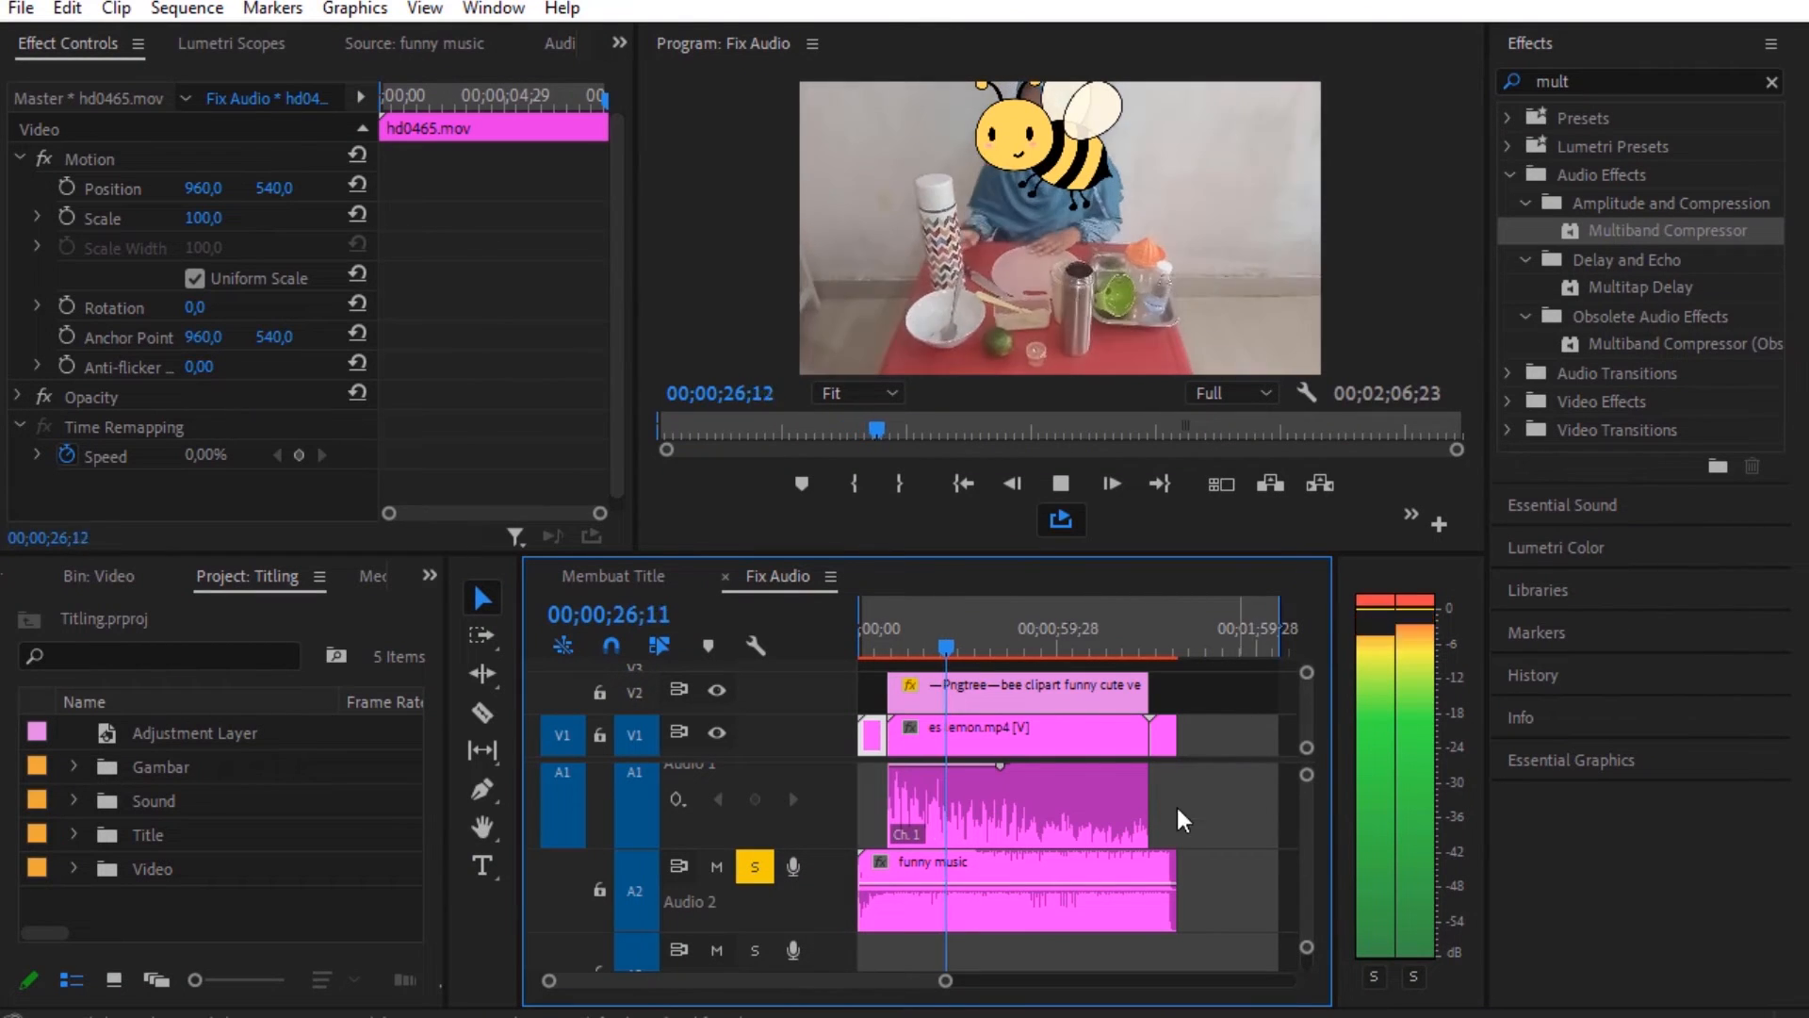
{"action": "mouse_move", "coordinate": [1312, 785]}
{"action": "left_mouse_down"}
{"action": "mouse_move", "coordinate": [1310, 811]}
{"action": "mouse_move", "coordinate": [1293, 738]}
{"action": "mouse_move", "coordinate": [1292, 760]}
{"action": "left_mouse_up"}
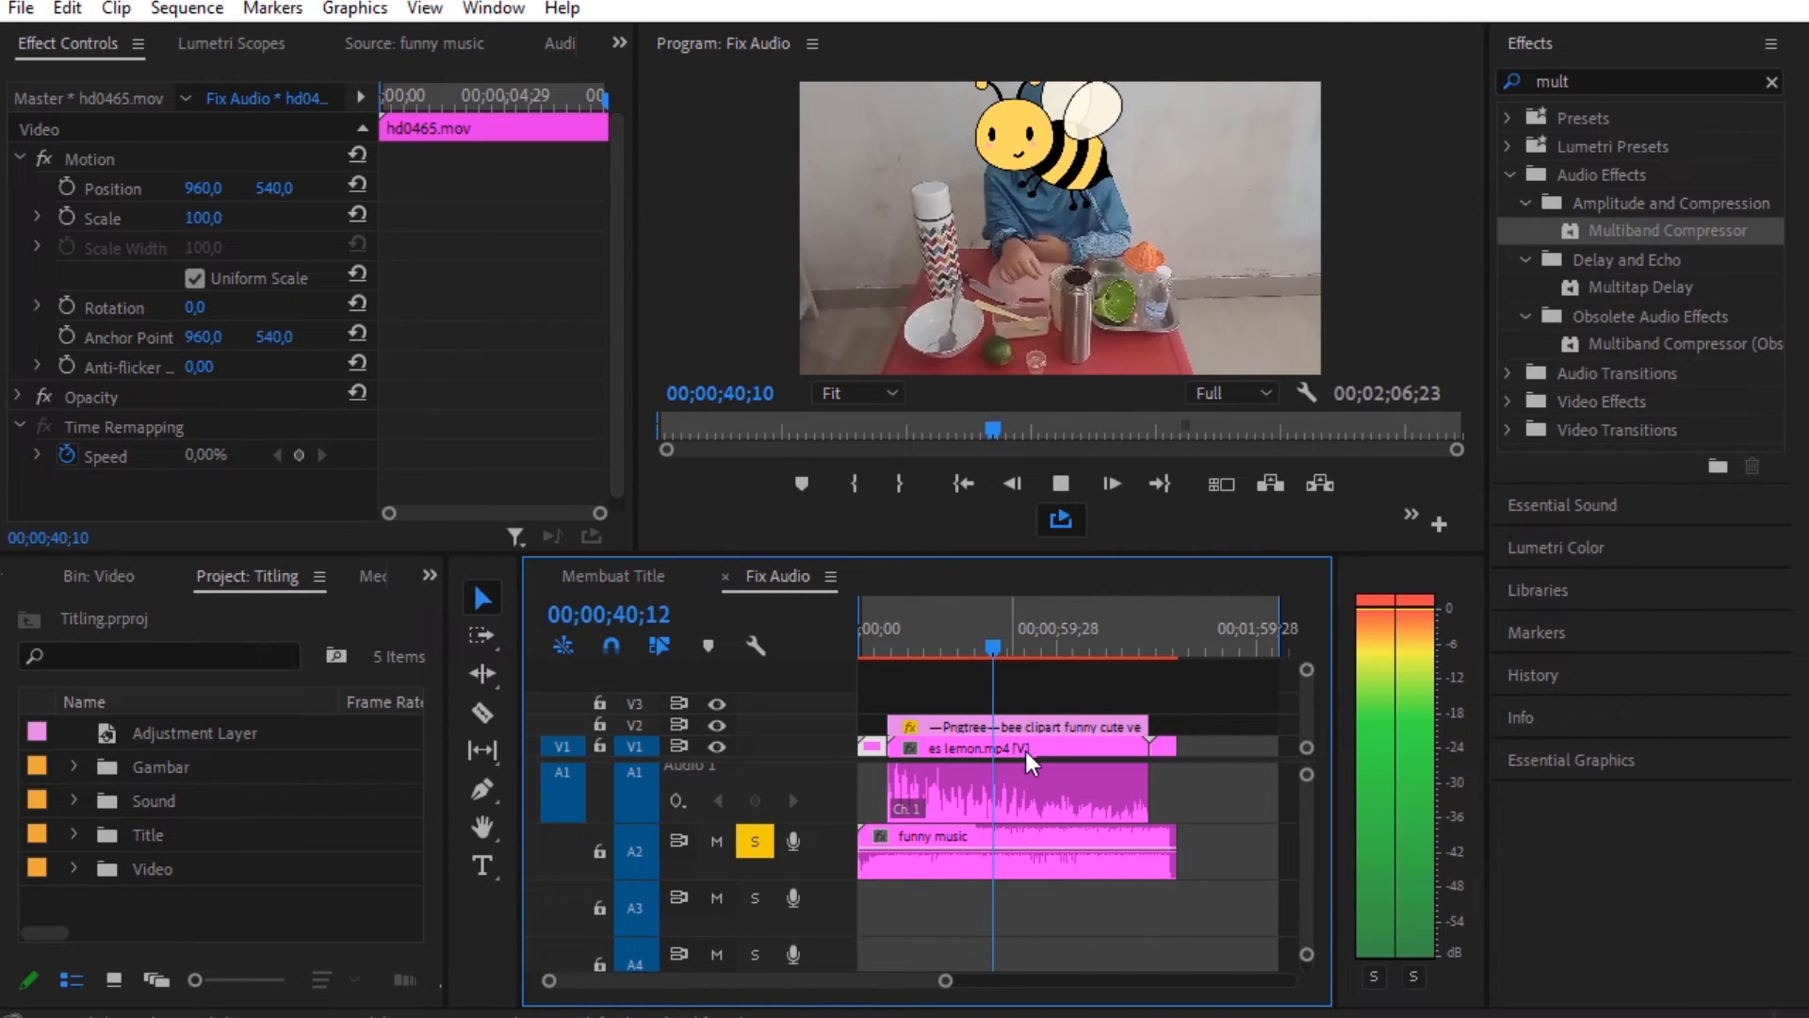
{"action": "left_click", "coordinate": [1075, 479]}
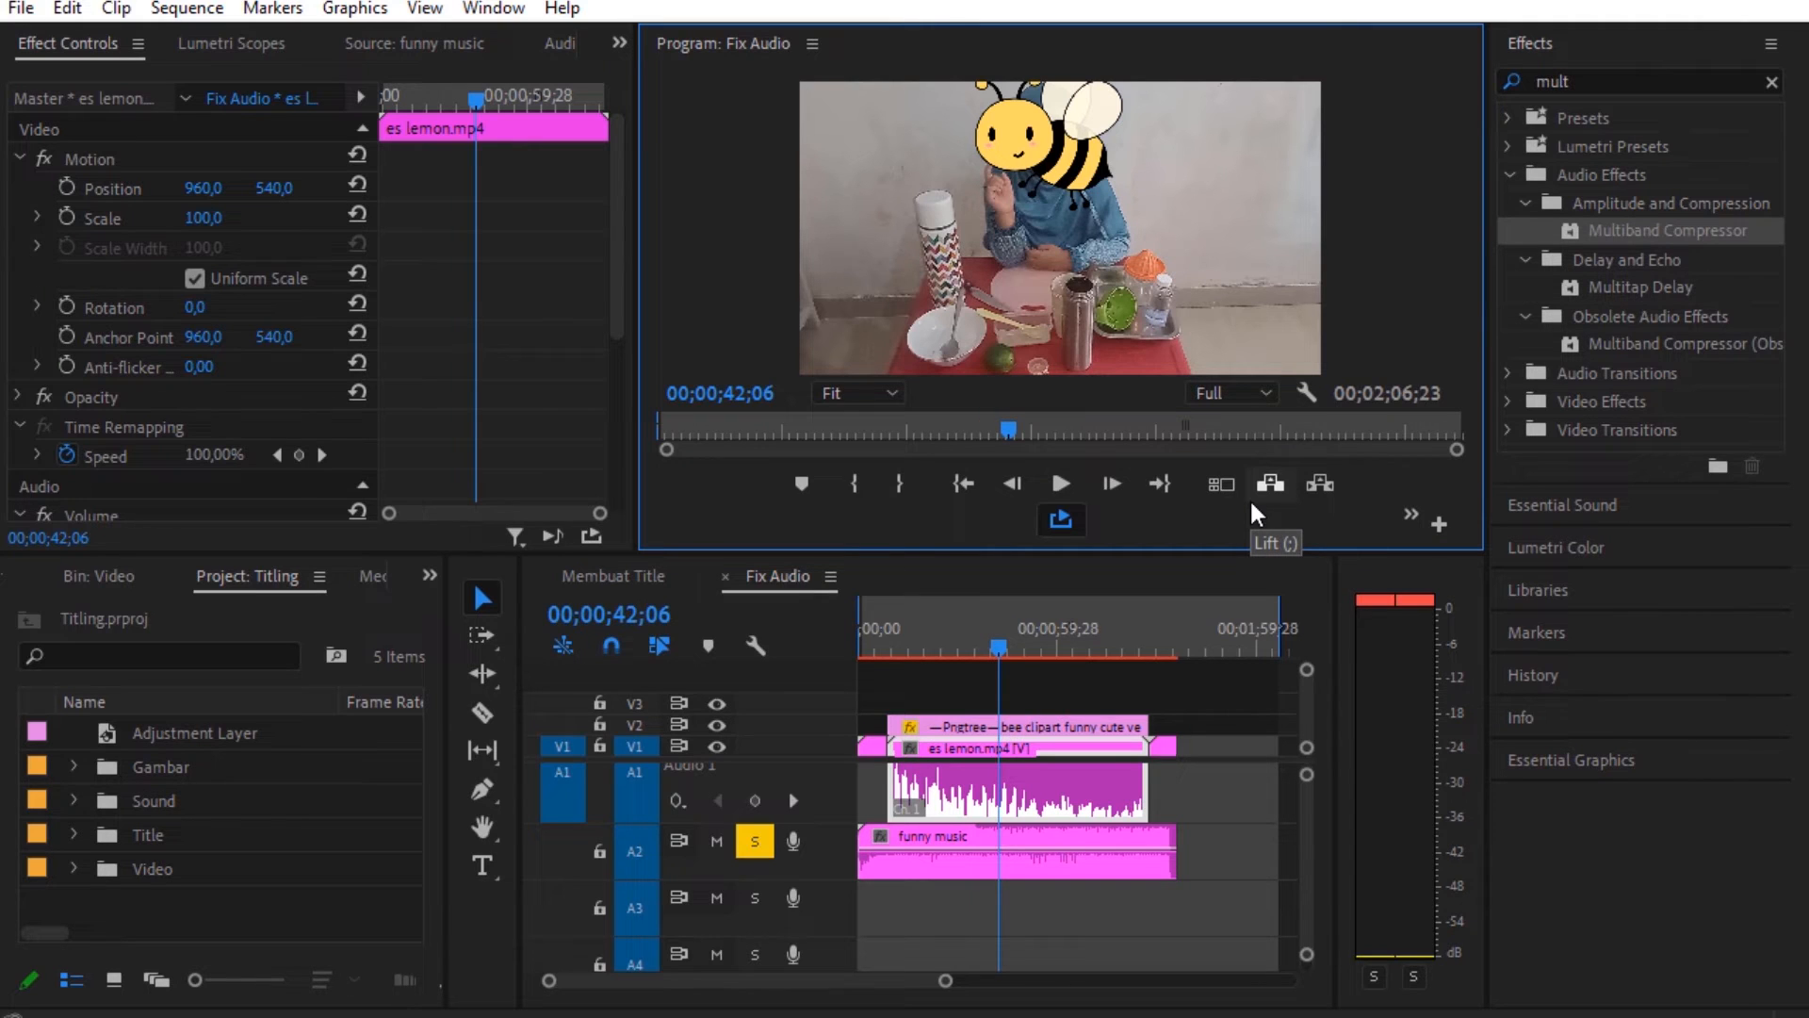
Search the effects for "para" and select the Parametric Equalizer
{"action": "left_click", "coordinate": [1775, 80]}
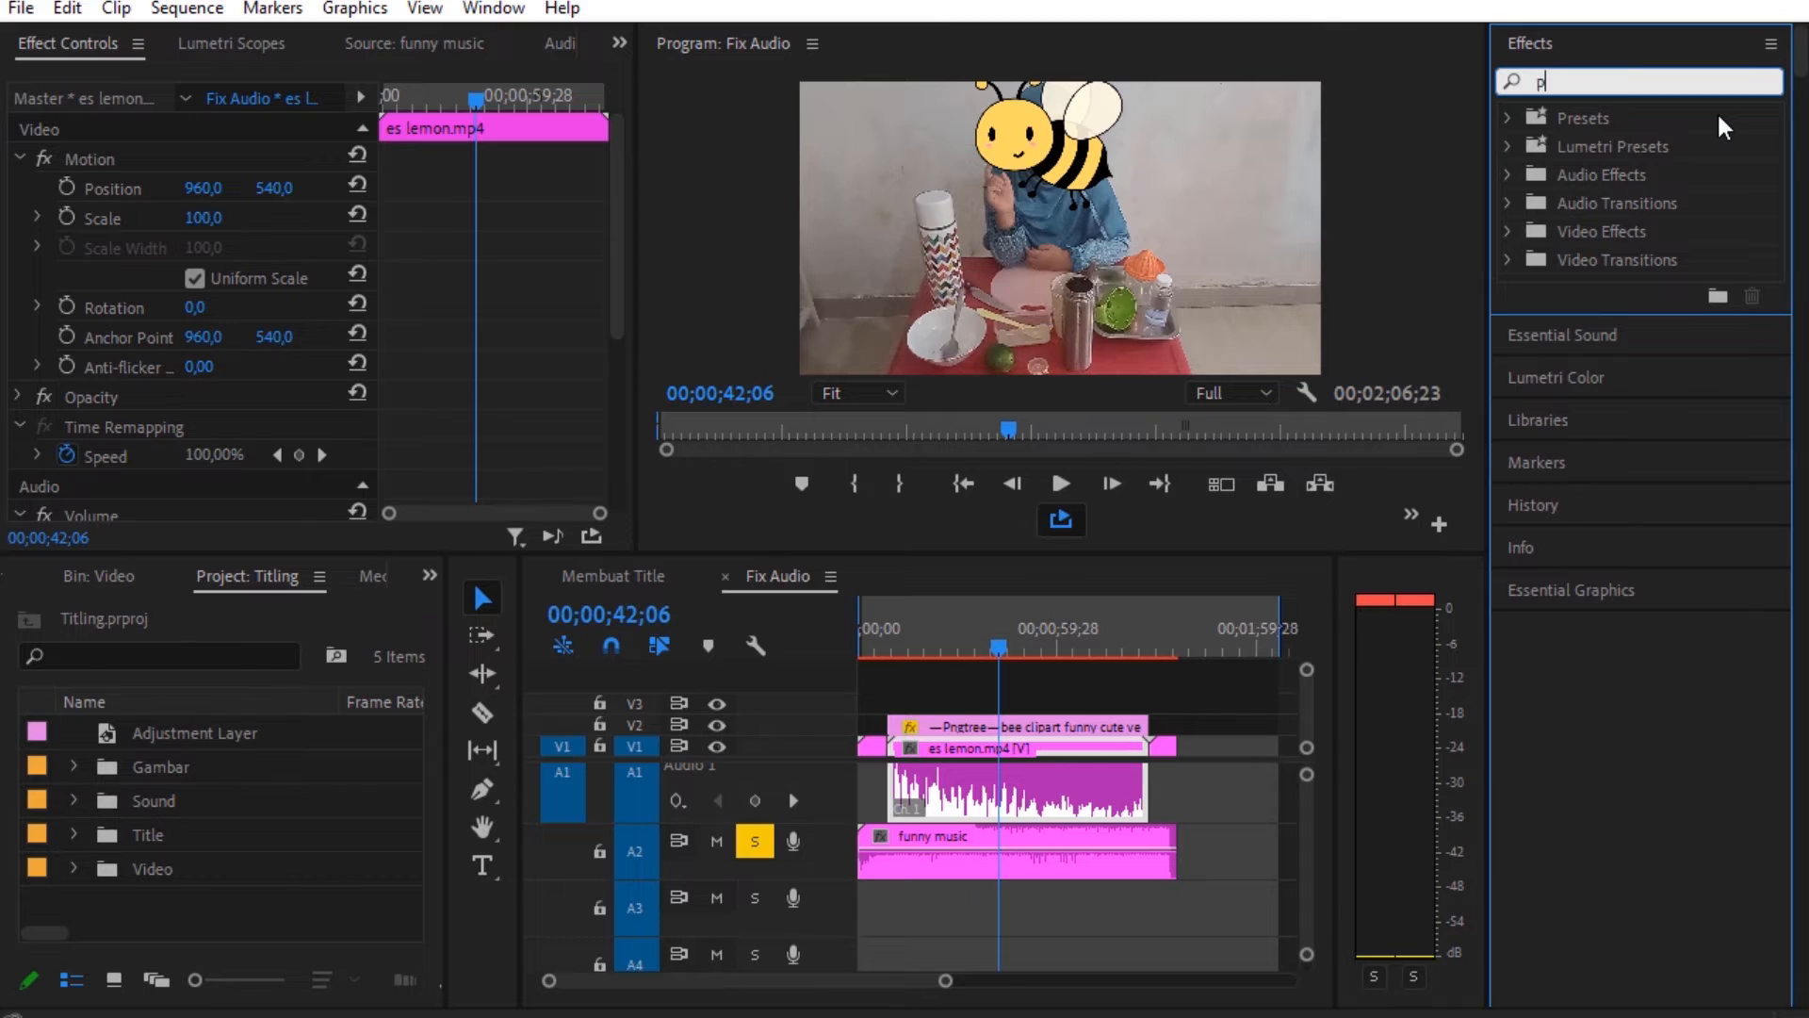
{"action": "type", "text": "para"}
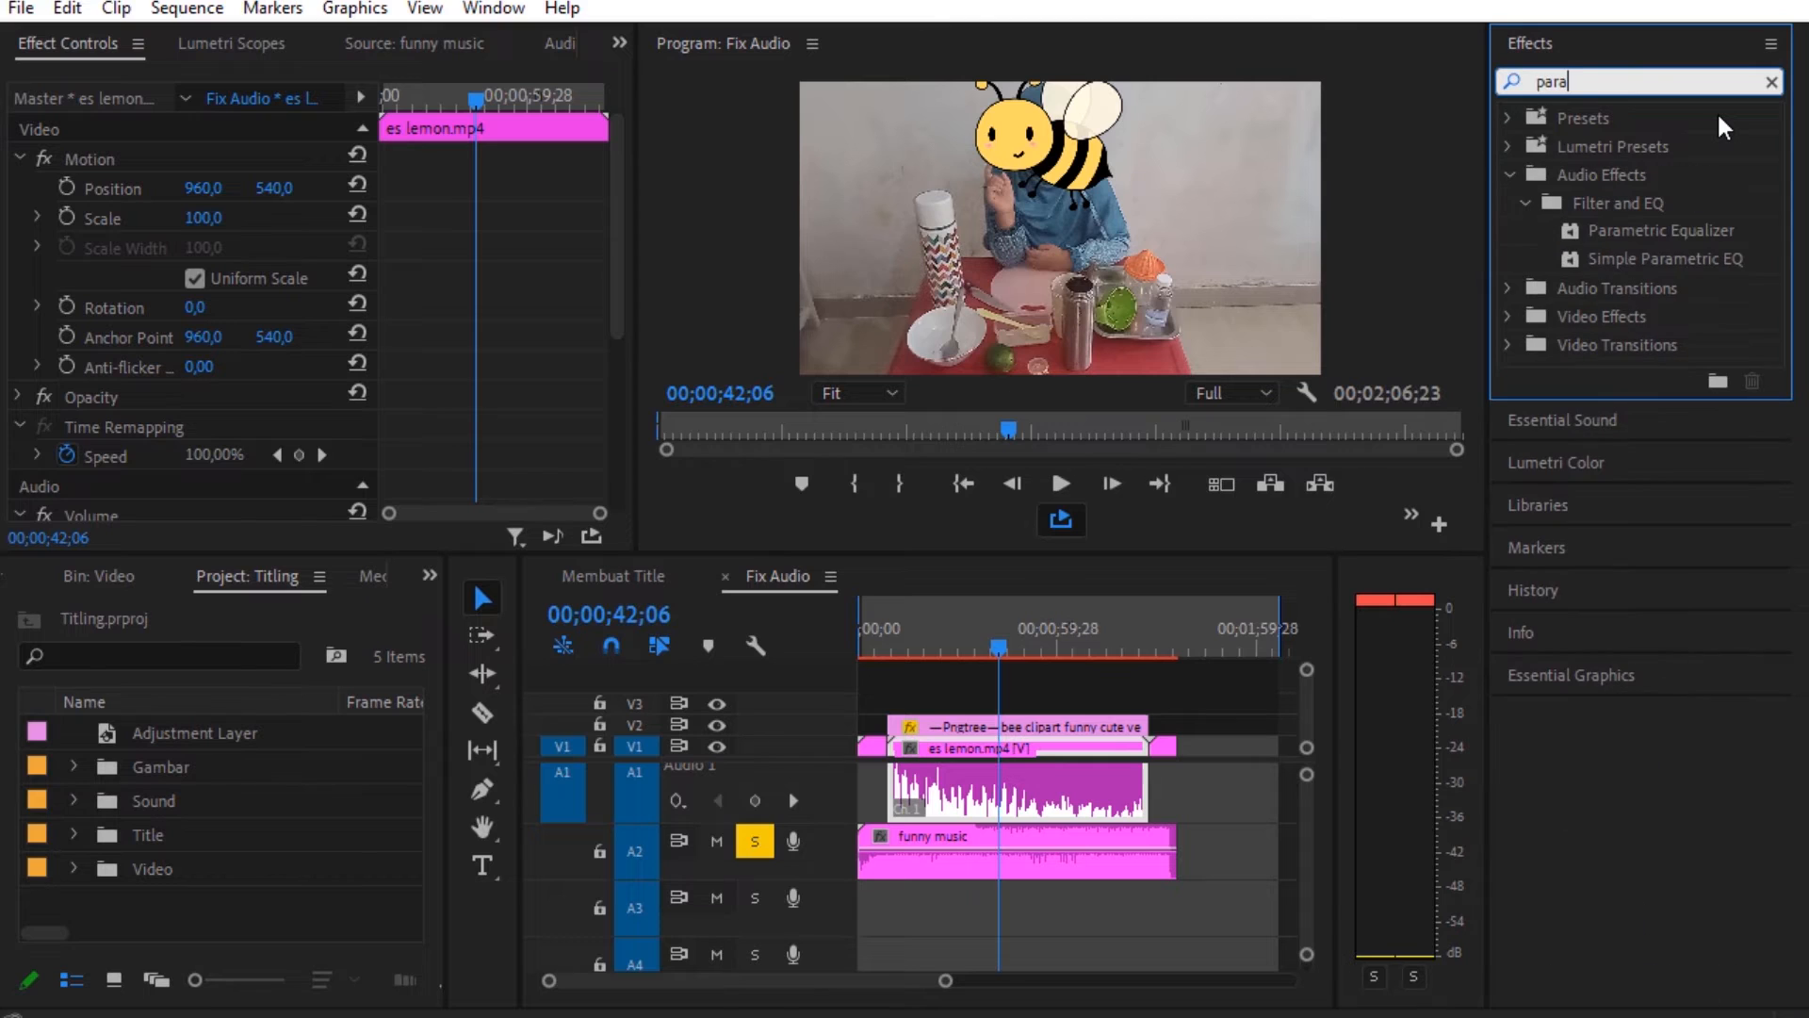
{"action": "left_click", "coordinate": [1695, 231]}
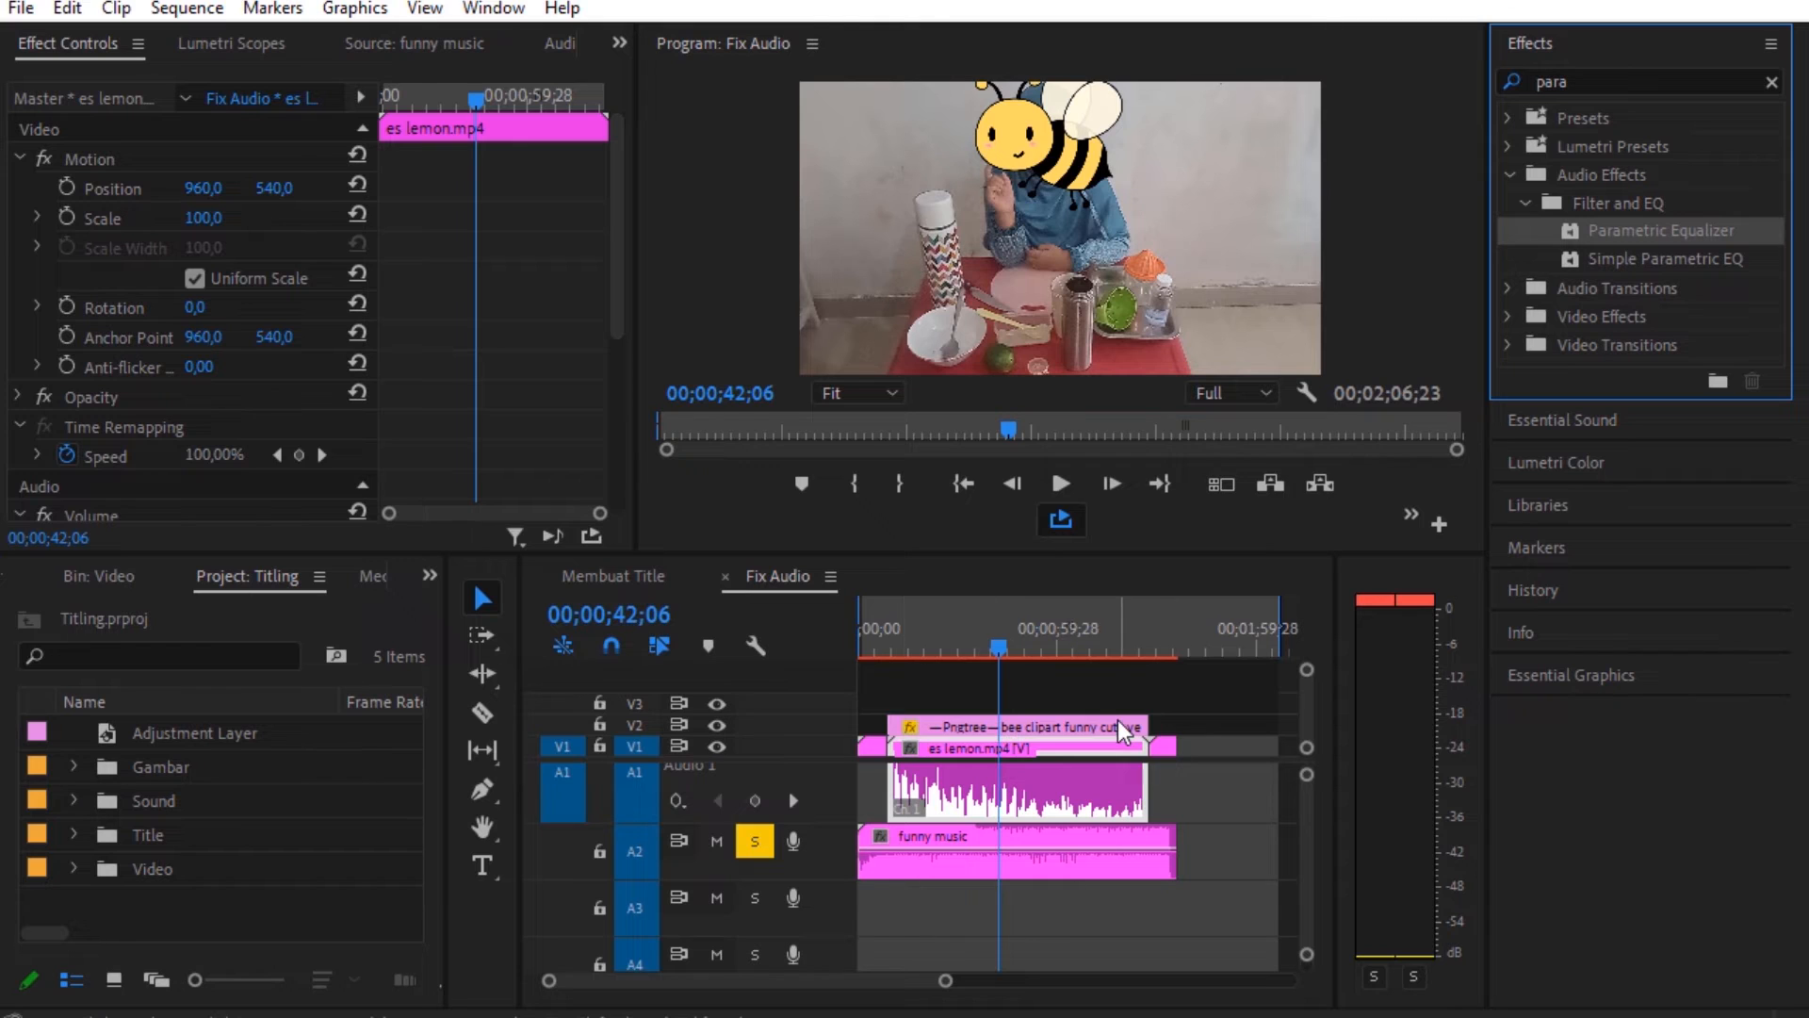
Split the funny music clip with the Razor tool at the es lemon clip's start and end, and move the playhead to 00;00;09;23
{"action": "left_click", "coordinate": [492, 711]}
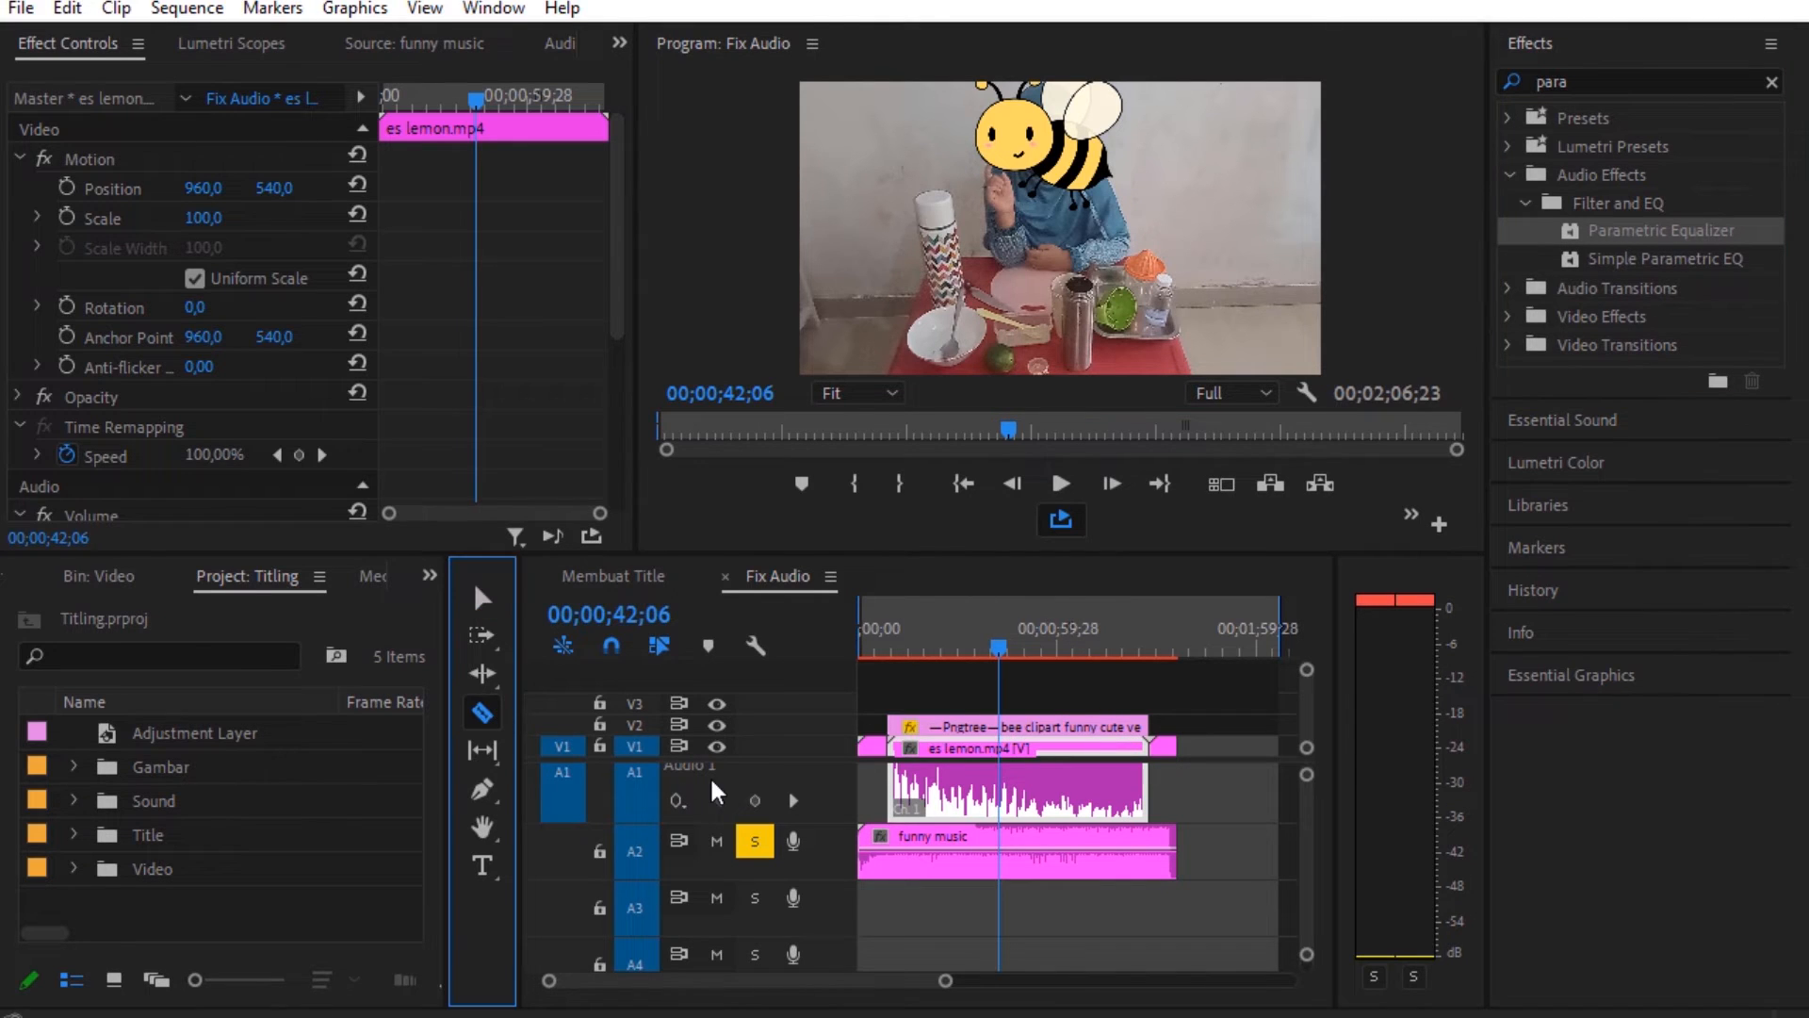
{"action": "left_click", "coordinate": [895, 840]}
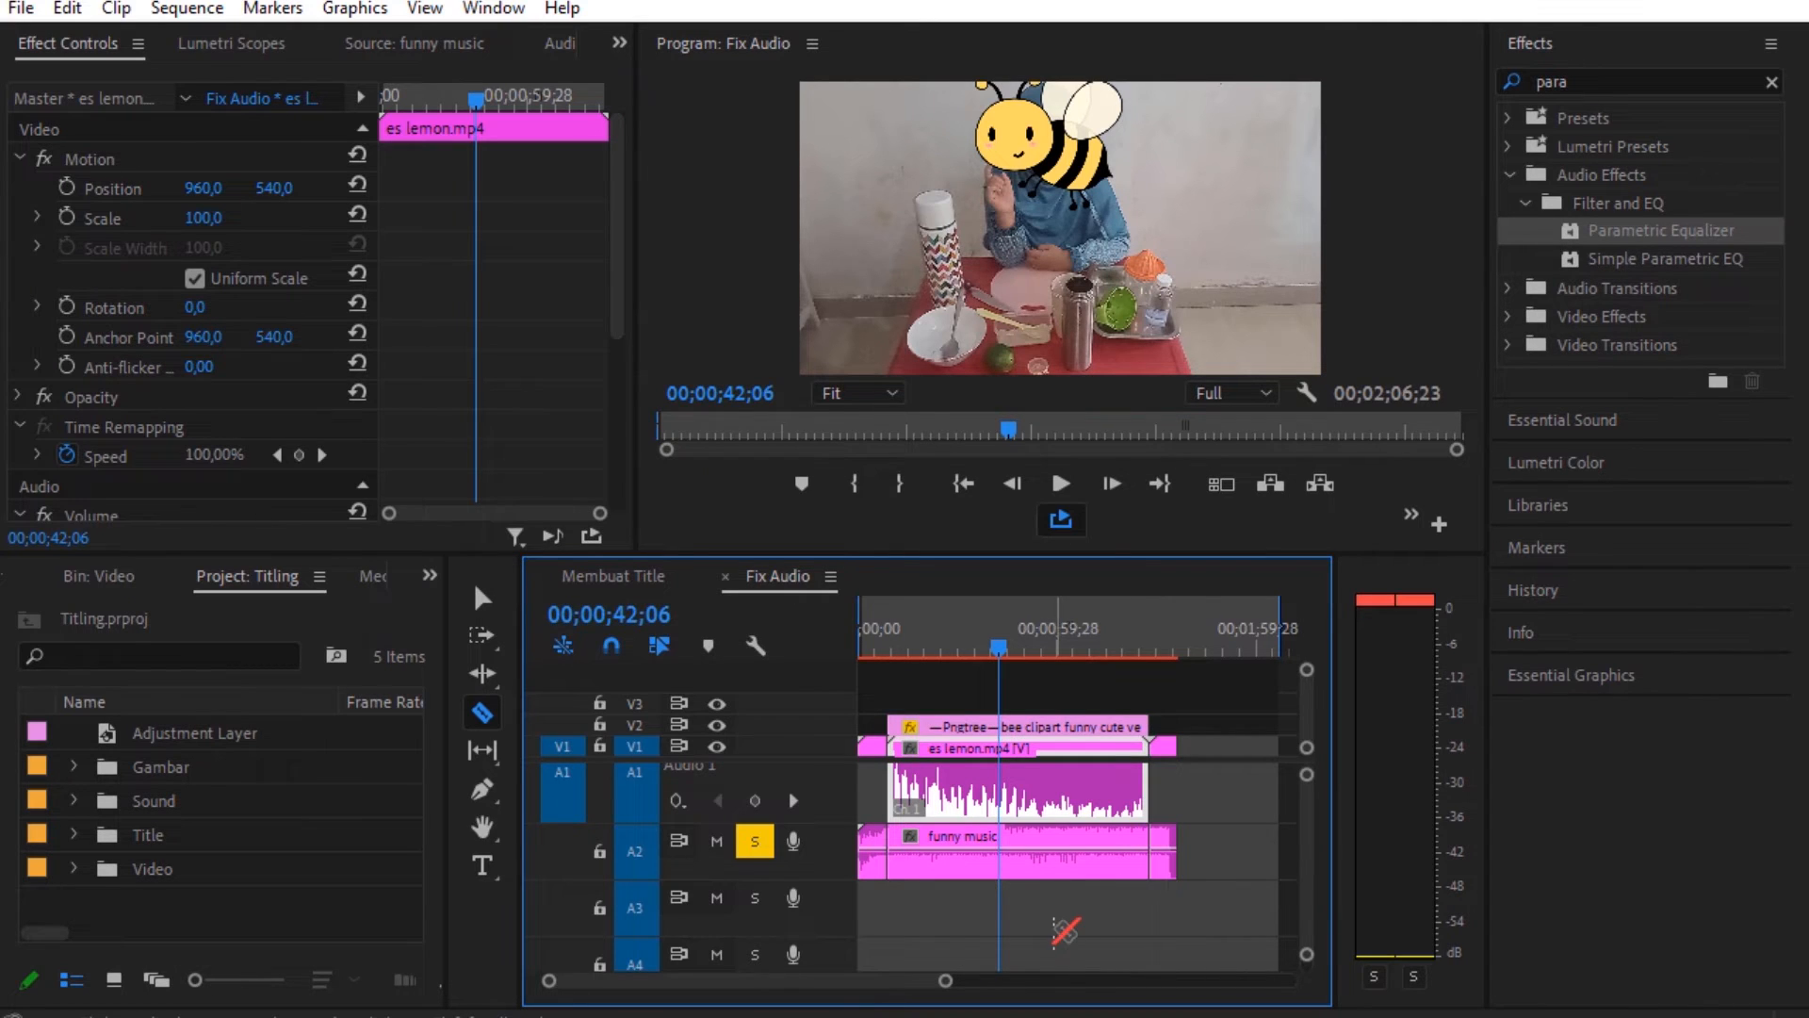
{"action": "left_click_drag", "start_coordinate": [997, 647], "coordinate": [891, 722]}
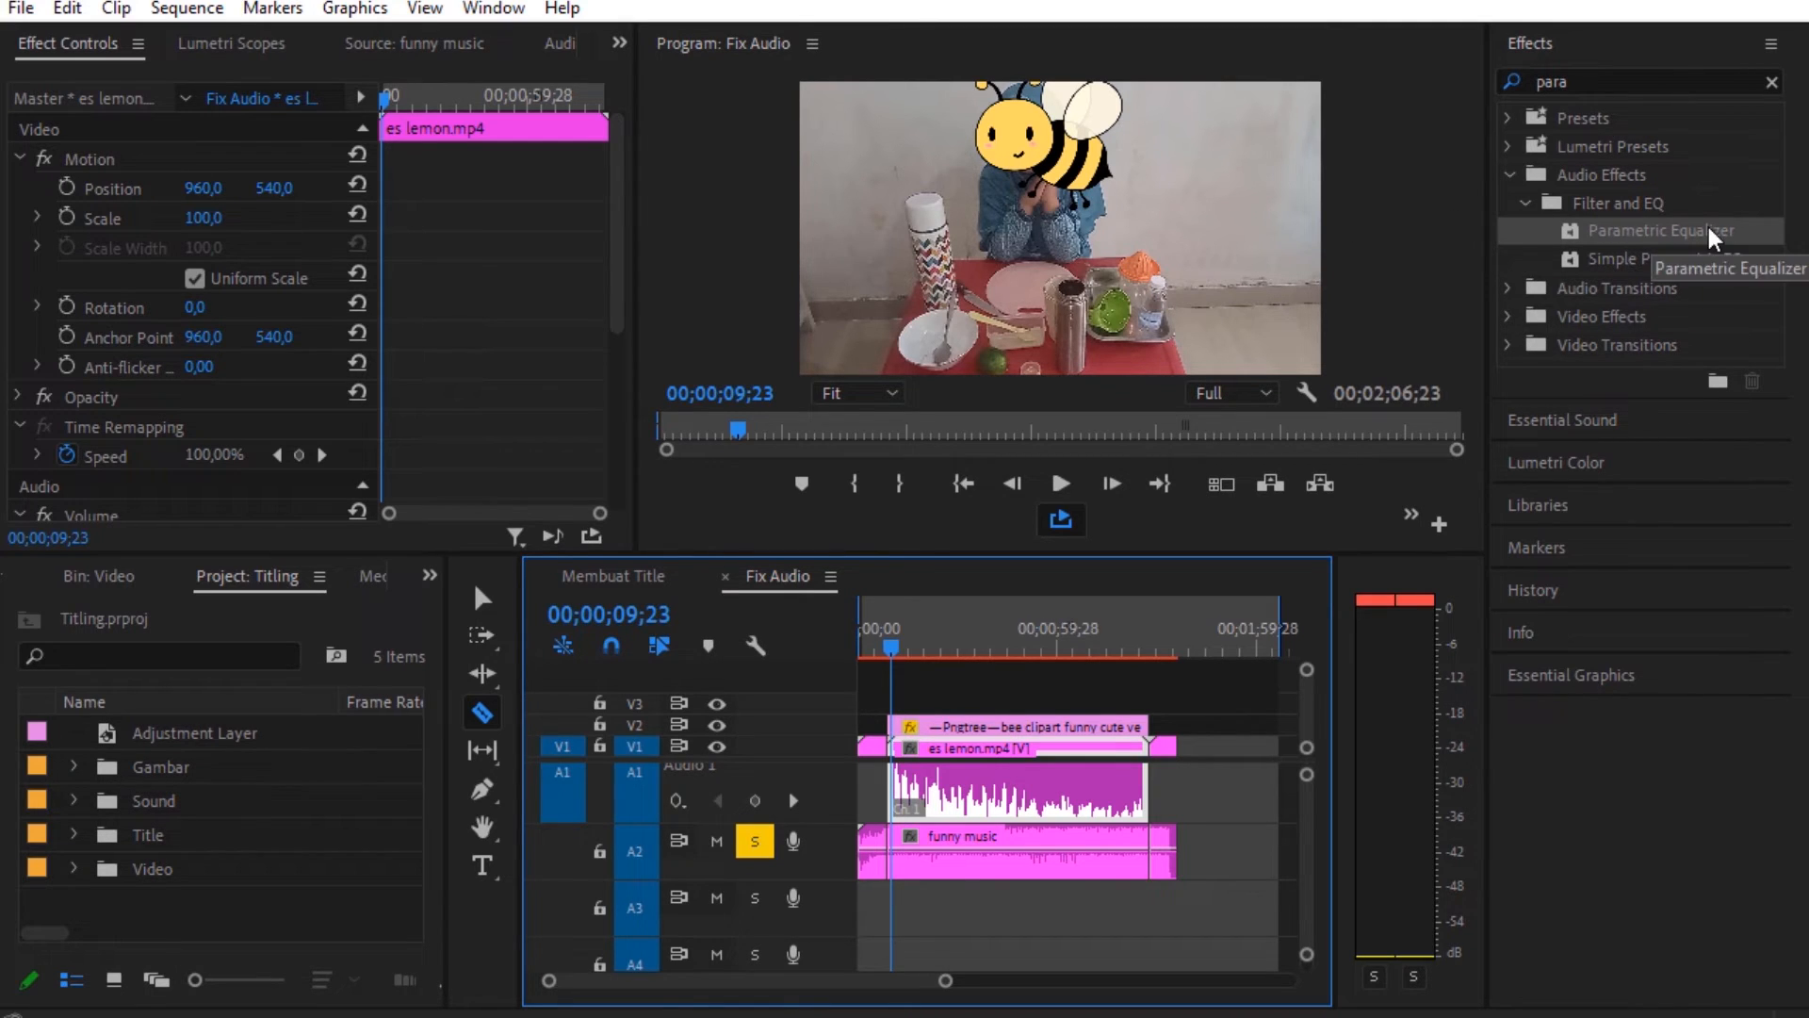
Apply the Parametric Equalizer to the middle funny music segment and open the effect's custom setup editor
{"action": "left_click_drag", "start_coordinate": [1692, 230], "coordinate": [1398, 426]}
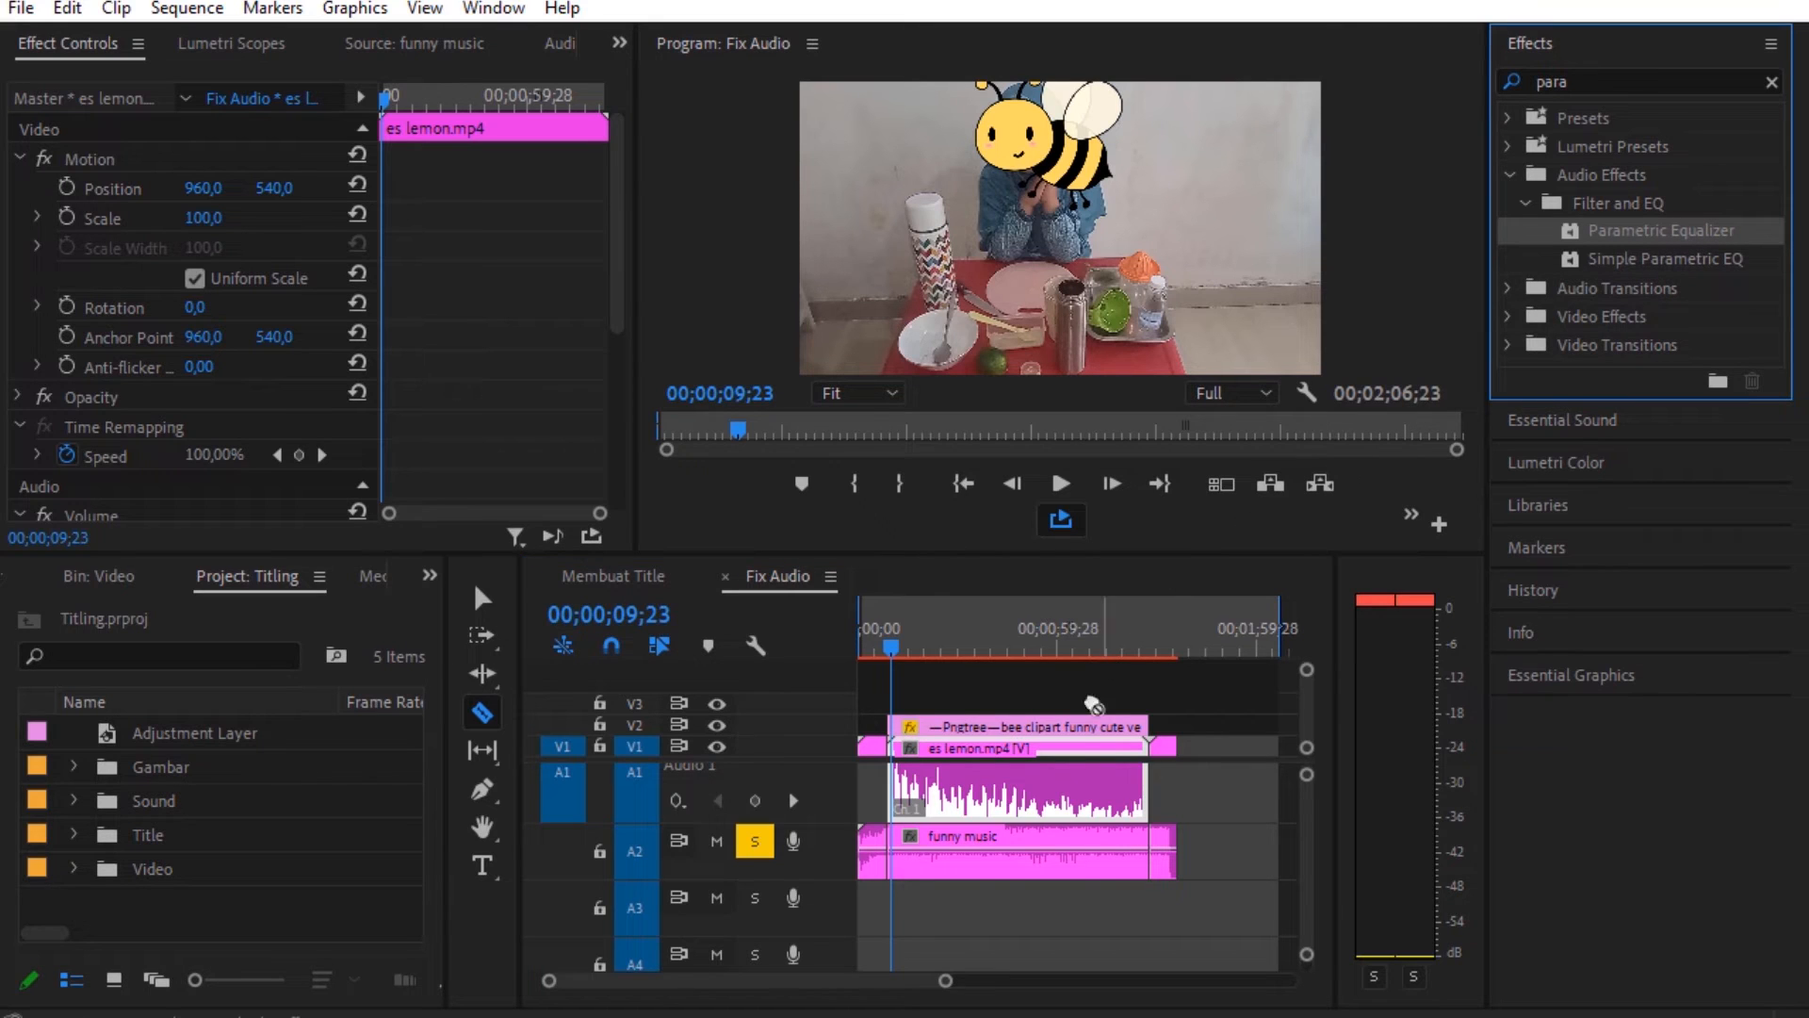
{"action": "left_click_drag", "start_coordinate": [1093, 705], "coordinate": [1073, 859]}
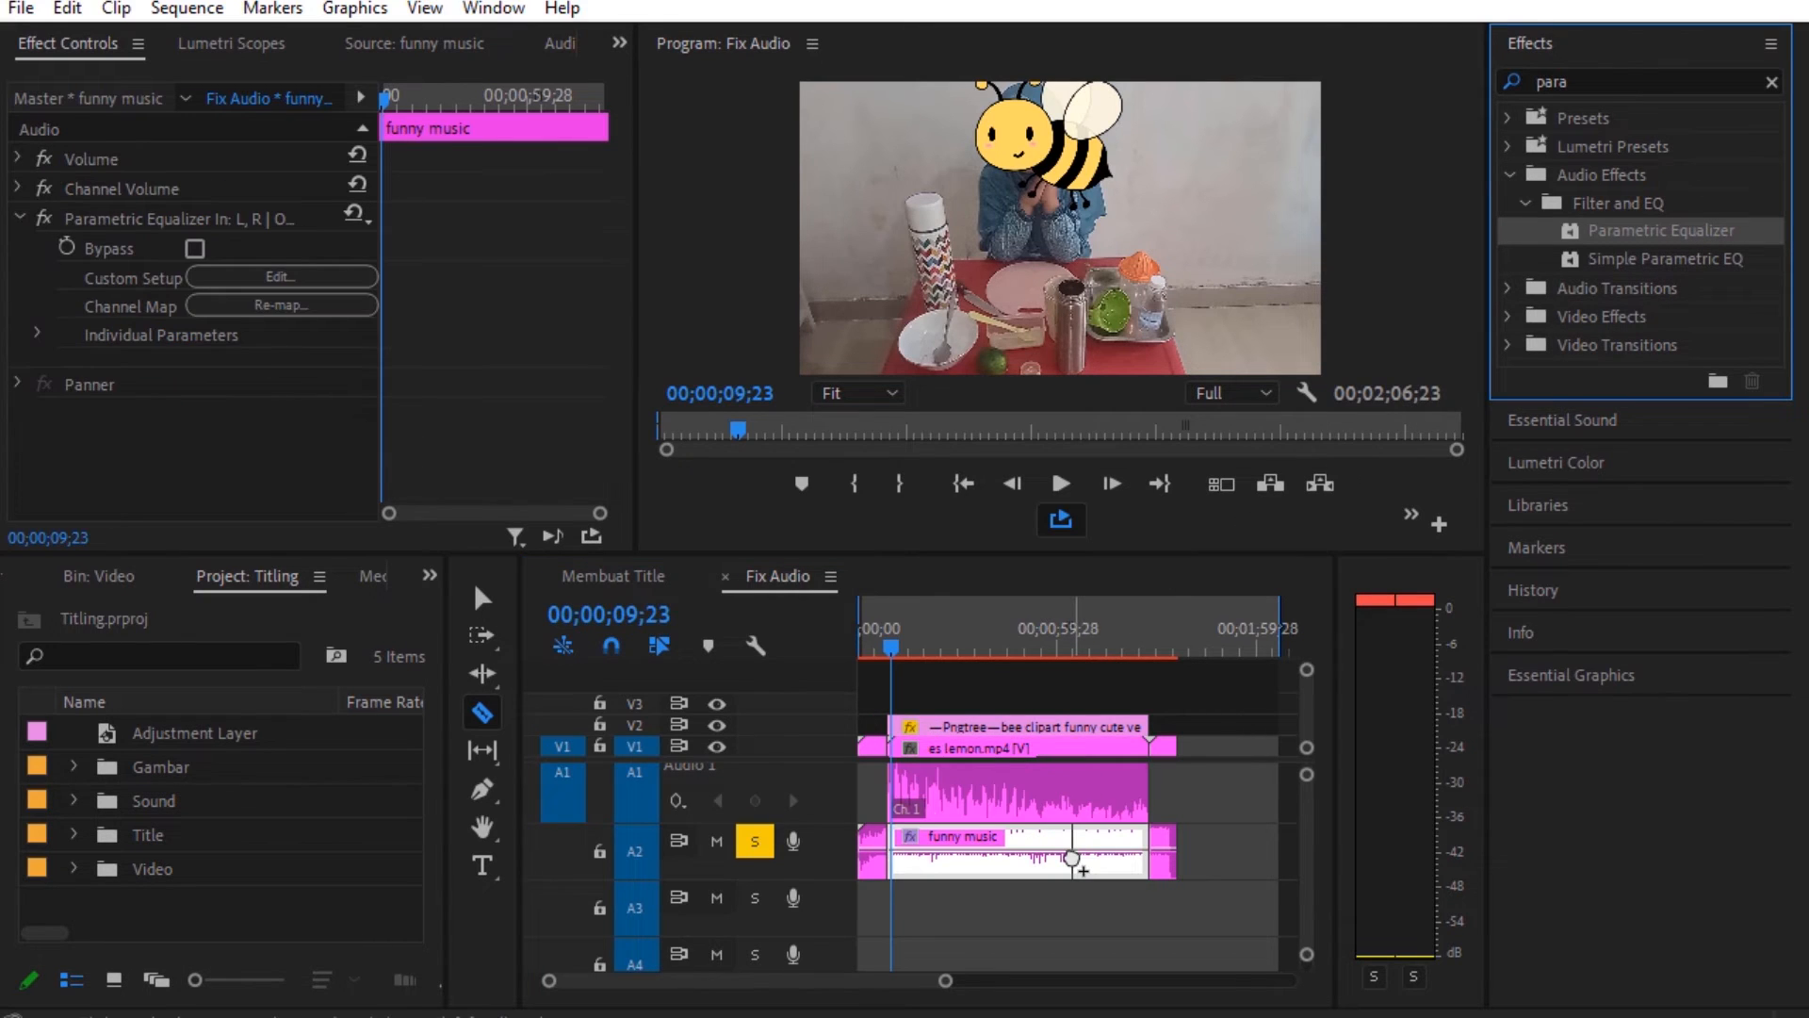
{"action": "left_click", "coordinate": [200, 276]}
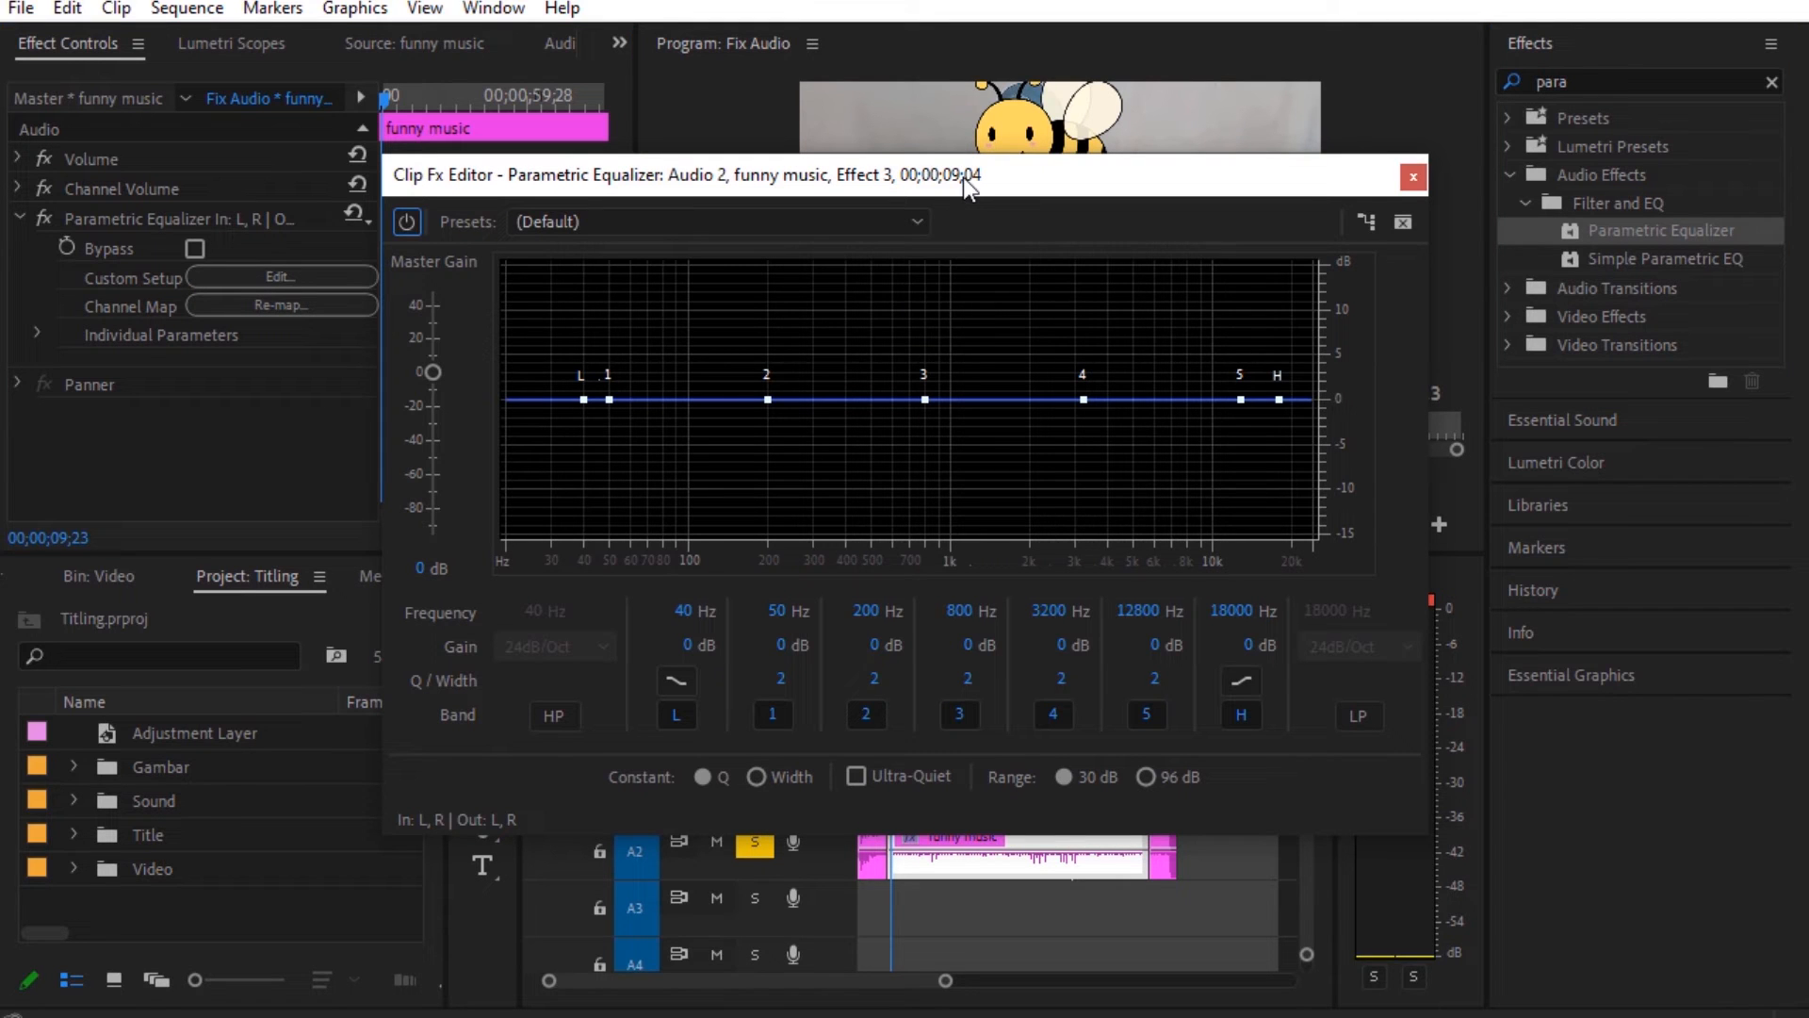
{"action": "left_click_drag", "start_coordinate": [966, 181], "coordinate": [969, 222]}
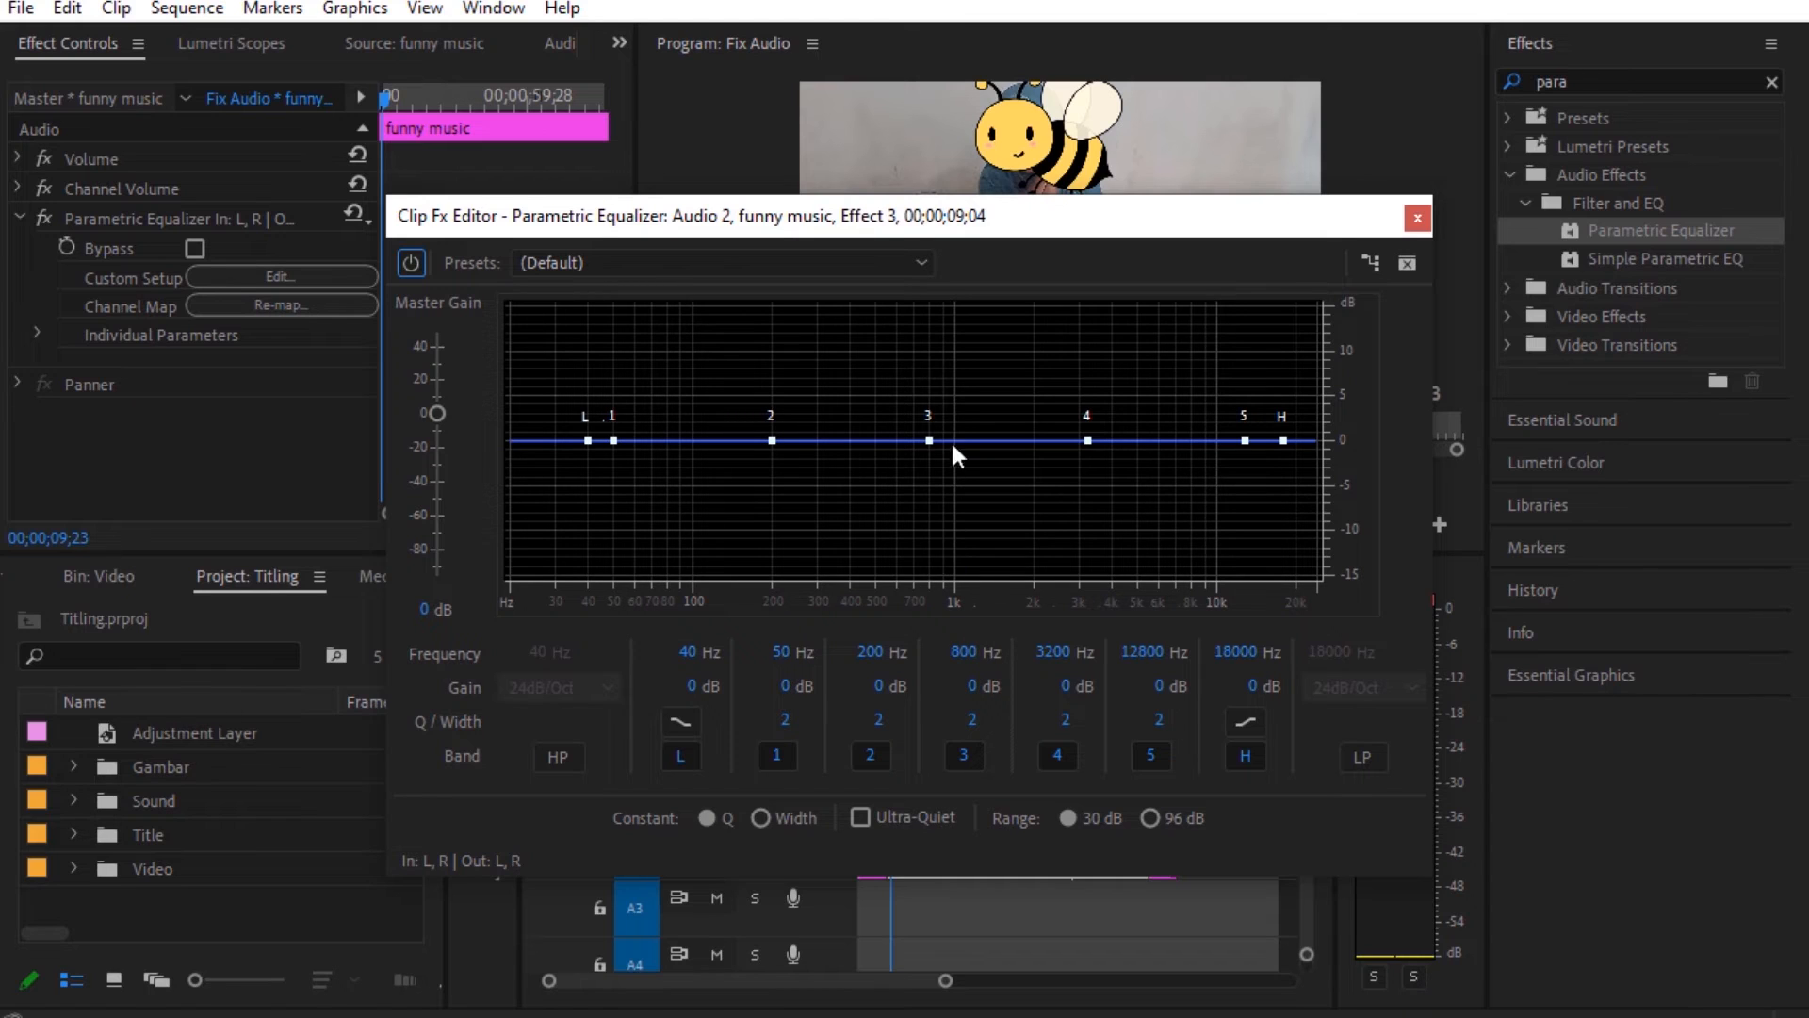
Load the Acoustic Guitar preset in the Parametric Equalizer and play the sequence with the editor still open
{"action": "left_click", "coordinate": [923, 267]}
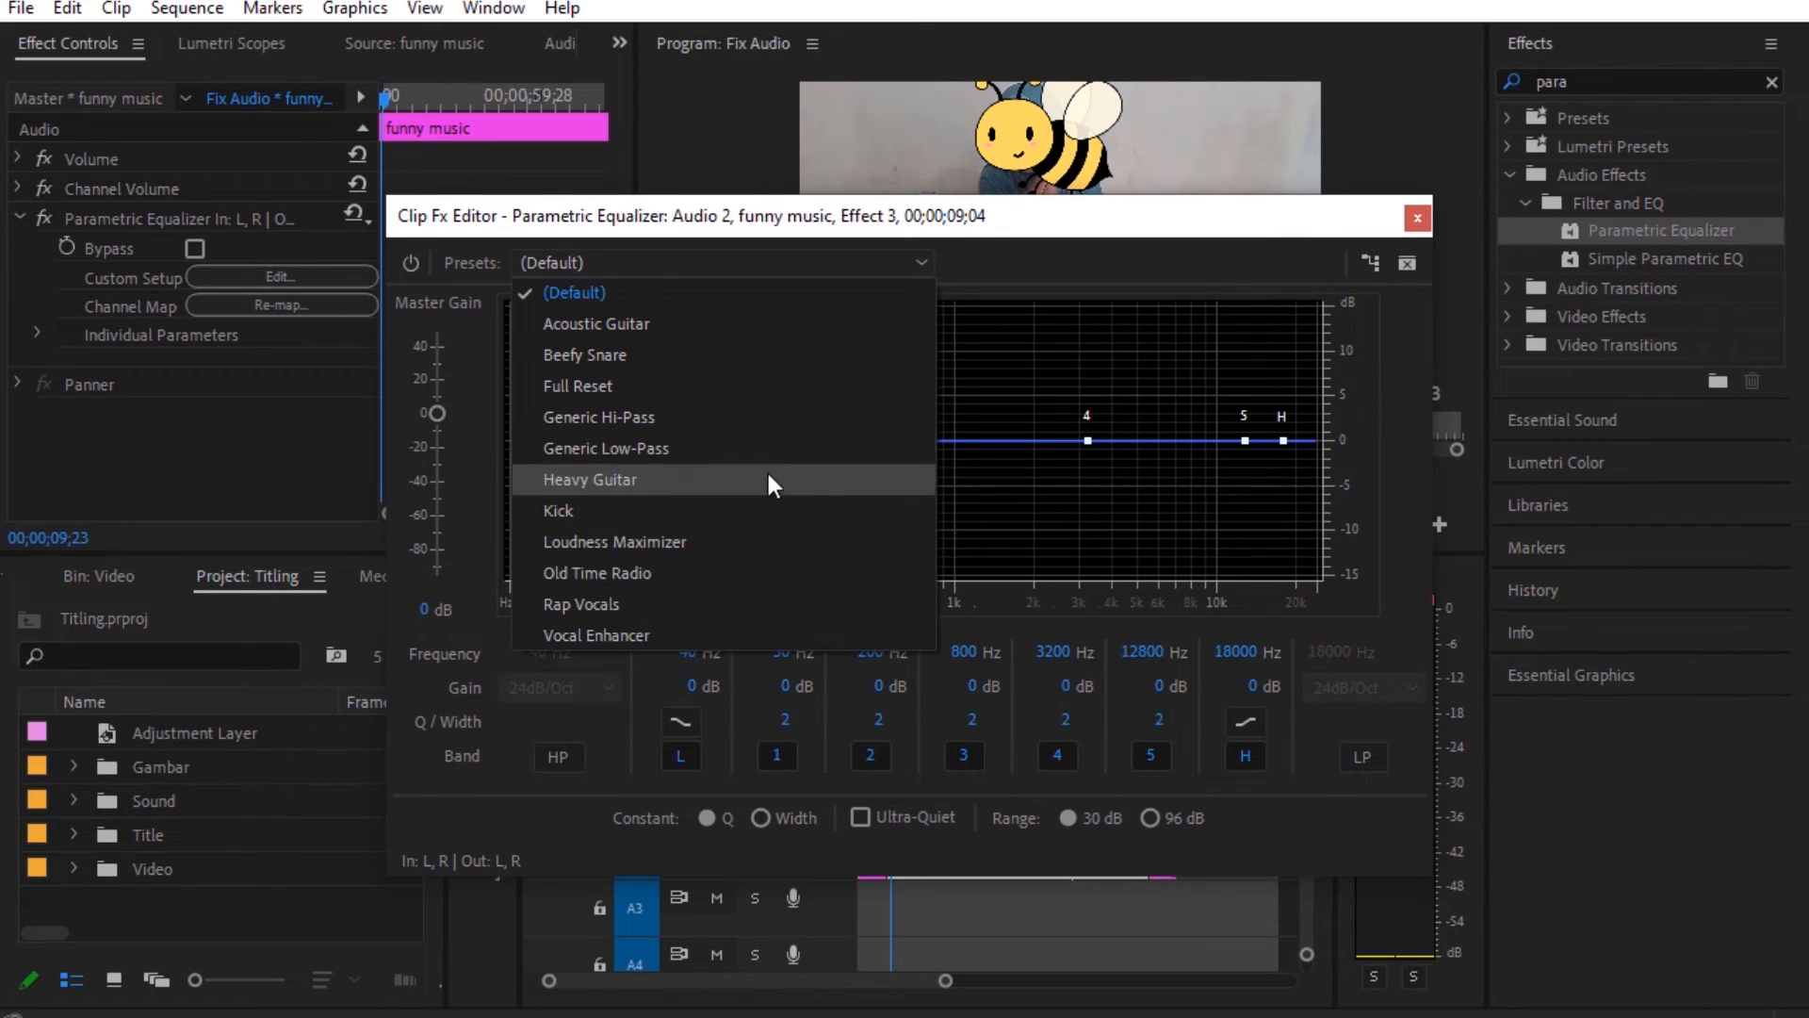
{"action": "left_click", "coordinate": [742, 326]}
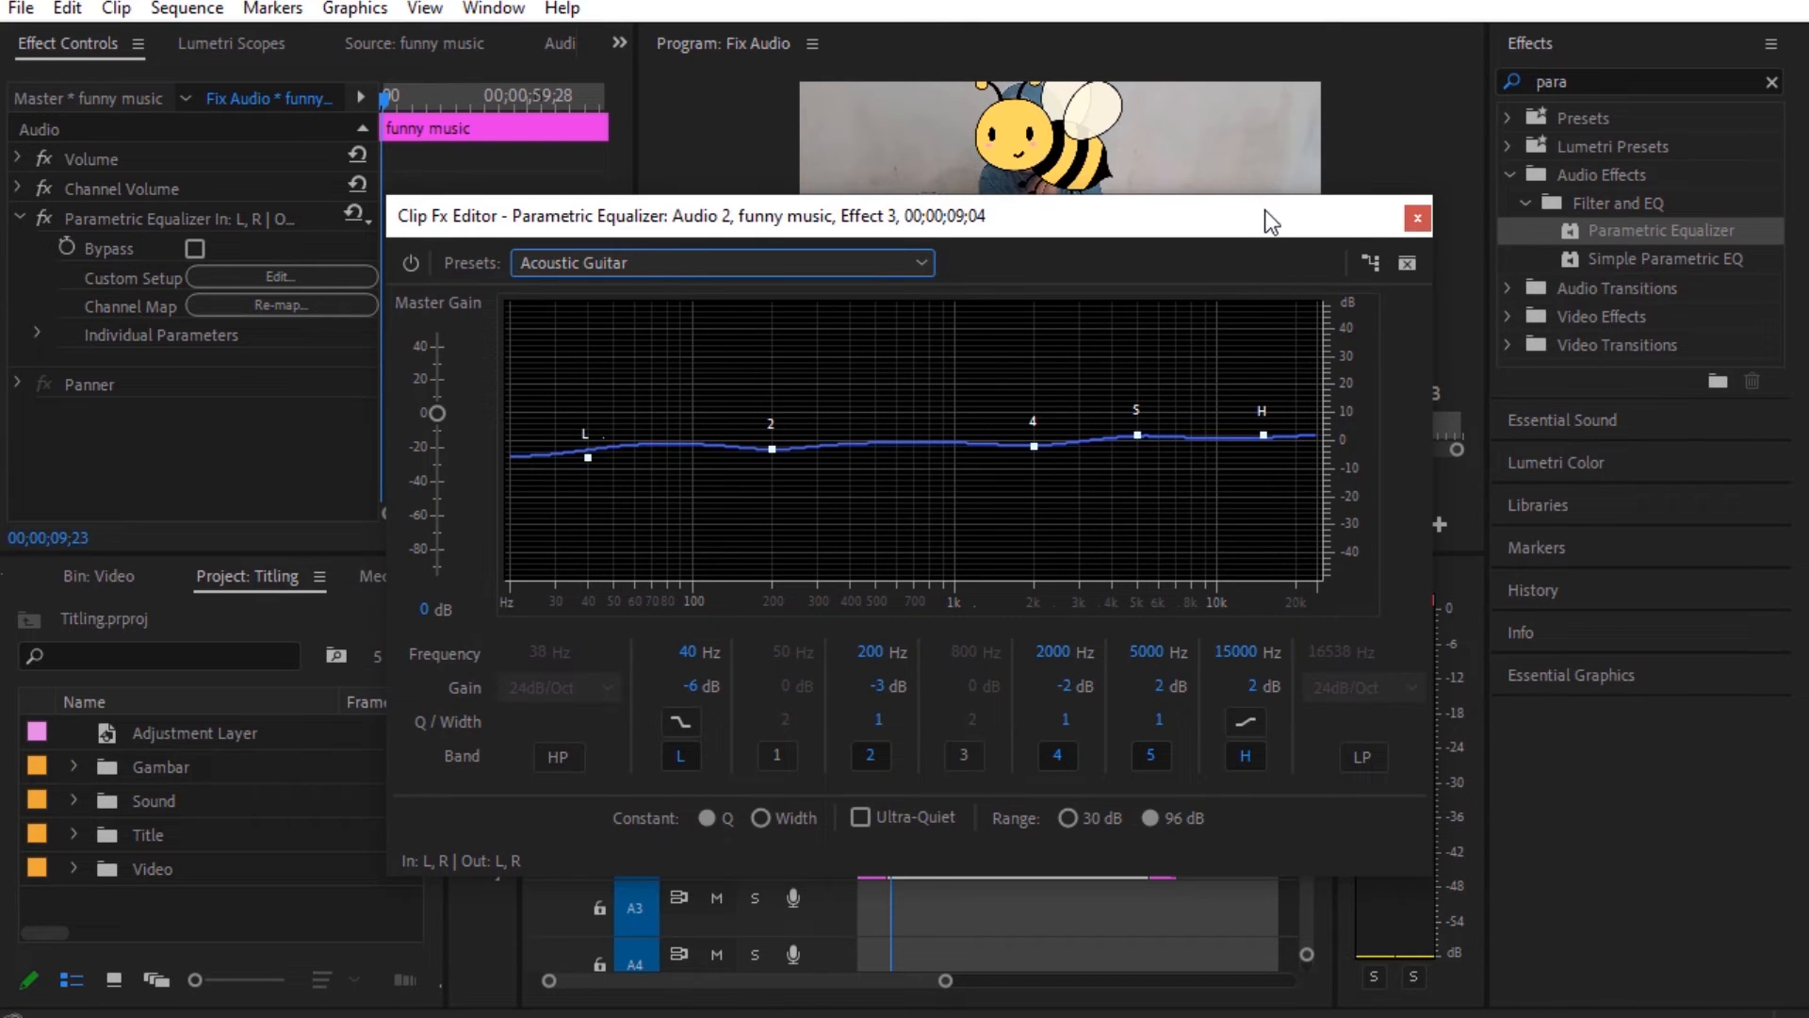
{"action": "left_click_drag", "start_coordinate": [1264, 209], "coordinate": [861, 234]}
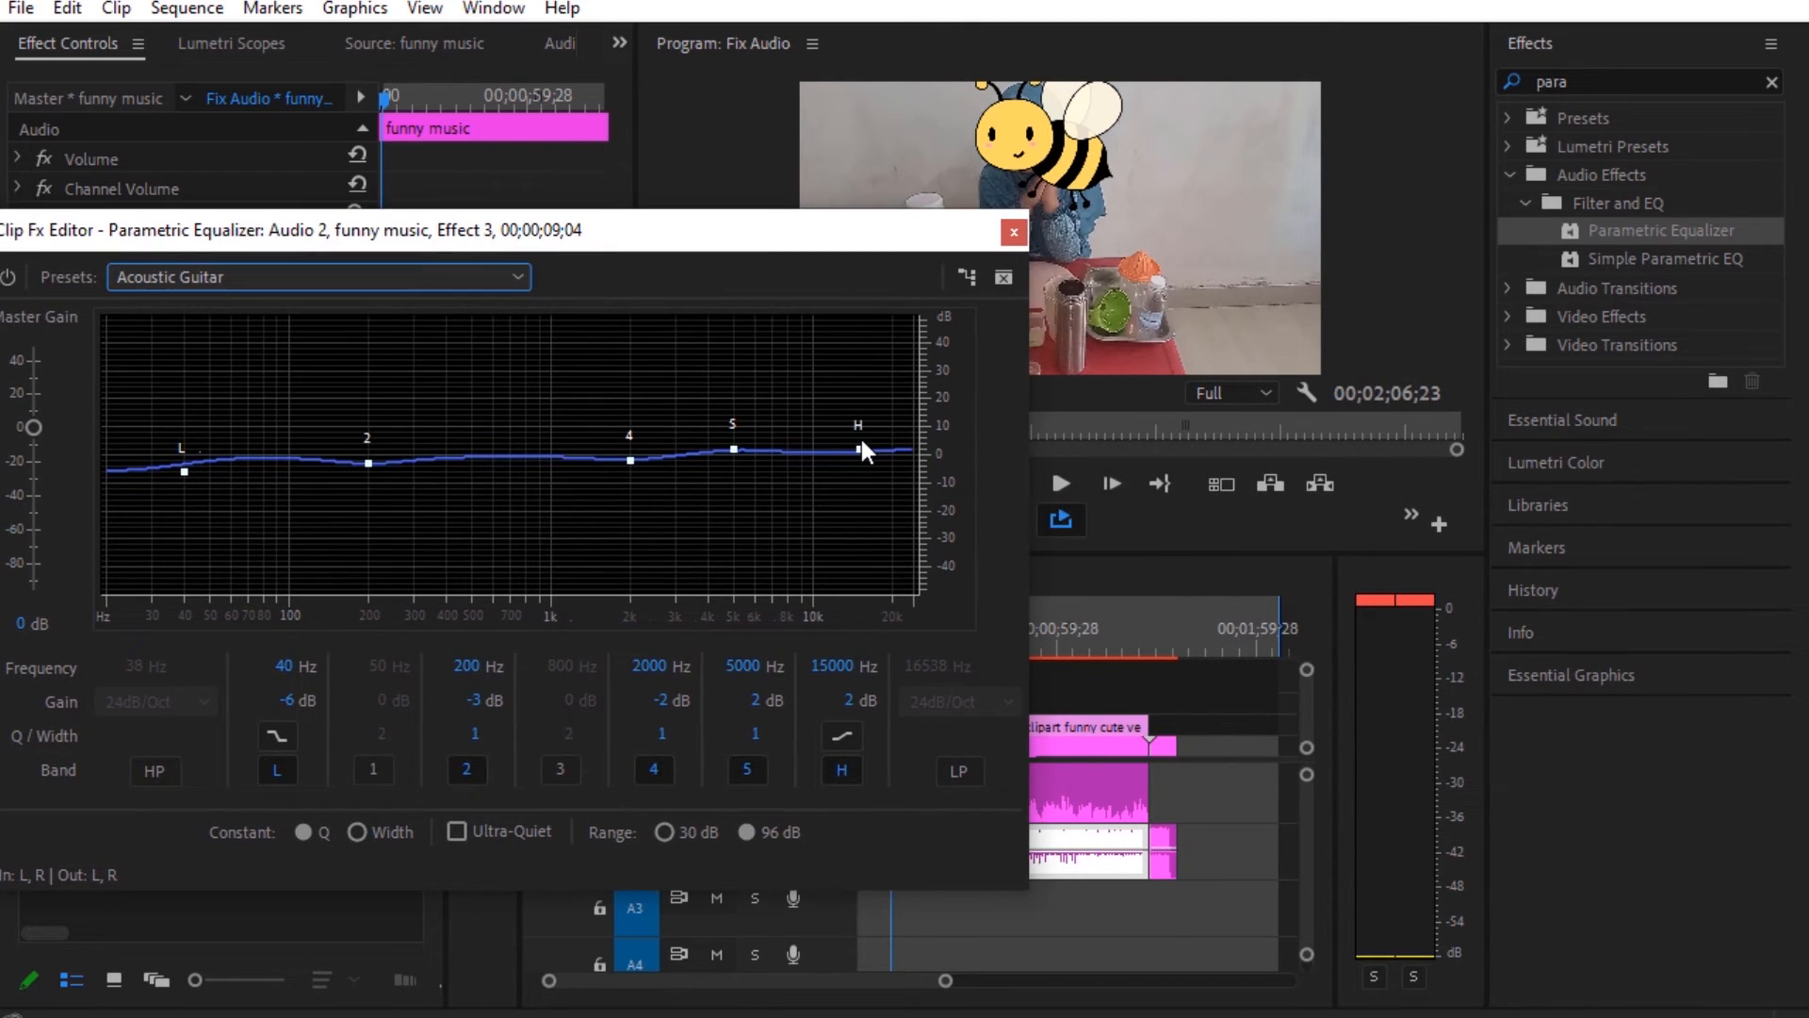
{"action": "left_click", "coordinate": [1061, 486]}
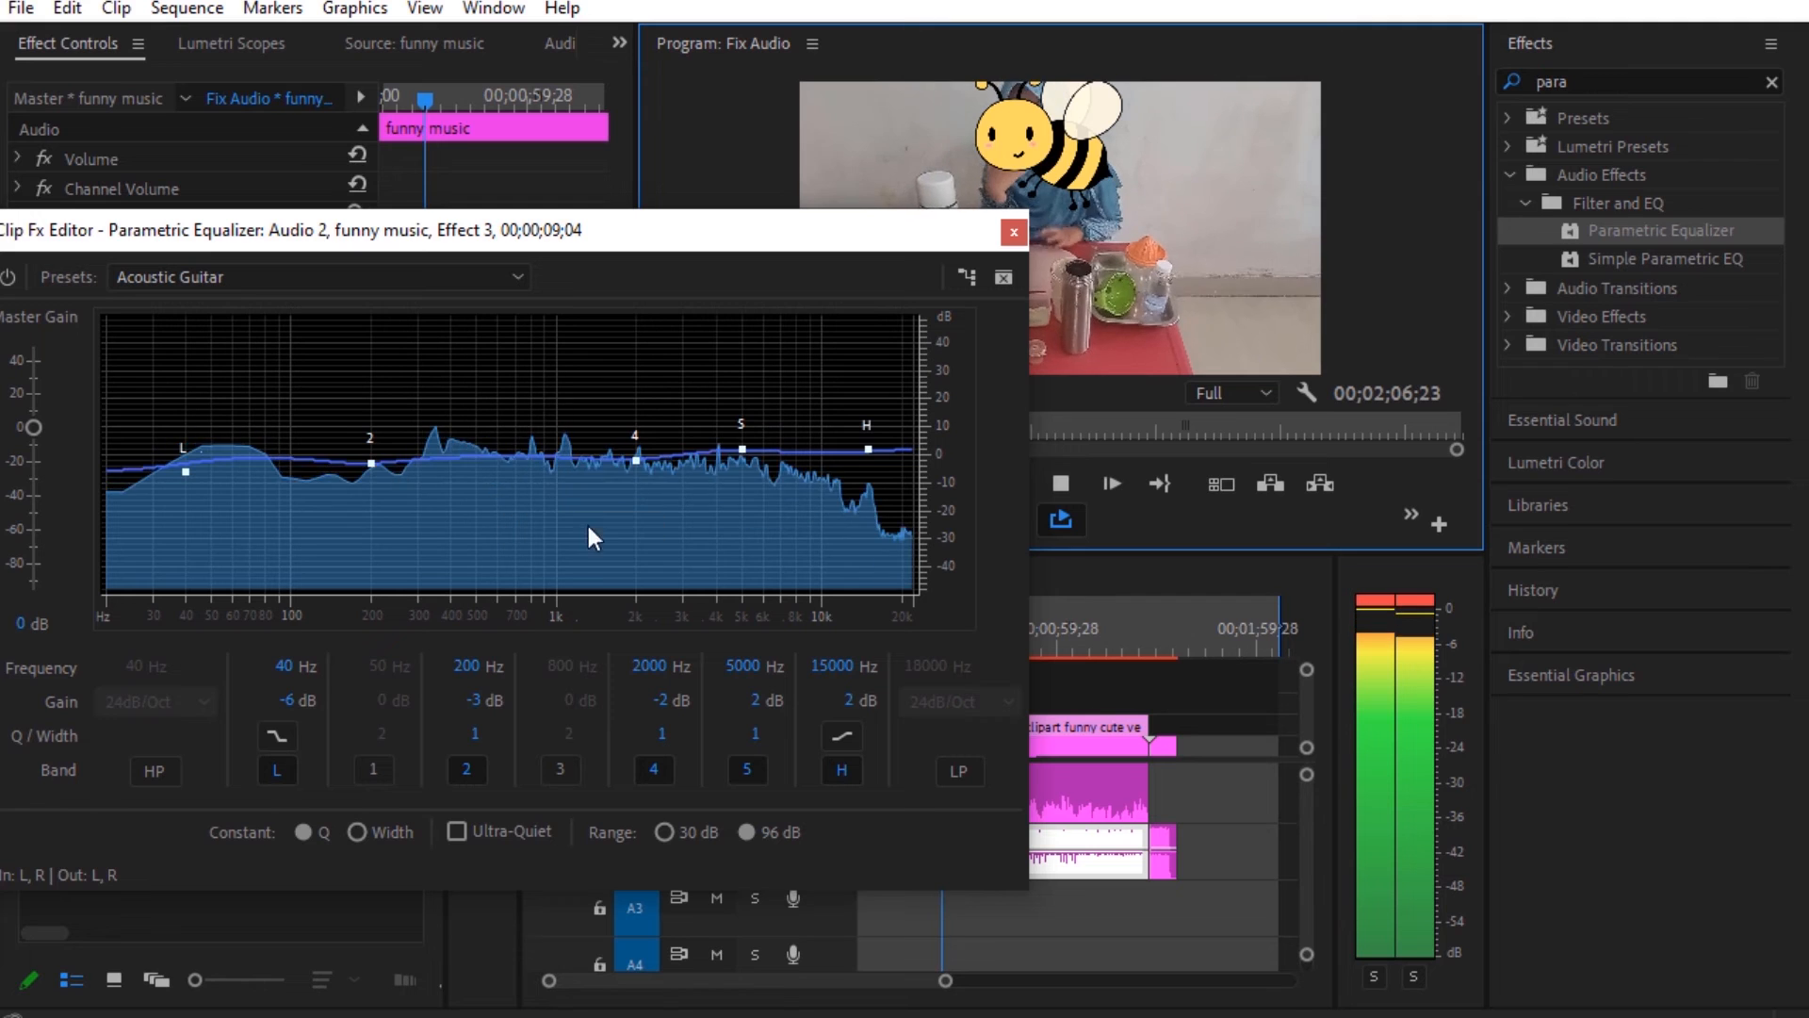
Lower the equalizer's band 2 point to about -32.3 dB at 1046 Hz during playback, and close the effect editor
{"action": "mouse_move", "coordinate": [373, 465]}
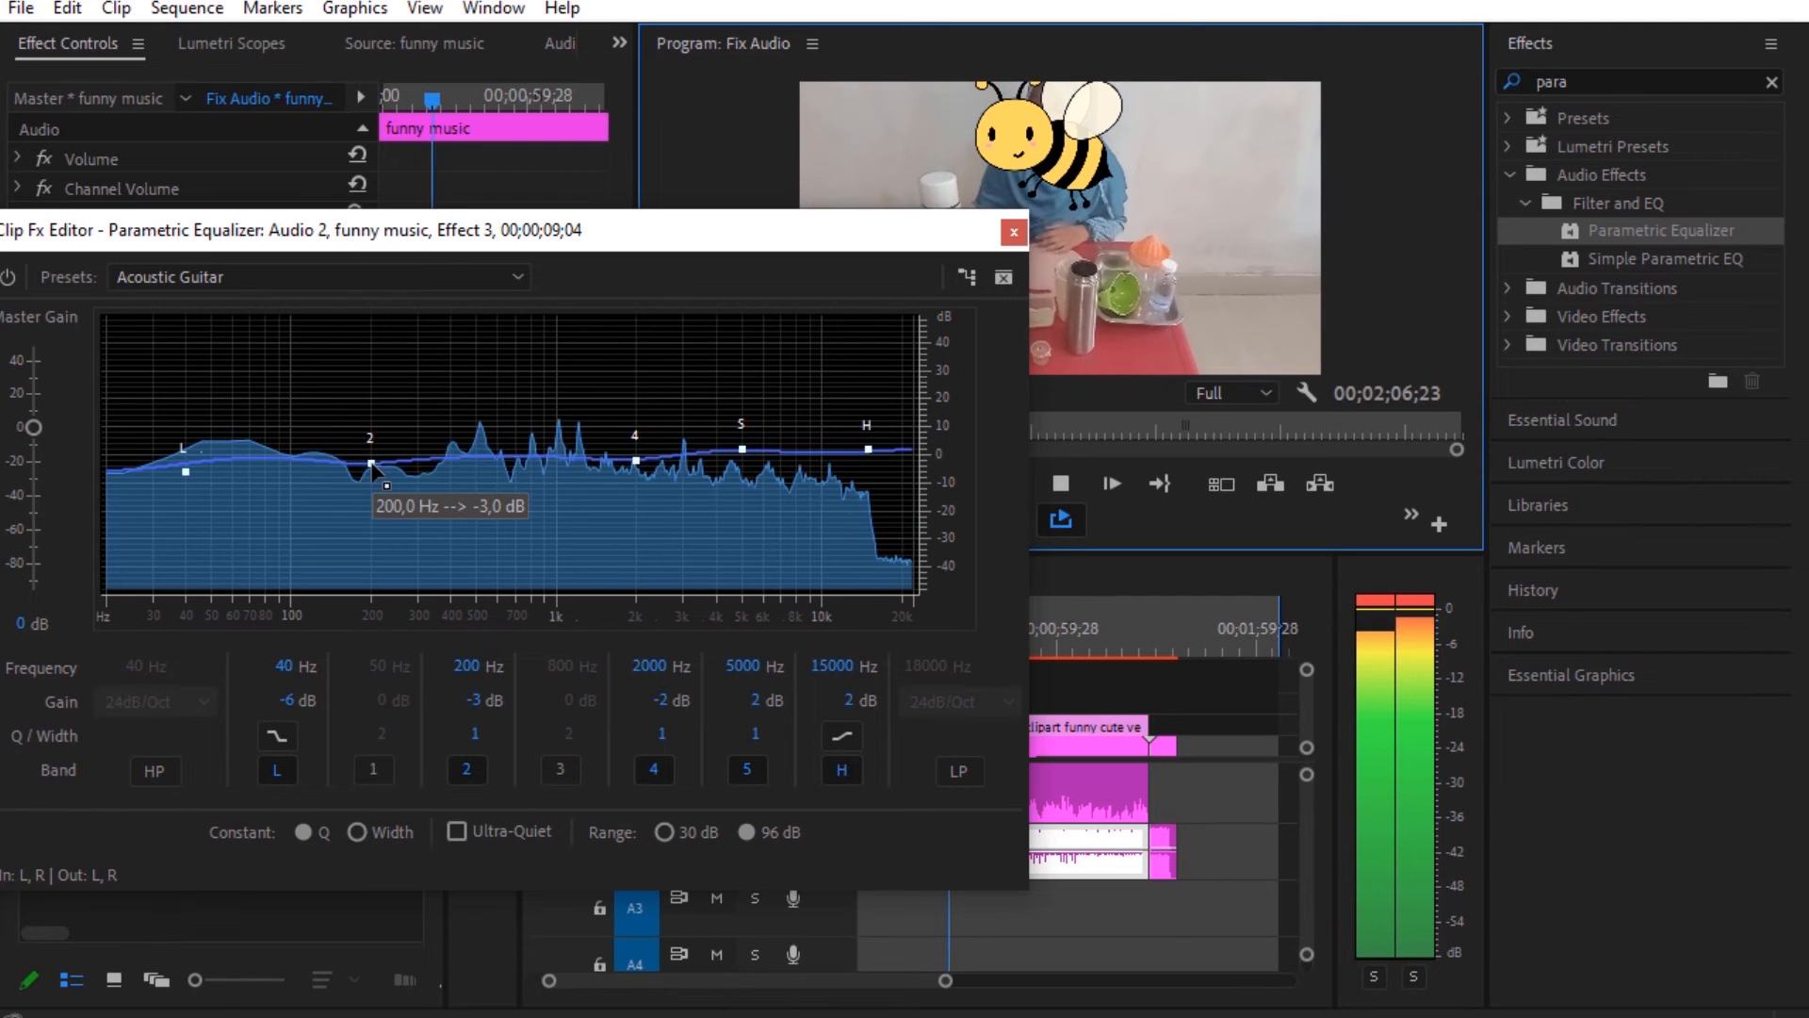
{"action": "left_click_drag", "start_coordinate": [372, 466], "coordinate": [496, 514]}
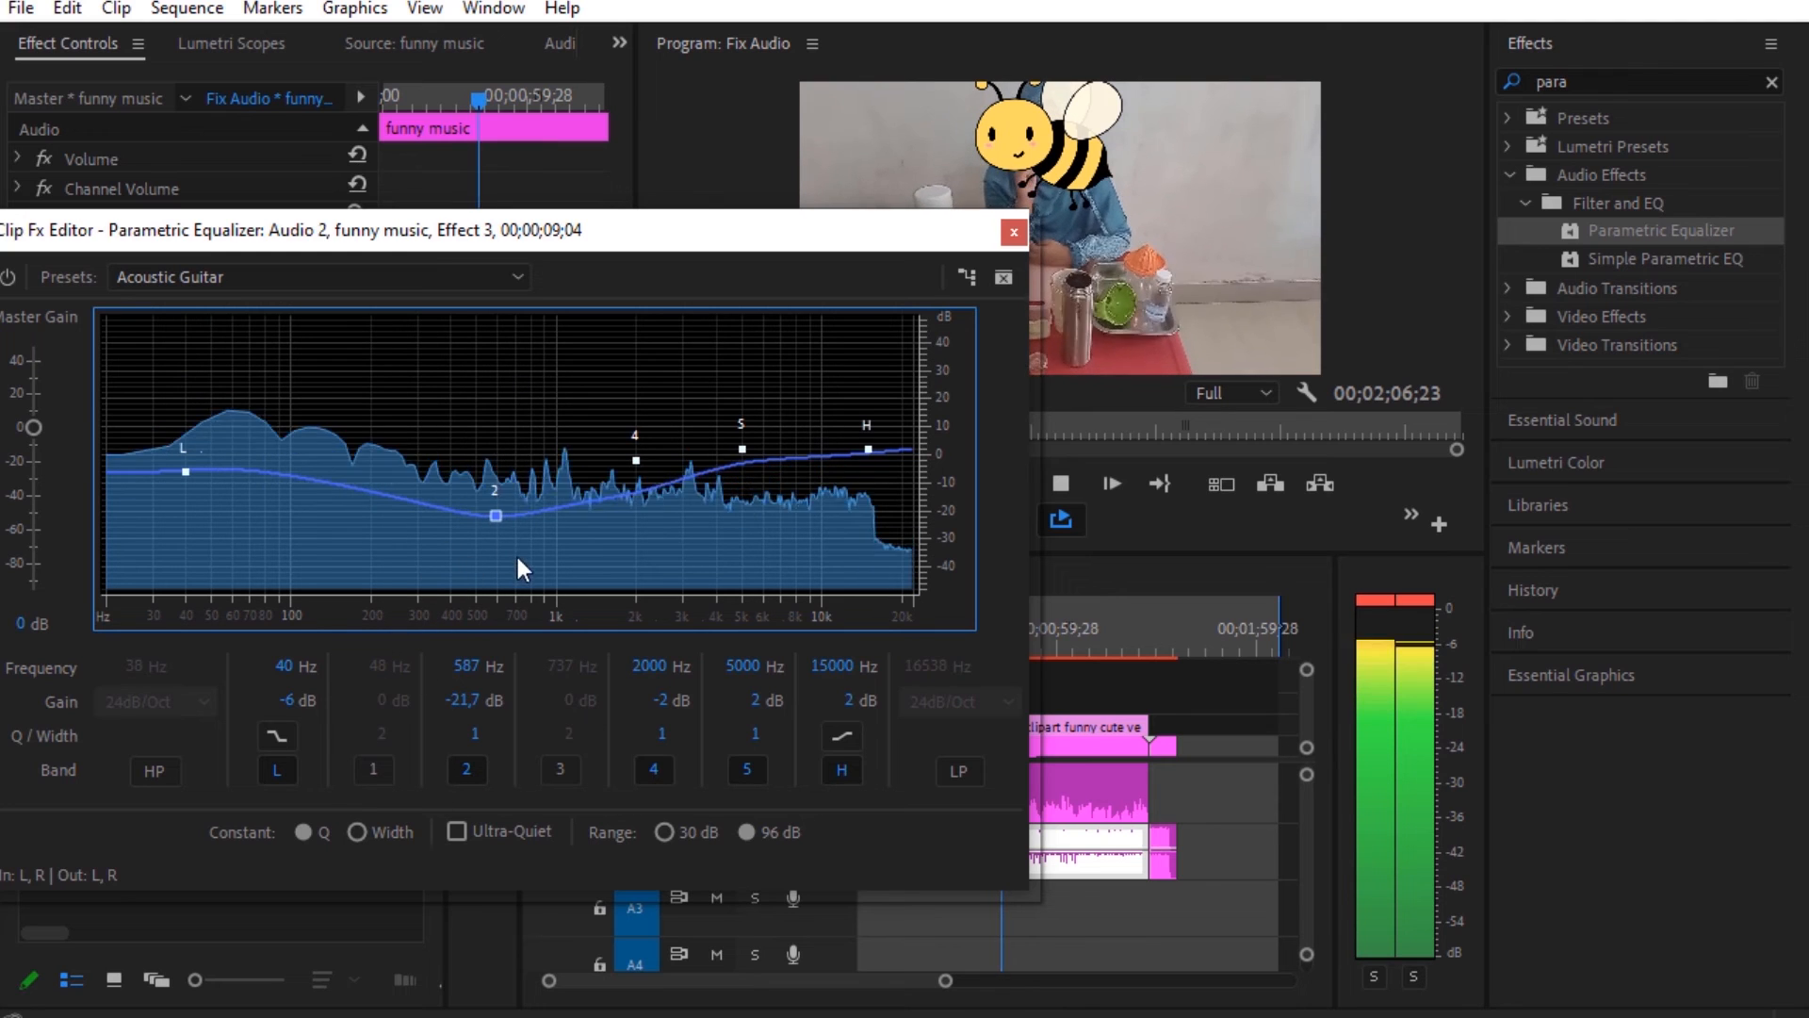
{"action": "mouse_move", "coordinate": [492, 516]}
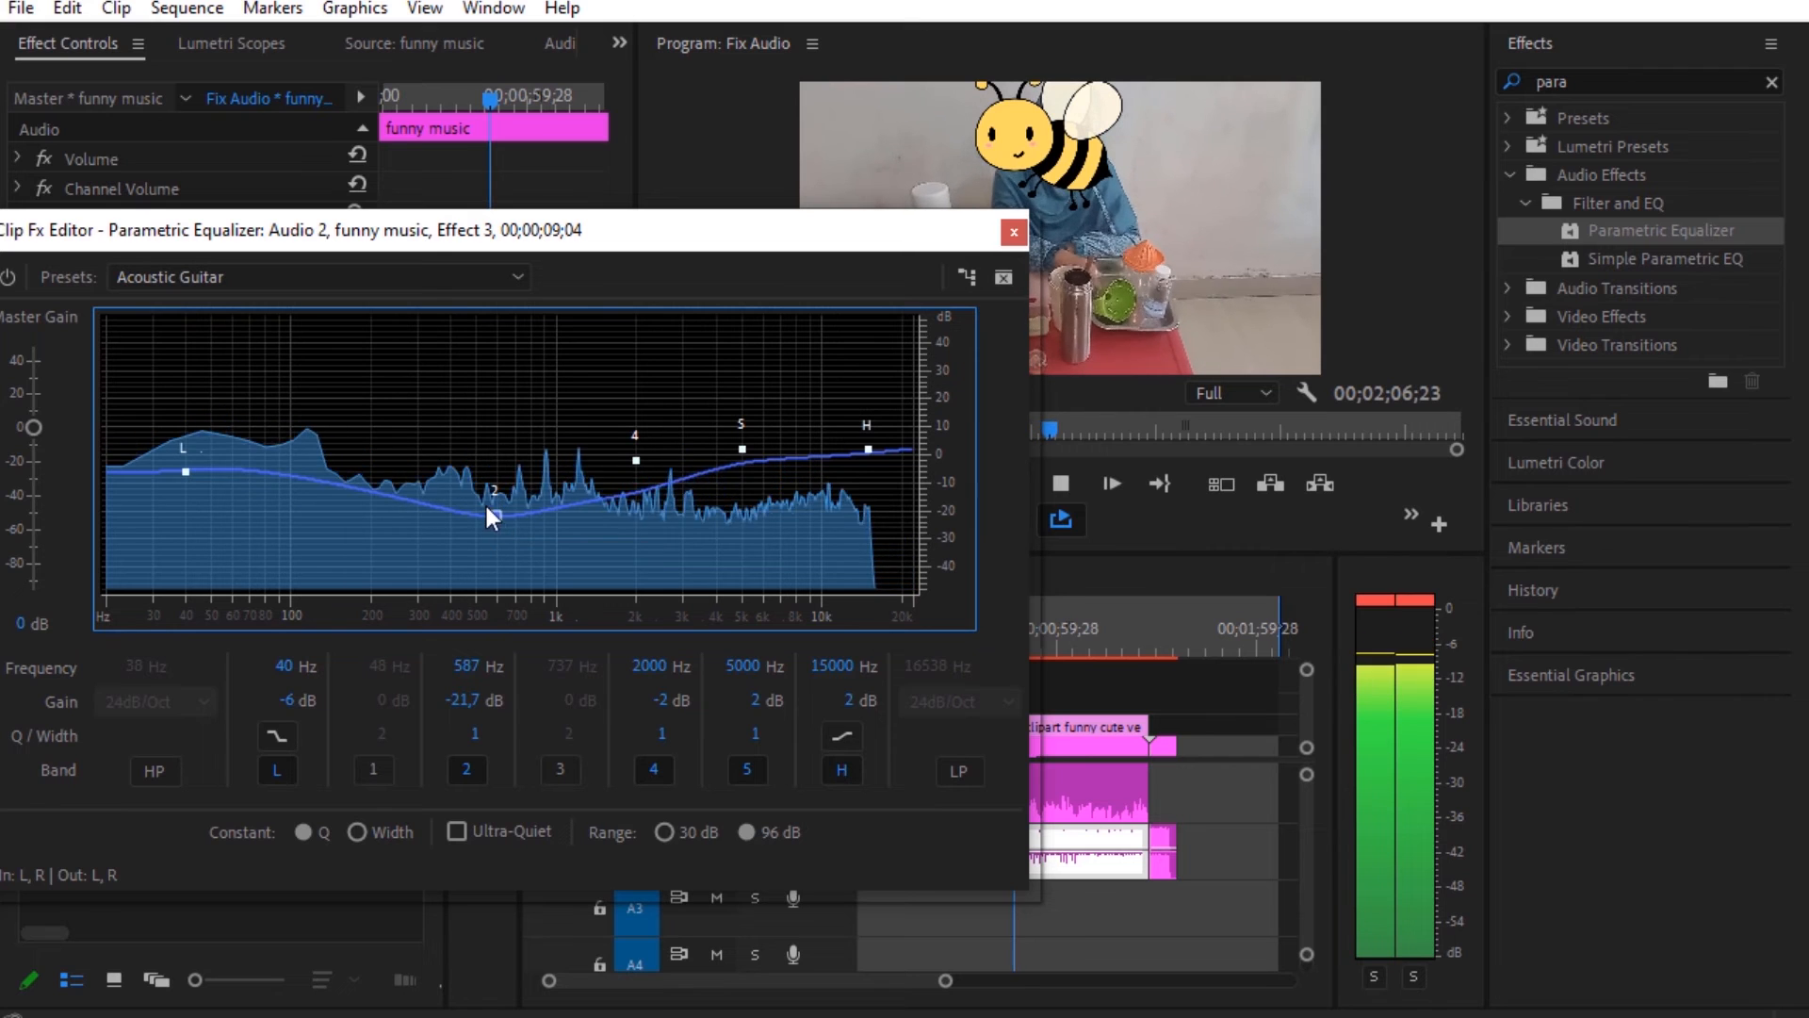
{"action": "left_click_drag", "start_coordinate": [496, 516], "coordinate": [558, 543]}
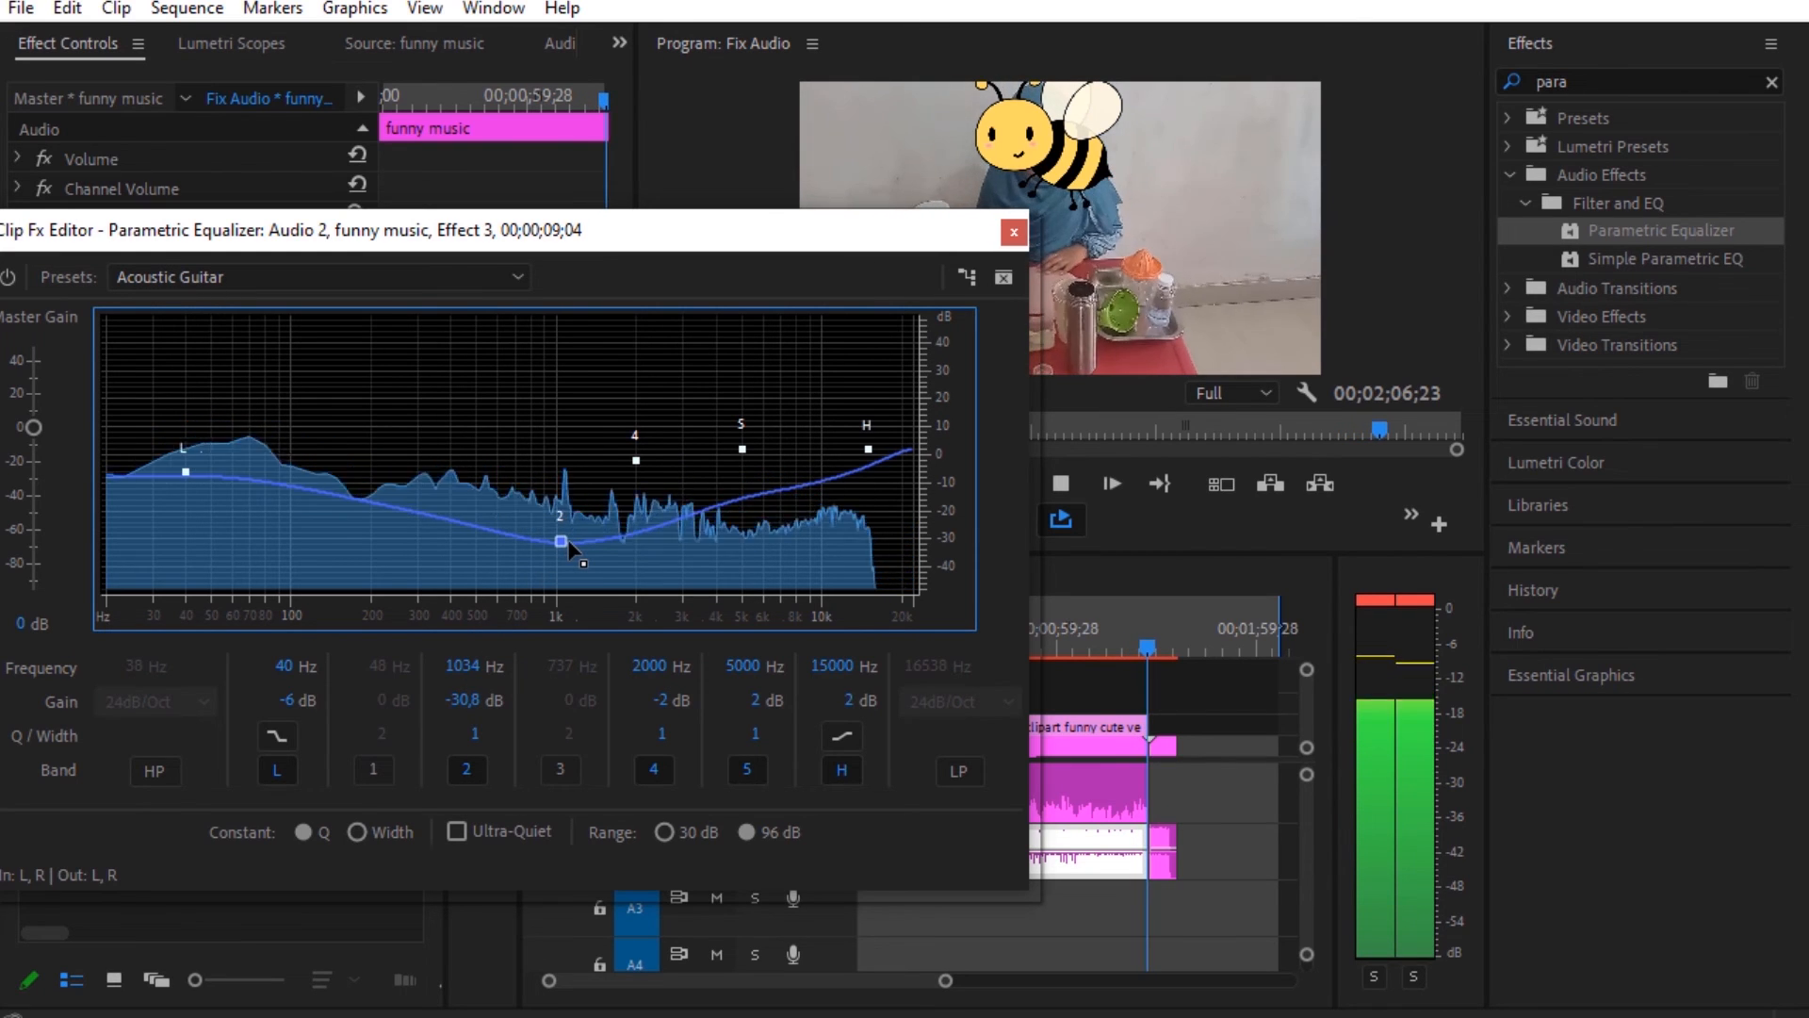
{"action": "left_click_drag", "start_coordinate": [576, 536], "coordinate": [571, 544]}
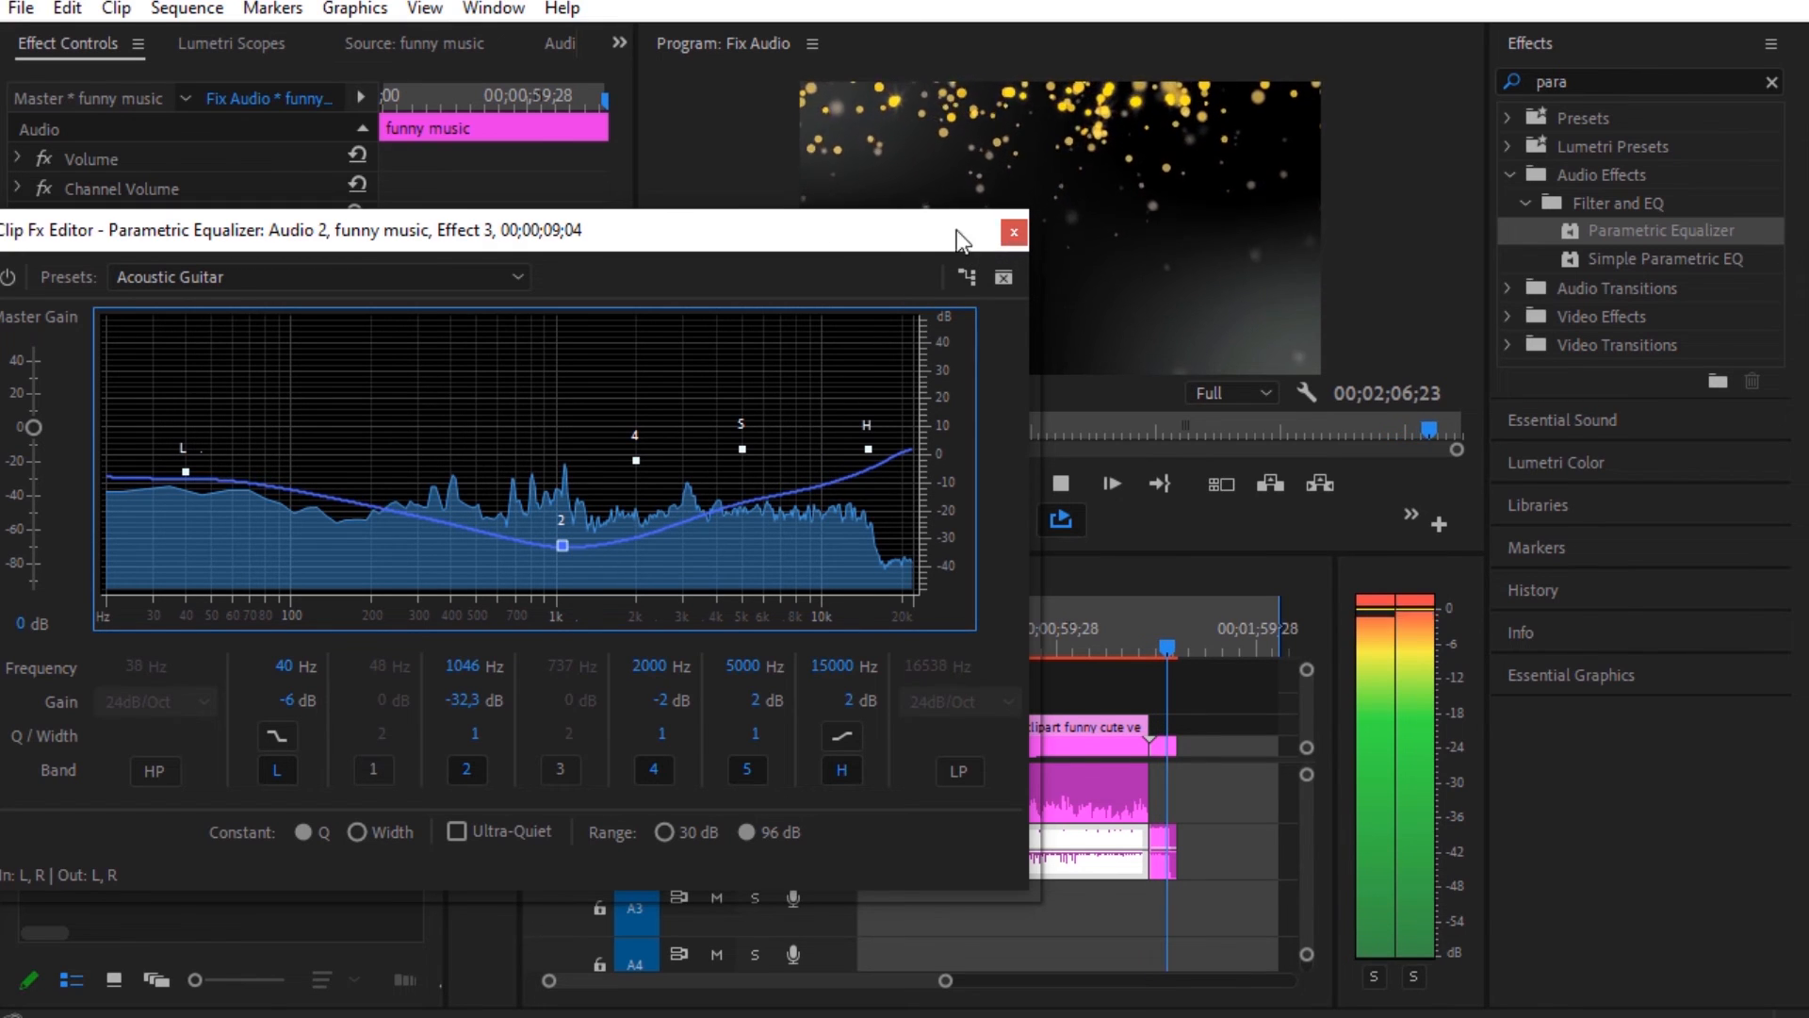
{"action": "left_click", "coordinate": [1011, 232]}
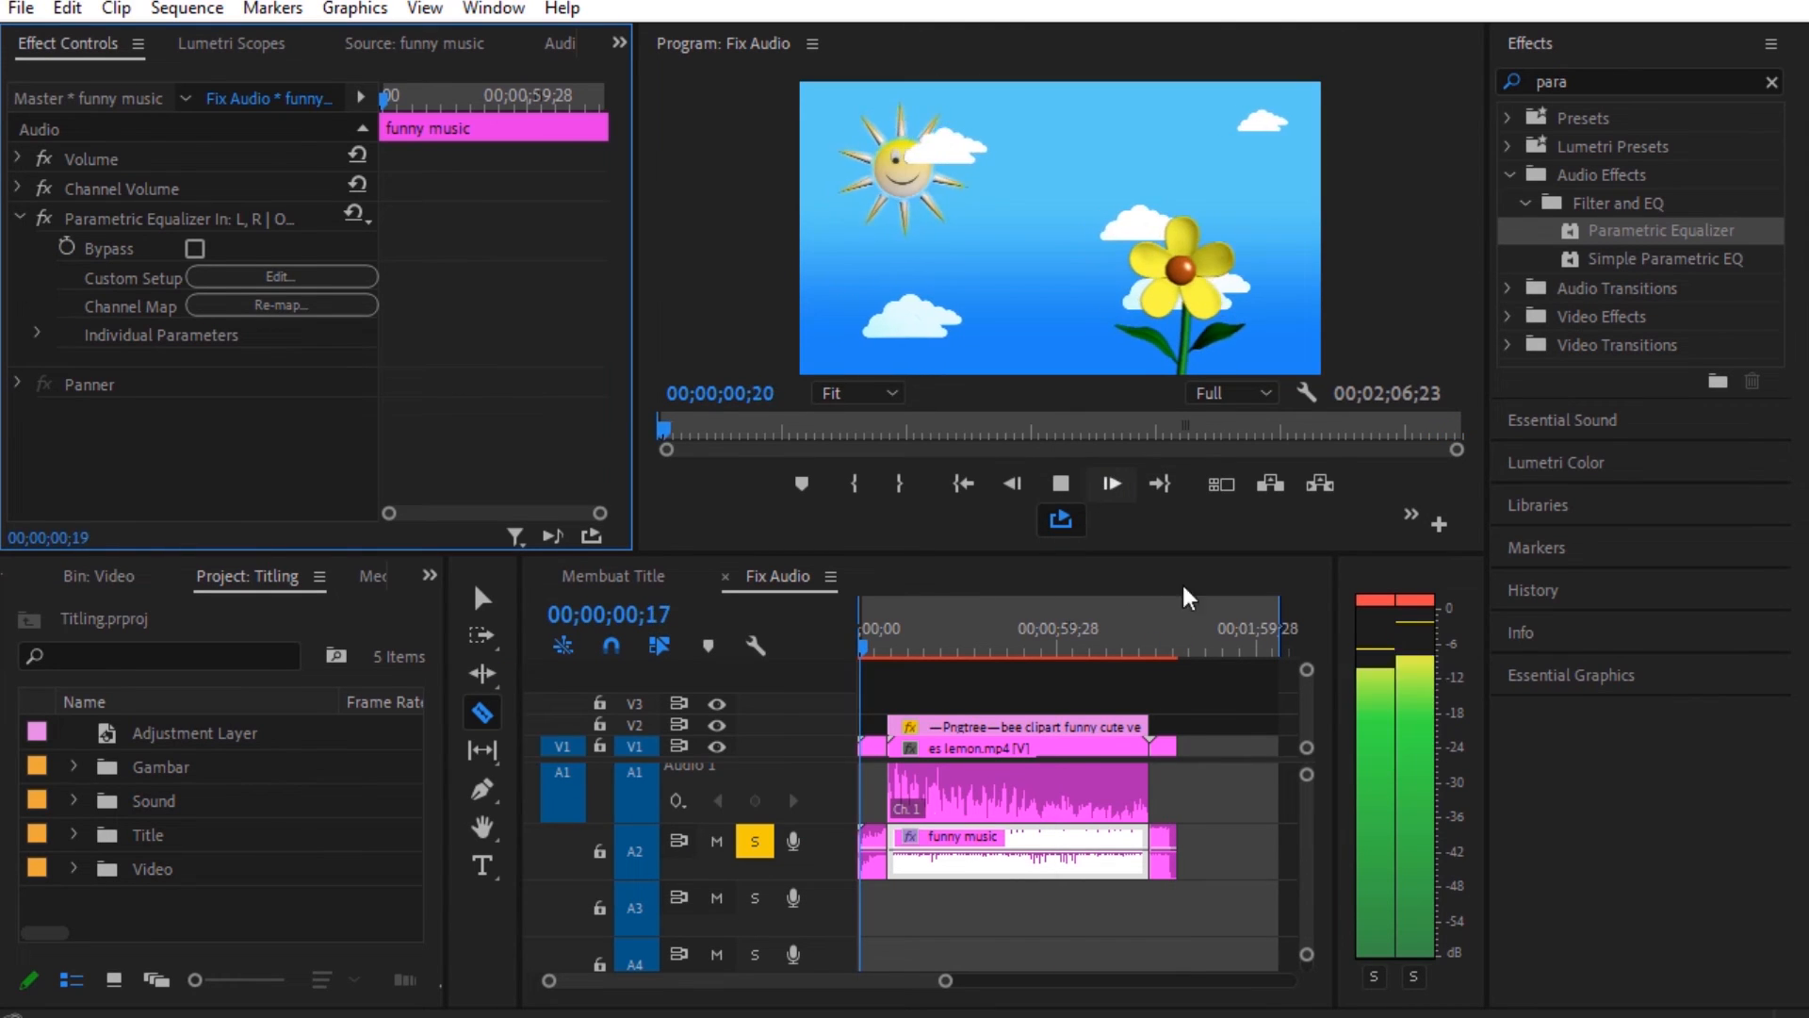
Stop playback, move the playhead to just before the es lemon clip's end, and play across the funny music cut there
{"action": "left_click", "coordinate": [1062, 480]}
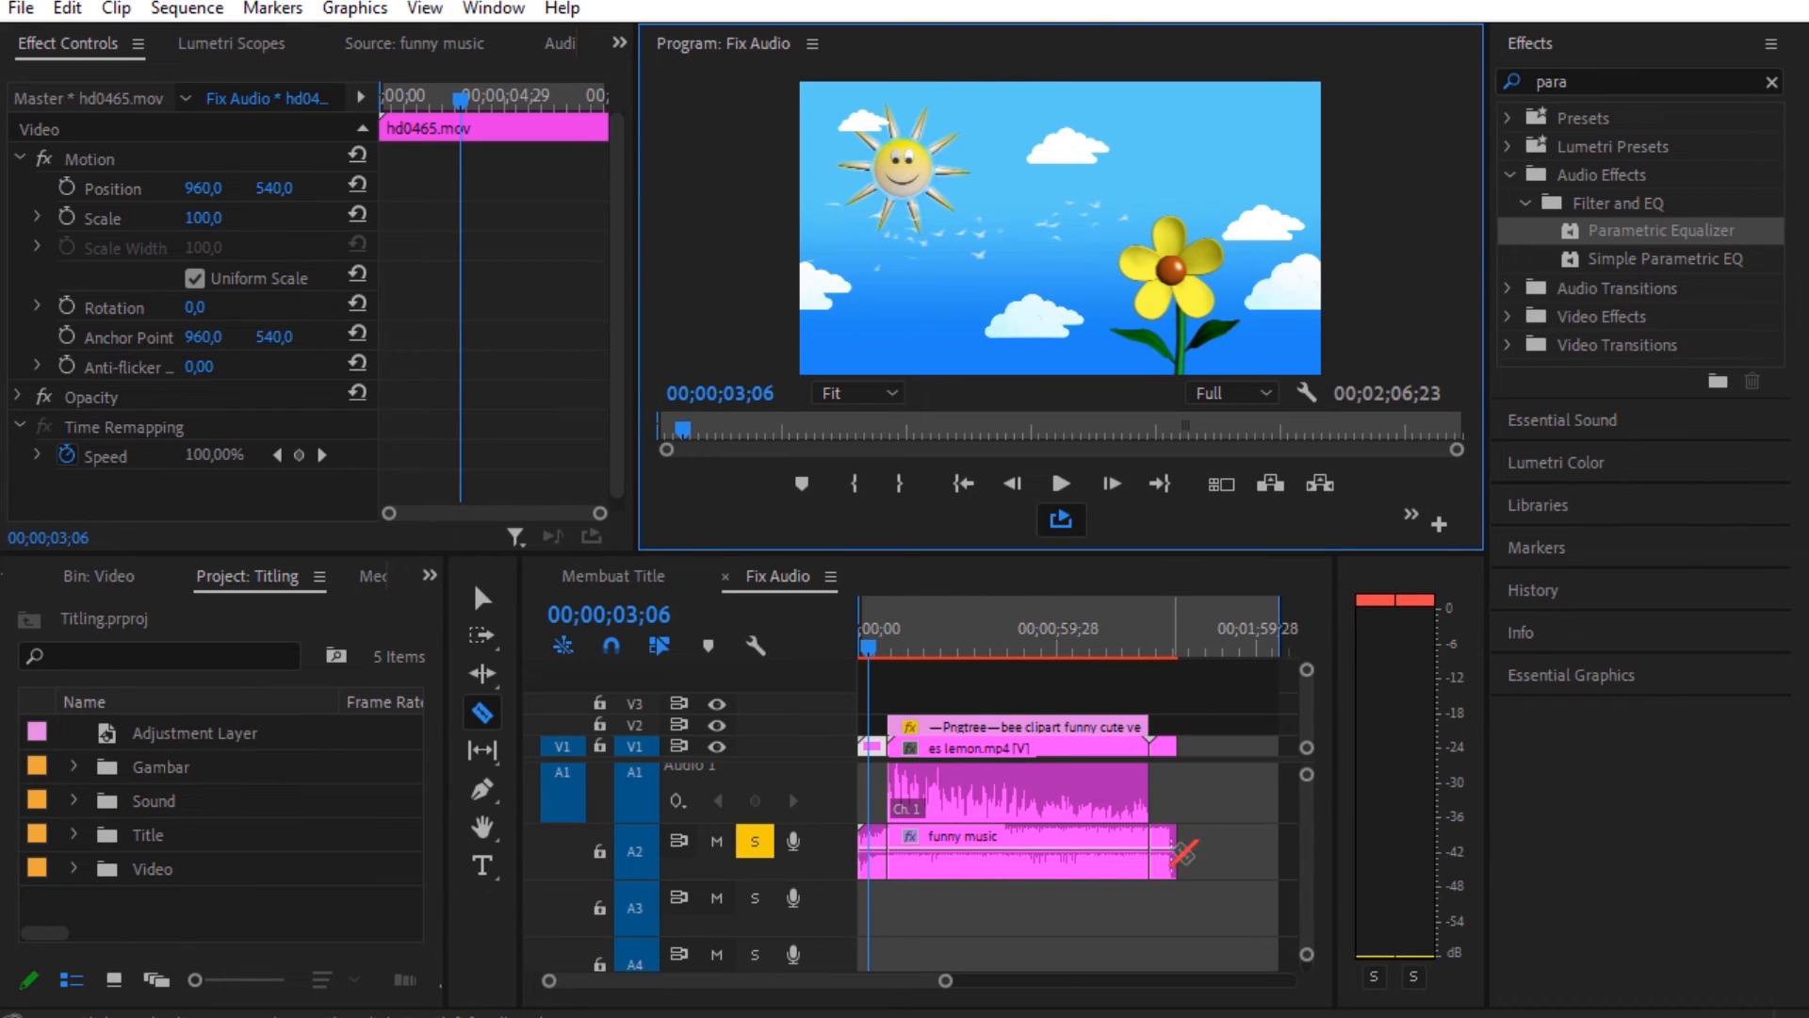
{"action": "left_click_drag", "start_coordinate": [866, 627], "coordinate": [1142, 716]}
{"action": "key", "text": "space"}
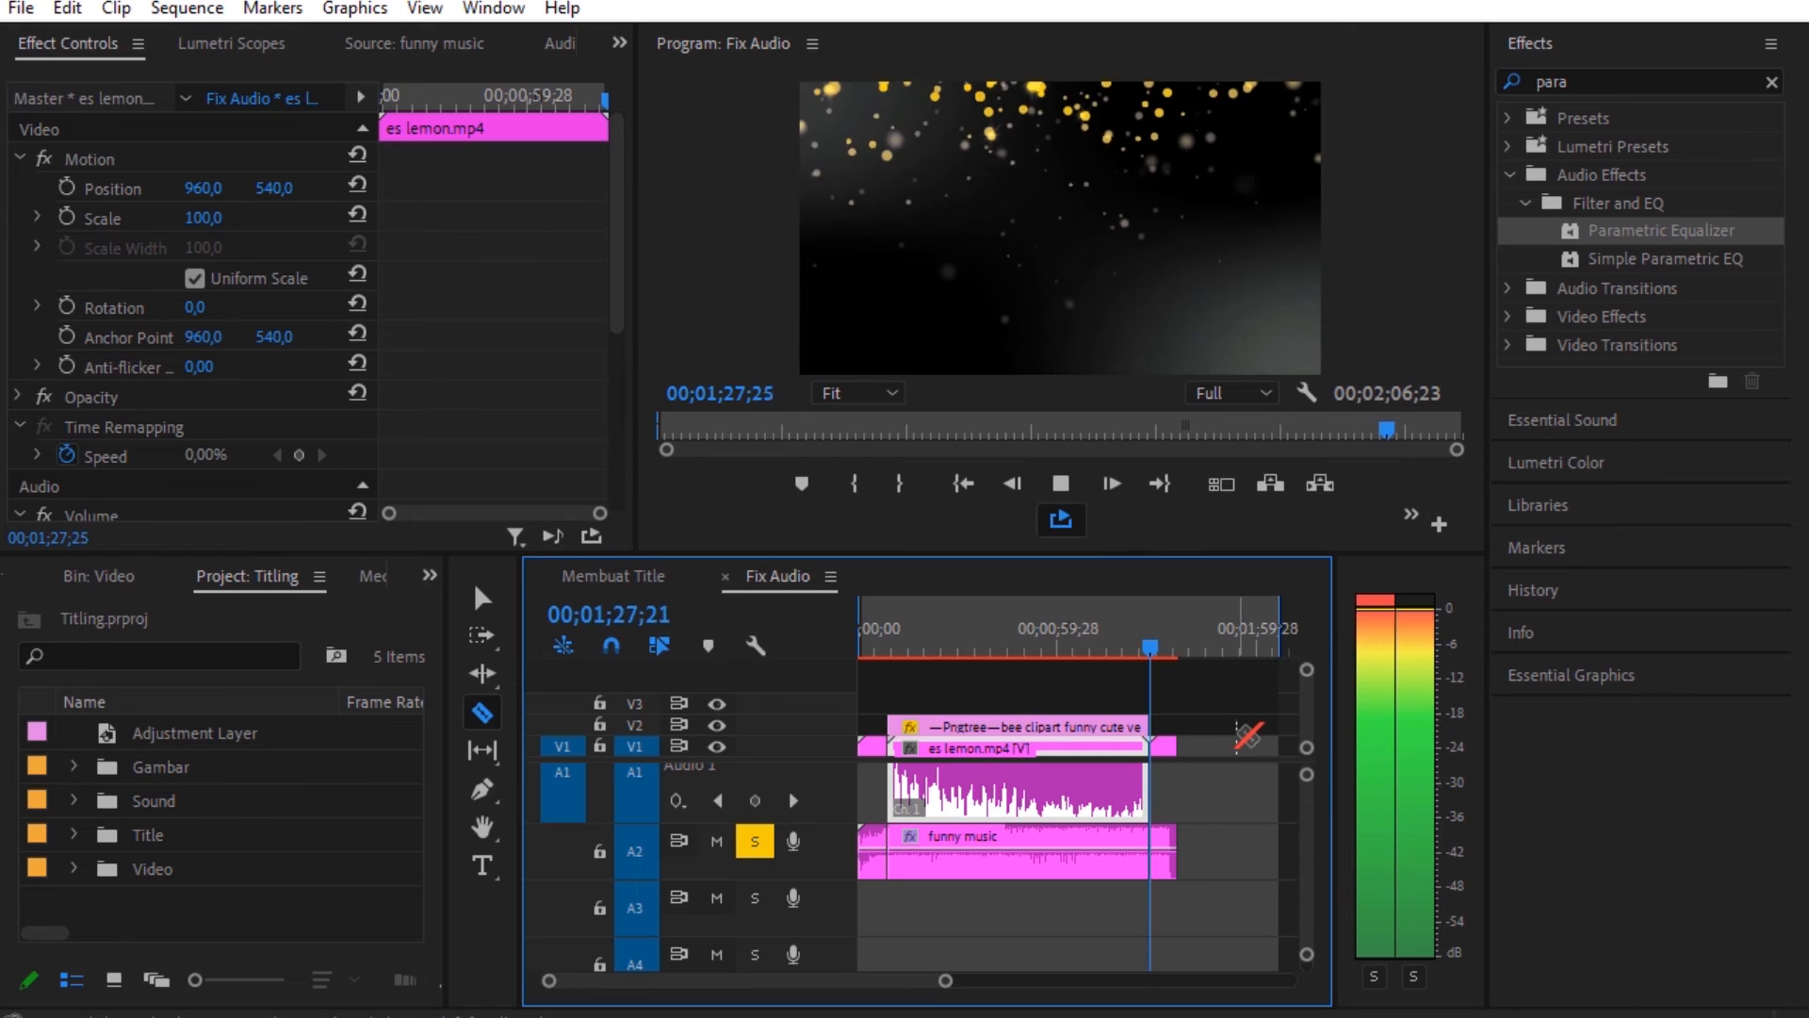
{"action": "key", "text": "space"}
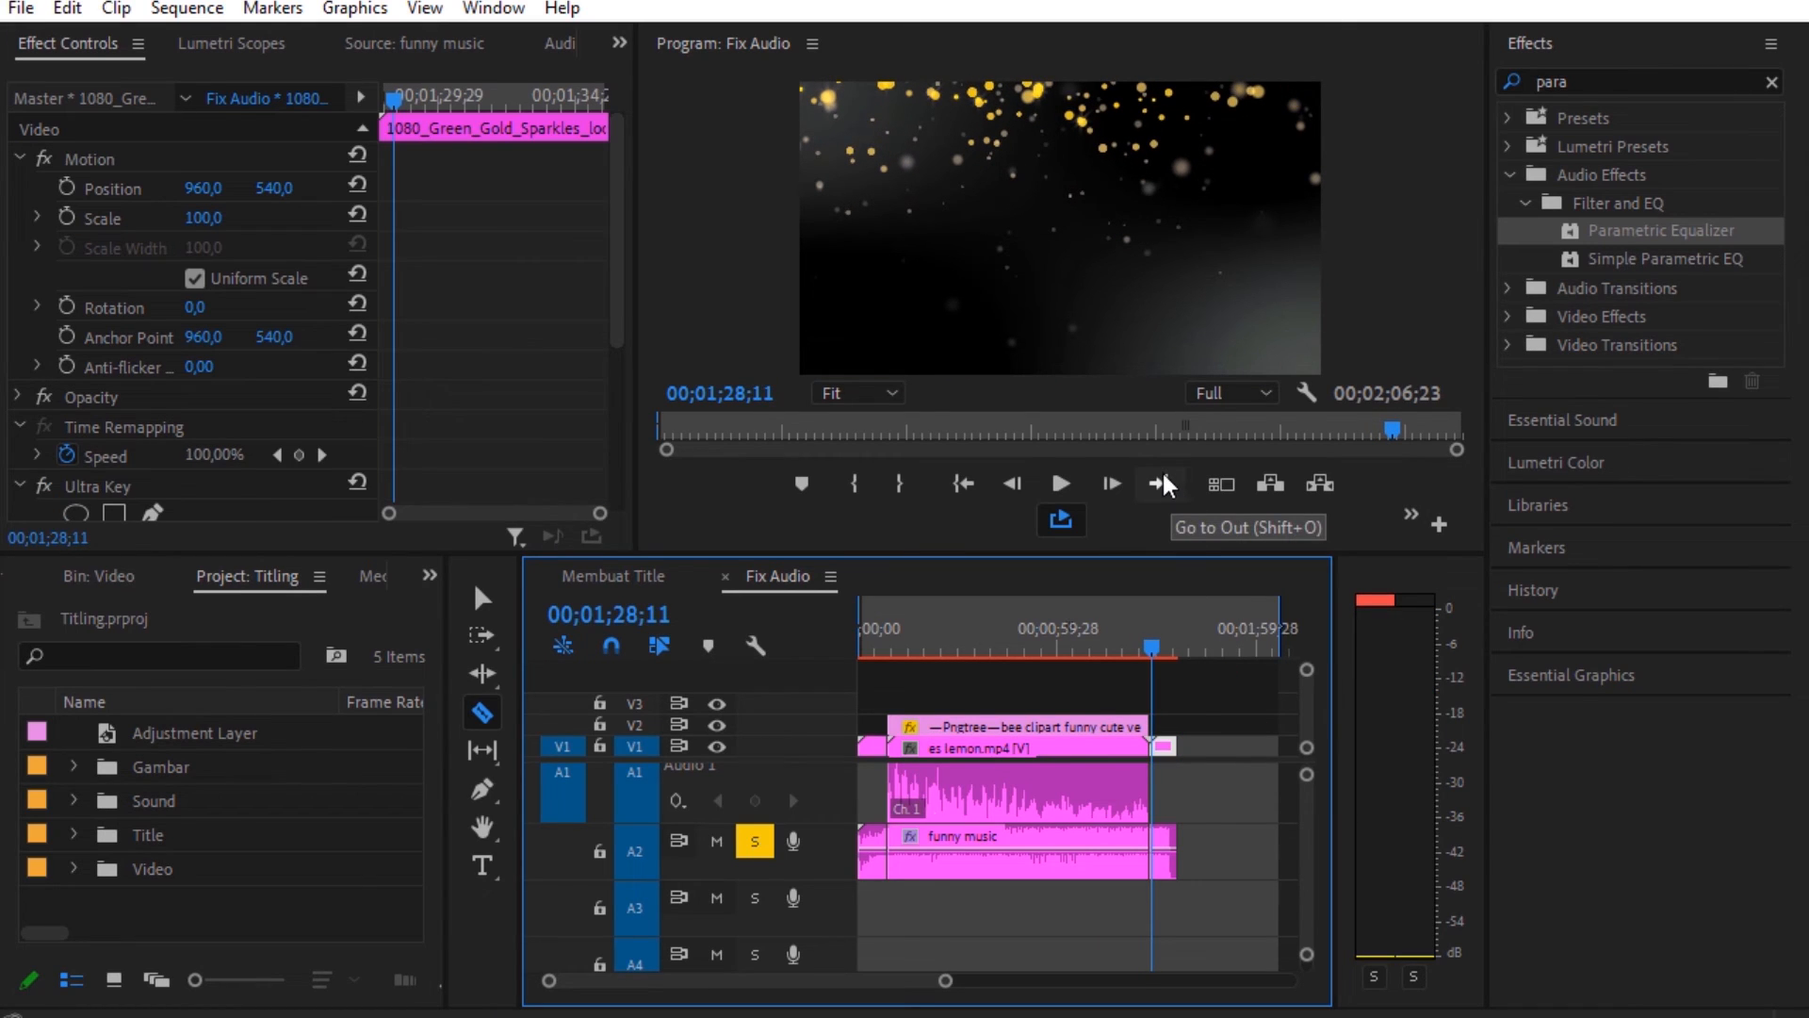
Search the effects for "cons" and select the Constant Power audio crossfade
{"action": "left_click", "coordinate": [1771, 82]}
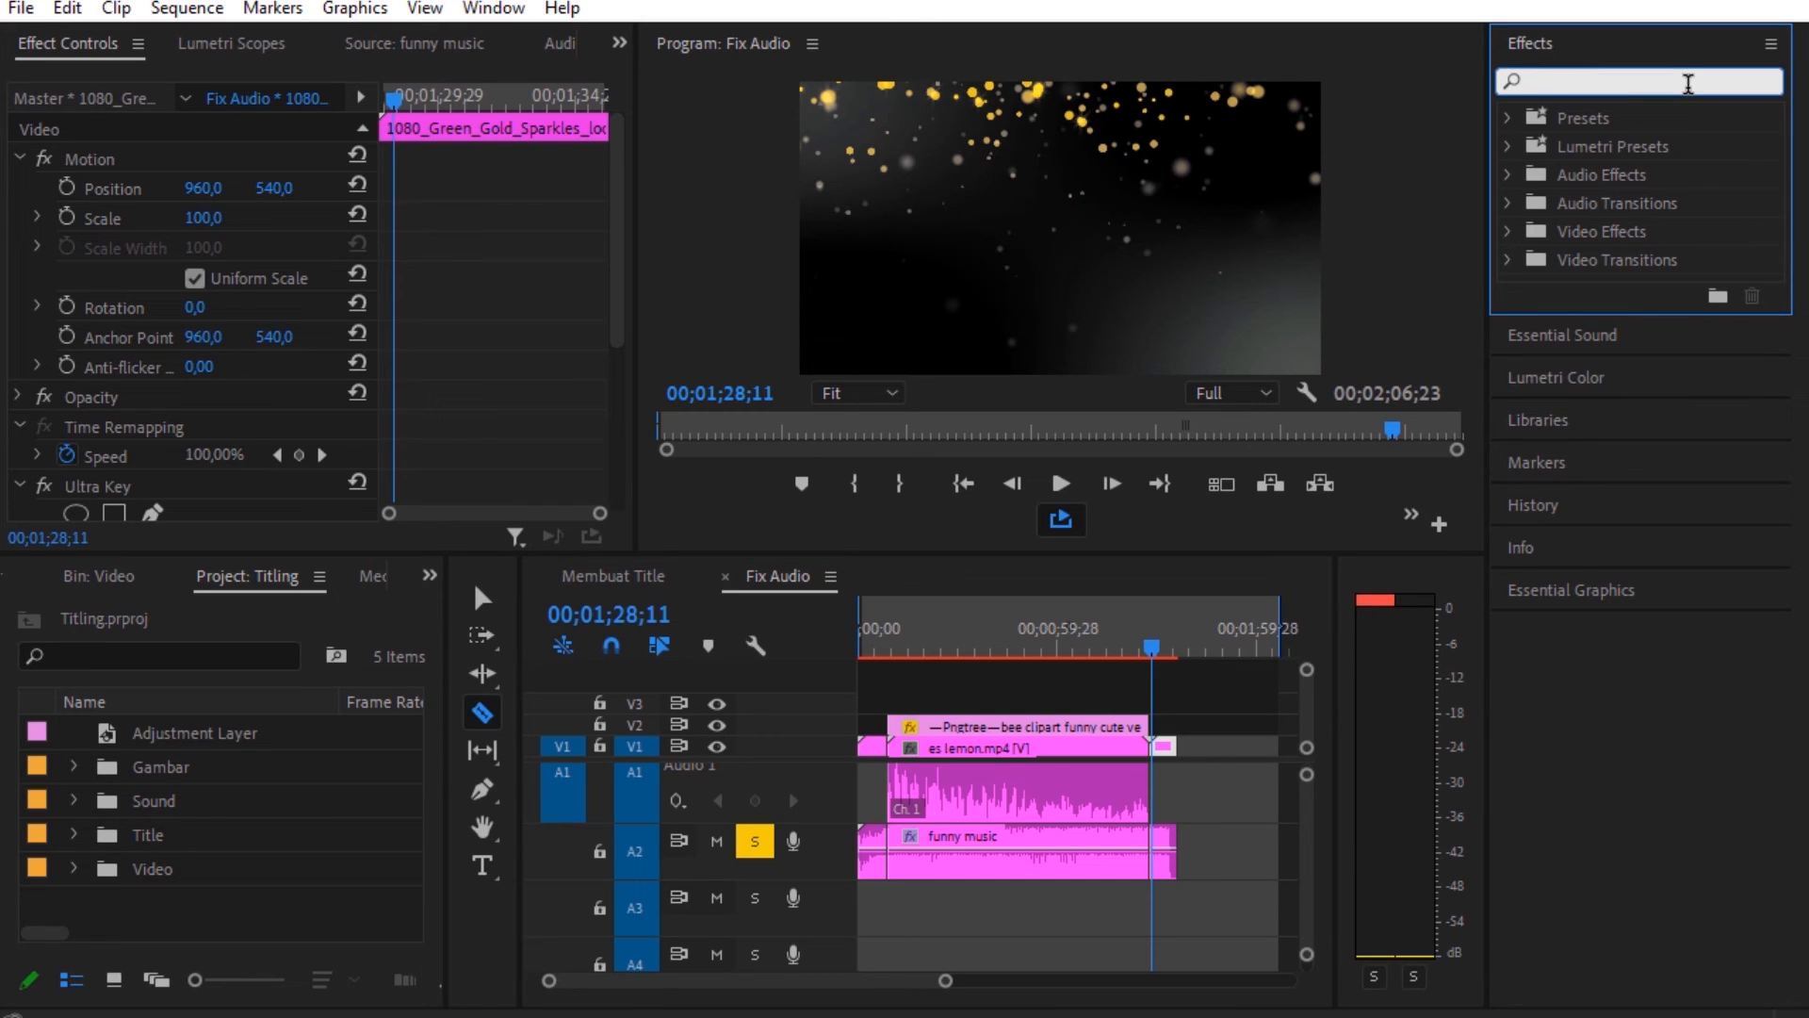
{"action": "type", "text": "cons"}
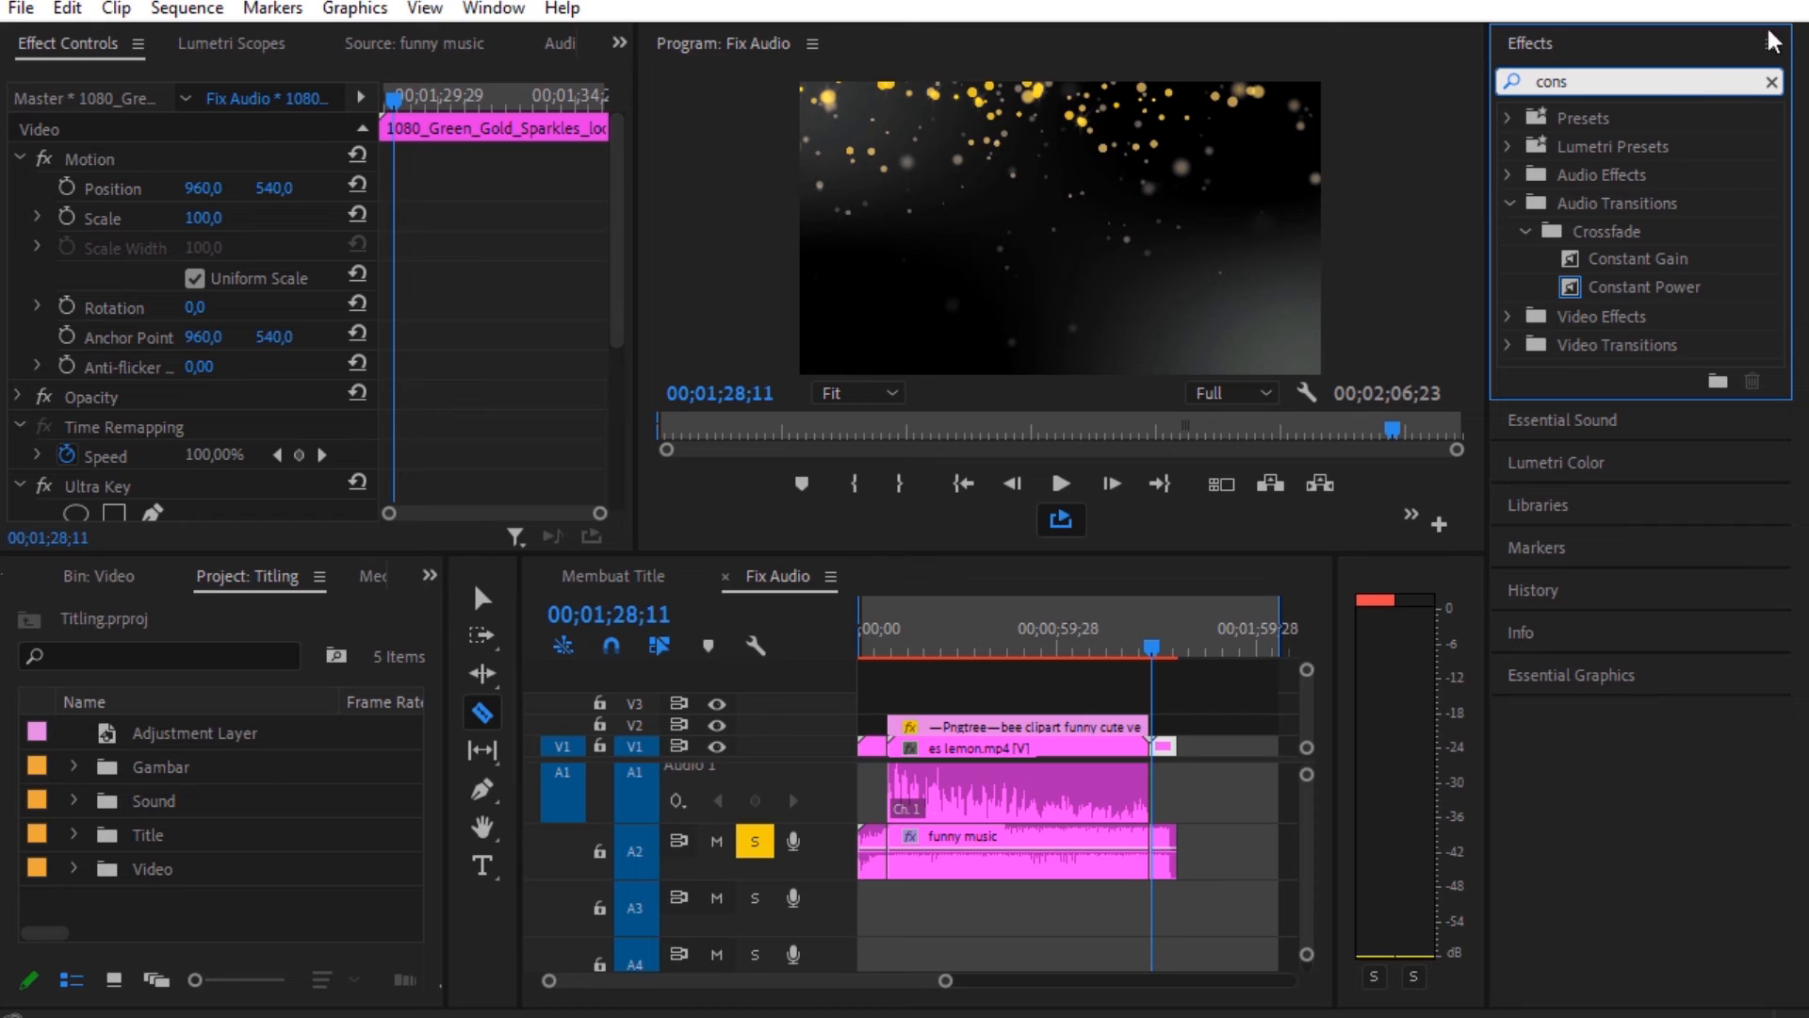
{"action": "left_click", "coordinate": [1693, 294]}
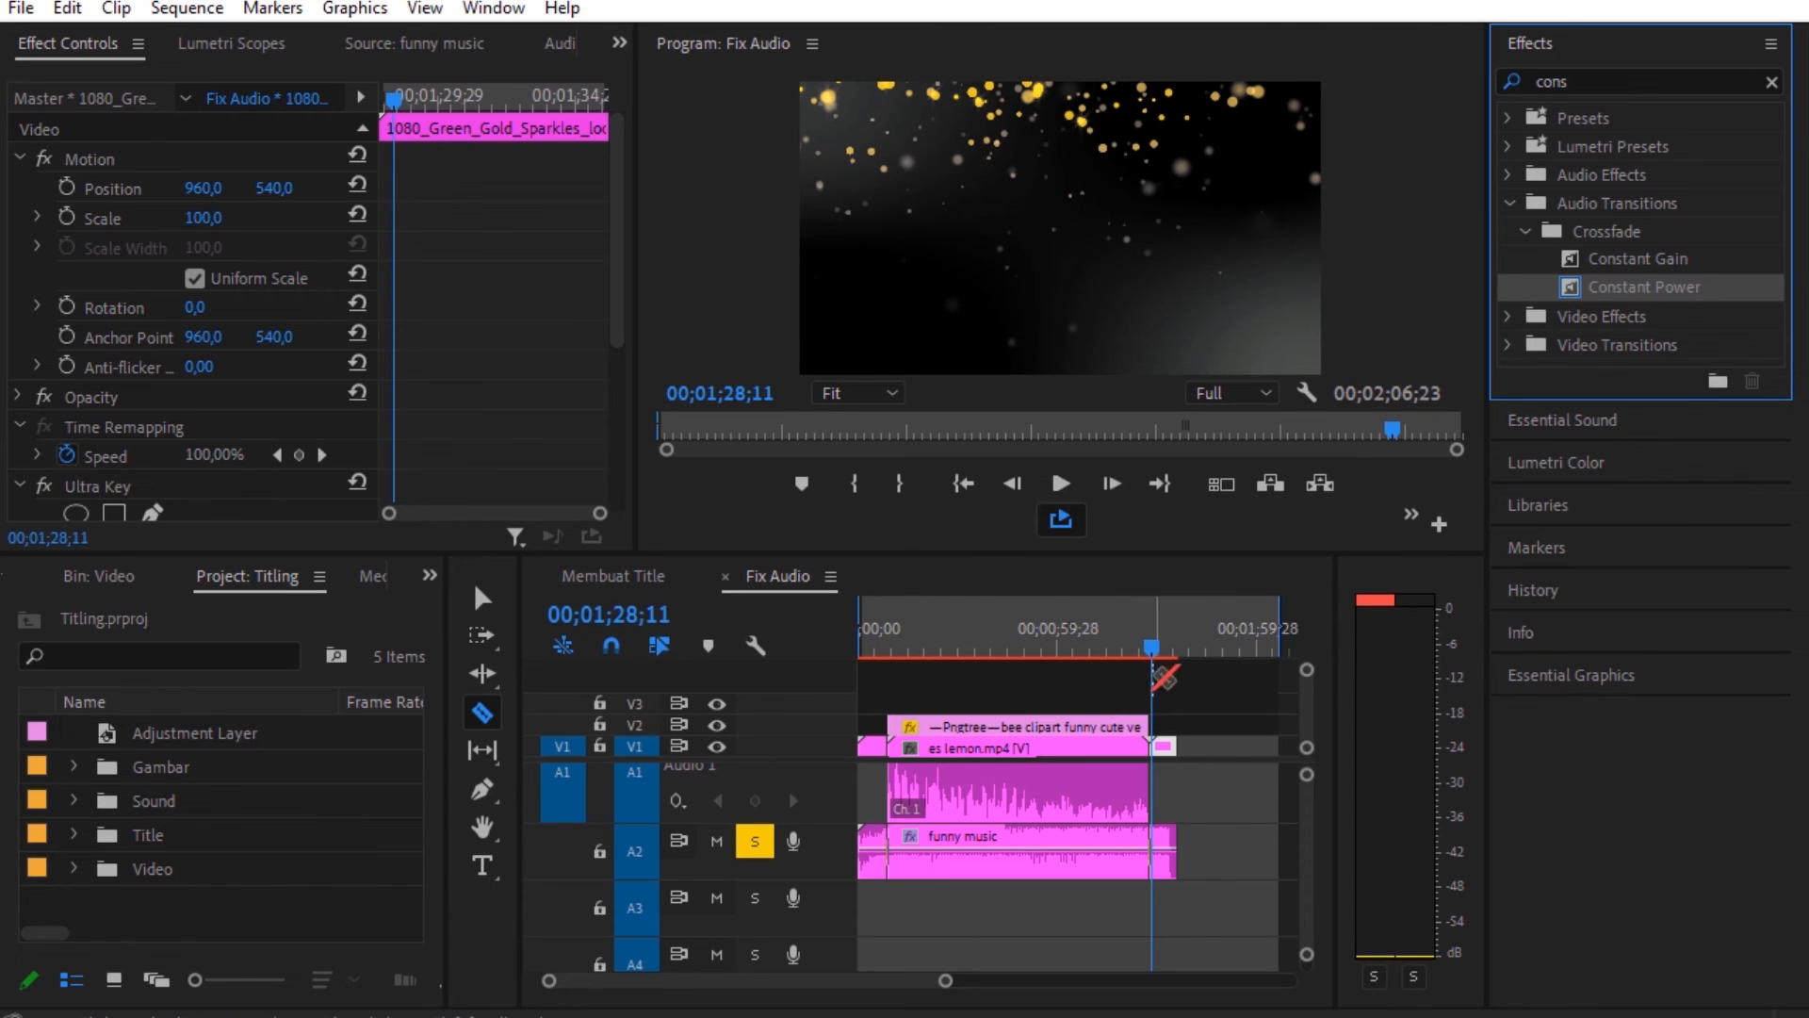
Play back the Fix Audio sequence to review the equalized funny music under the es lemon clip, and stop playback
{"action": "left_click", "coordinate": [1146, 650]}
{"action": "key", "text": "space"}
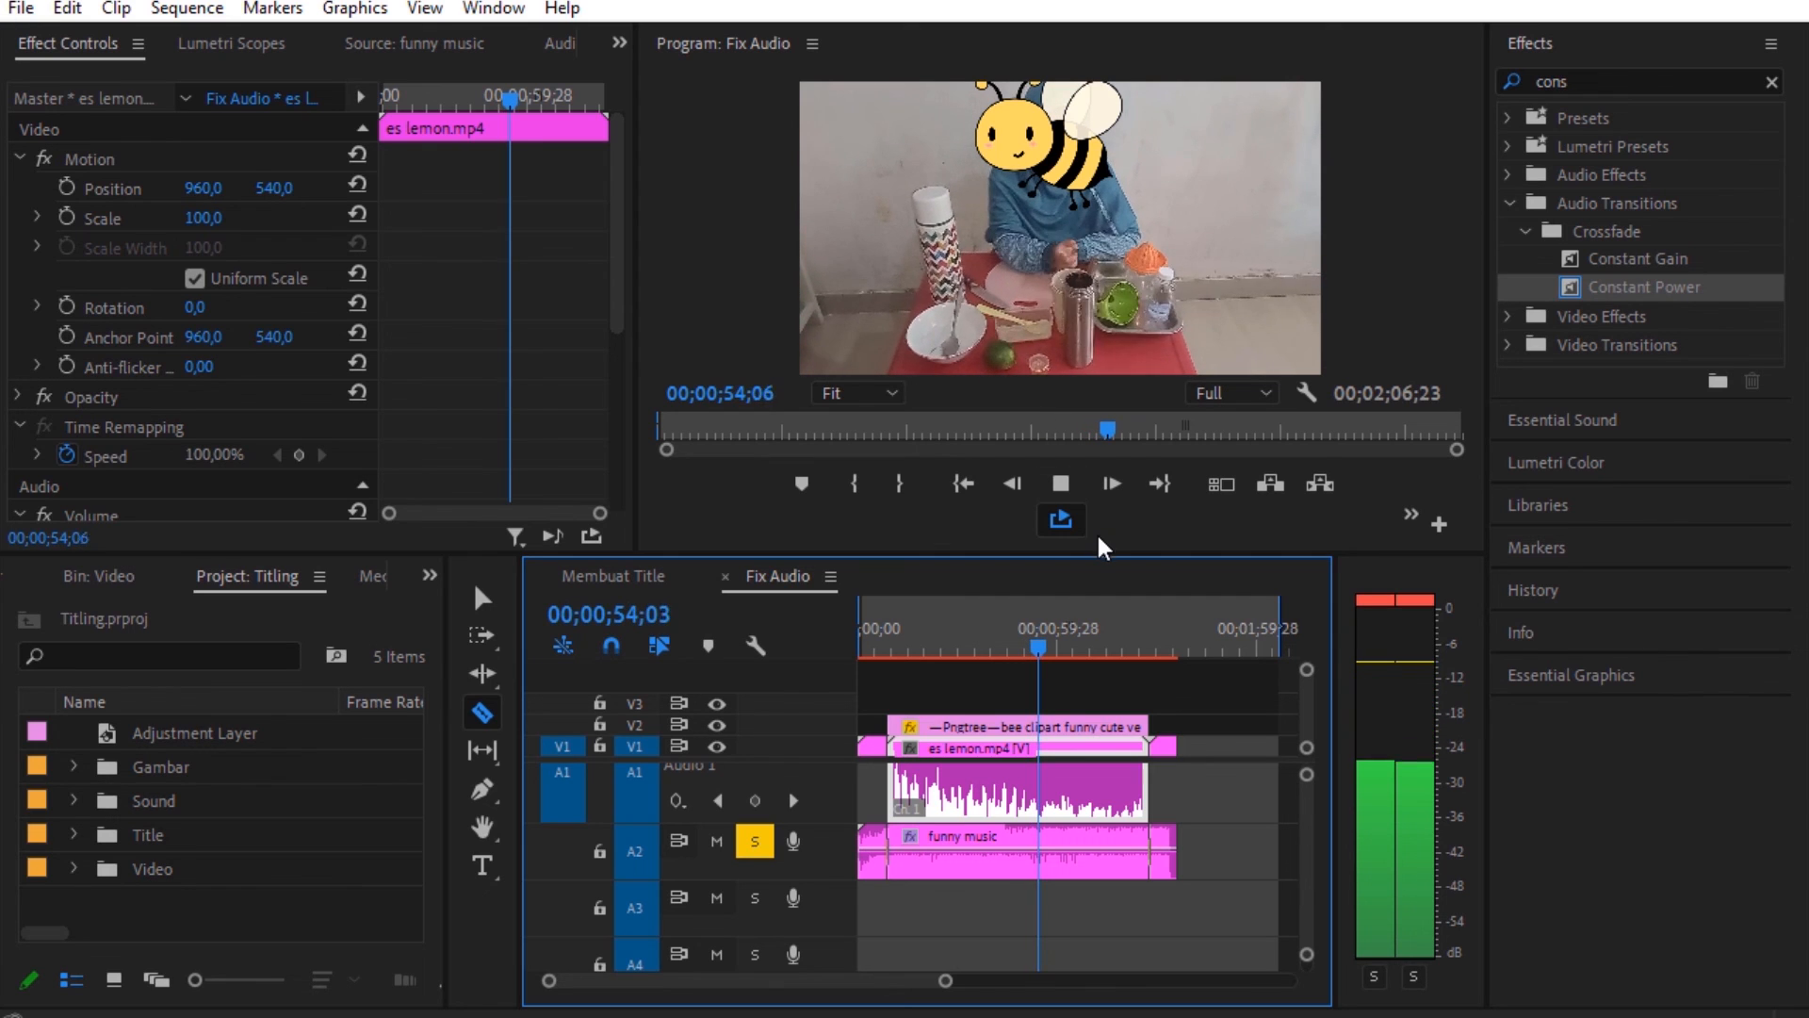
{"action": "left_click", "coordinate": [1061, 488]}
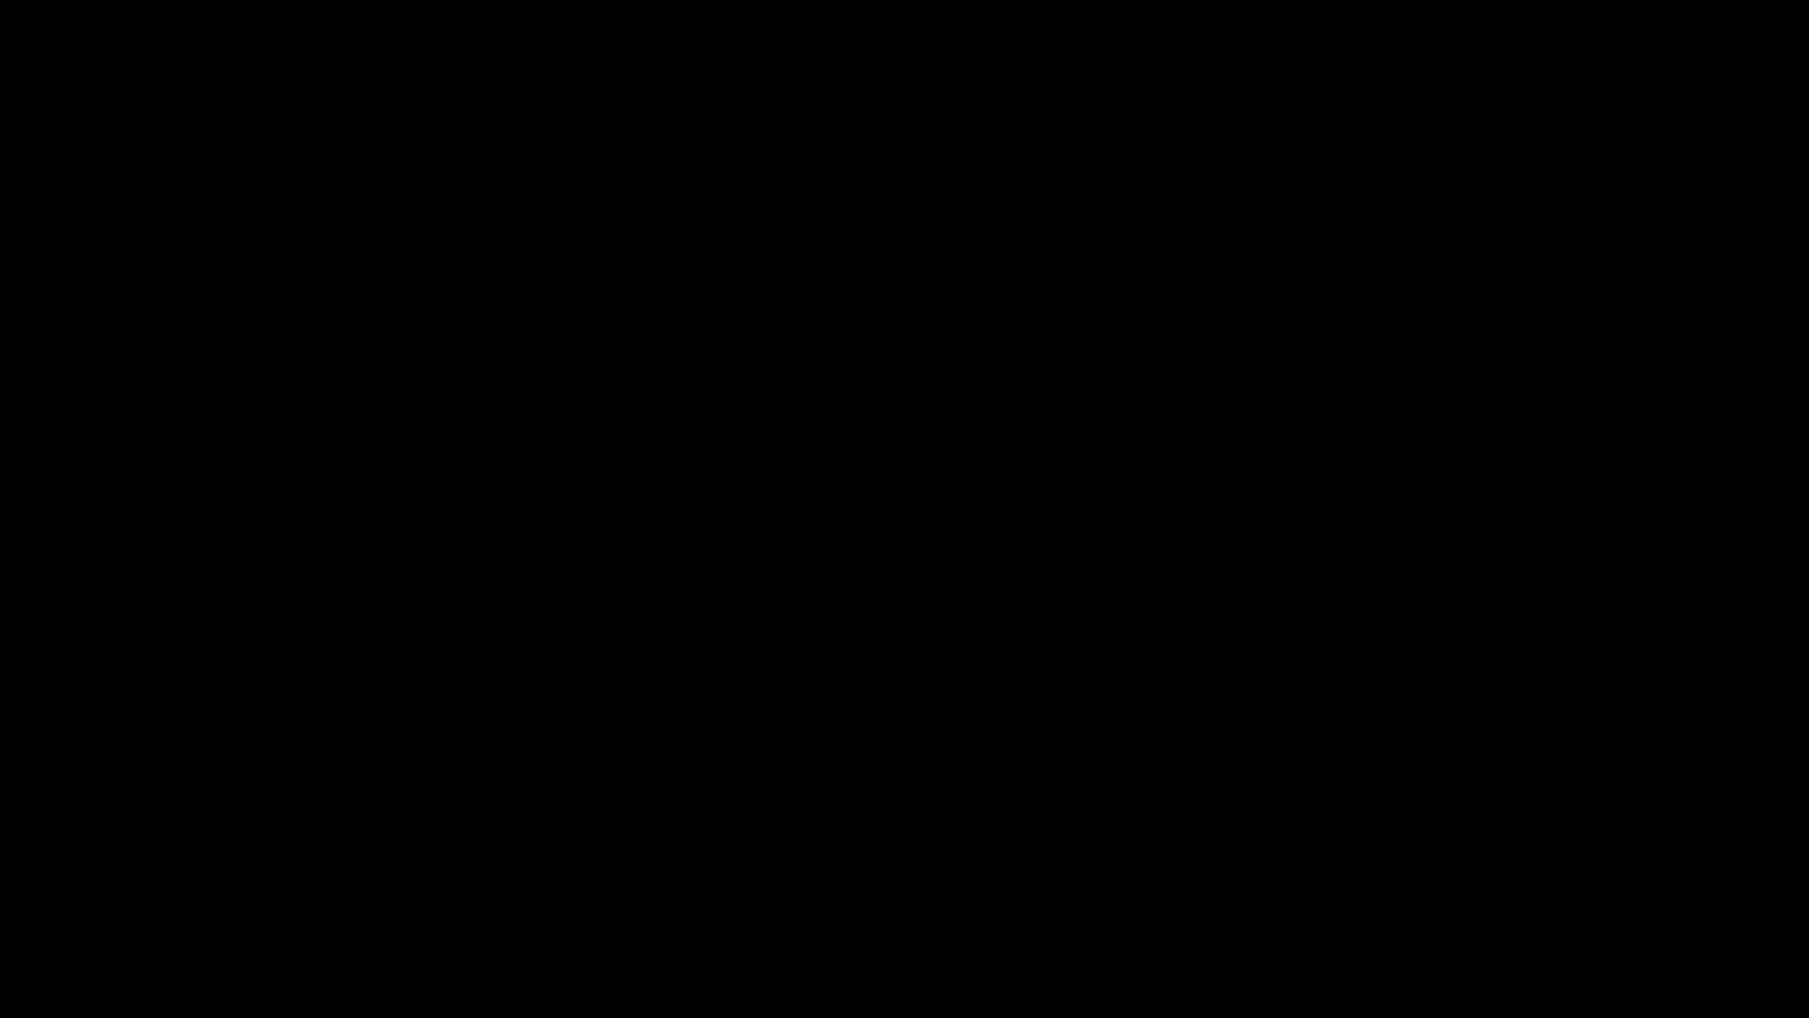